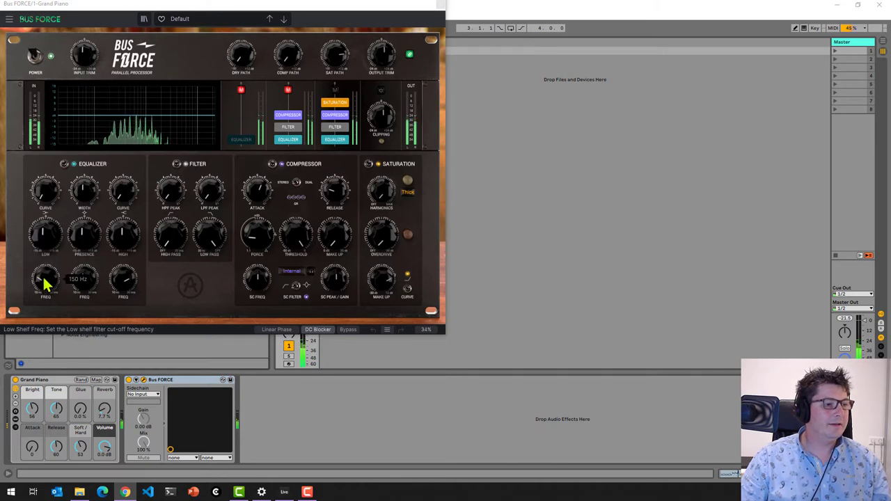
Reshape the Bus FORCE equalizer by cutting the low shelf and presence band and boosting the high shelf, with adjusted frequencies and curves
drag(45, 284, 45, 264)
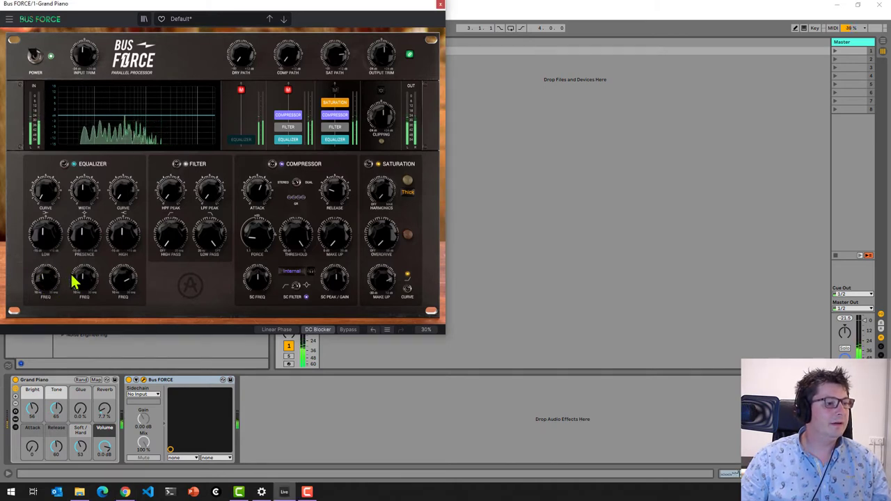
drag(53, 227, 40, 268)
mouse_move(49, 188)
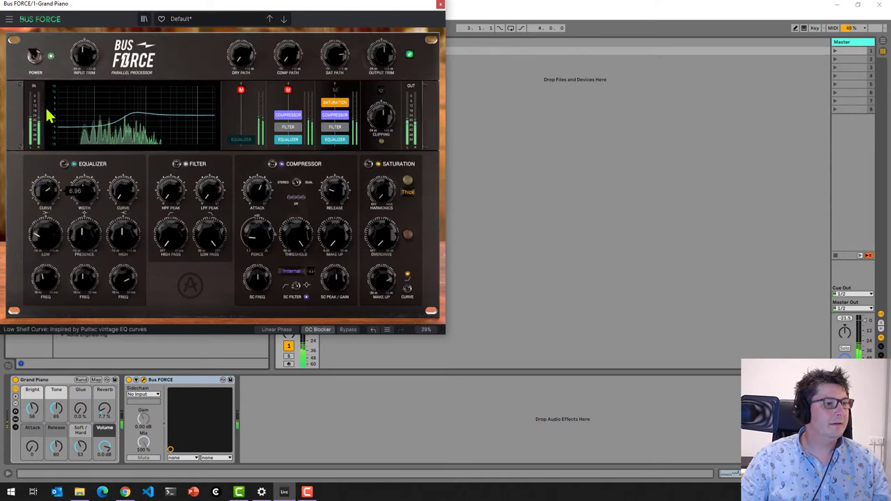
drag(44, 288, 44, 299)
drag(88, 183, 88, 175)
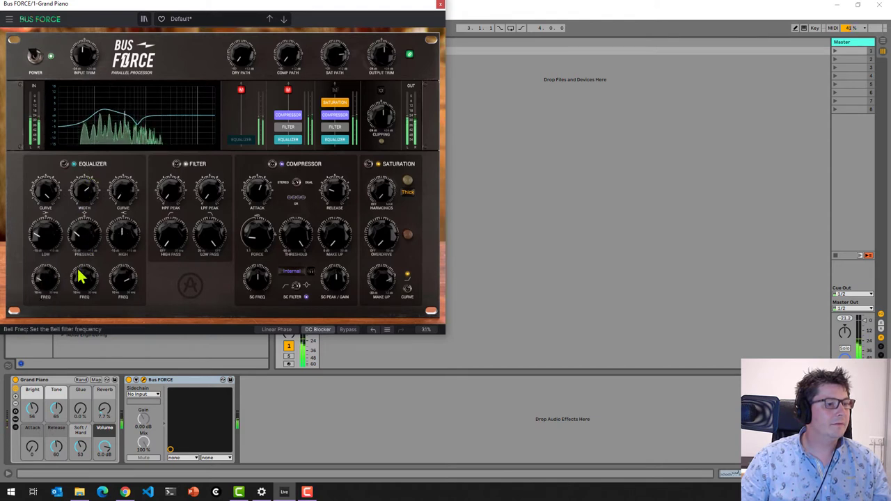
drag(119, 234, 139, 170)
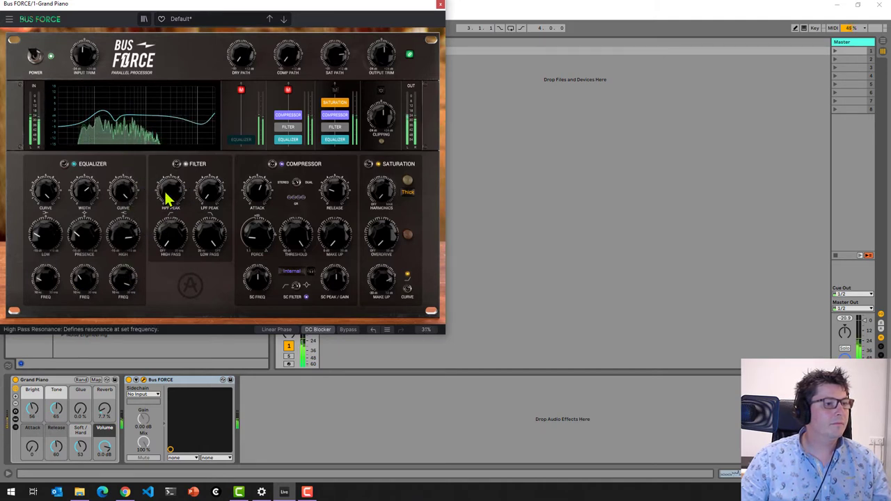
Engage the Bus FORCE high-pass and low-pass filters, adjusting their cutoff frequencies and resonance peaks
click(218, 210)
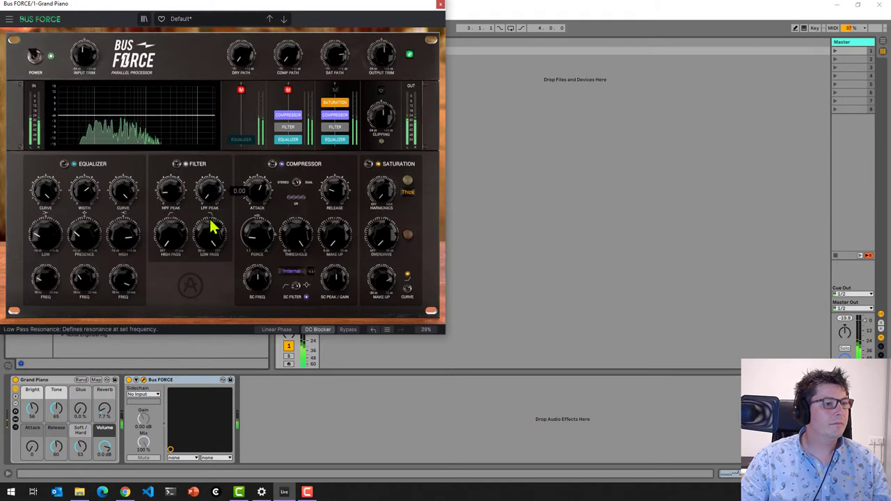
mouse_move(176, 237)
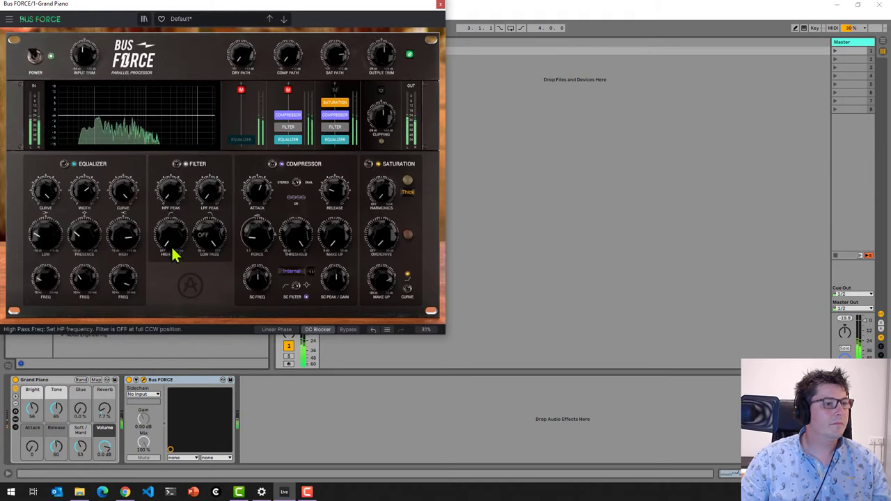
drag(175, 222, 175, 202)
drag(213, 243, 208, 268)
click(174, 194)
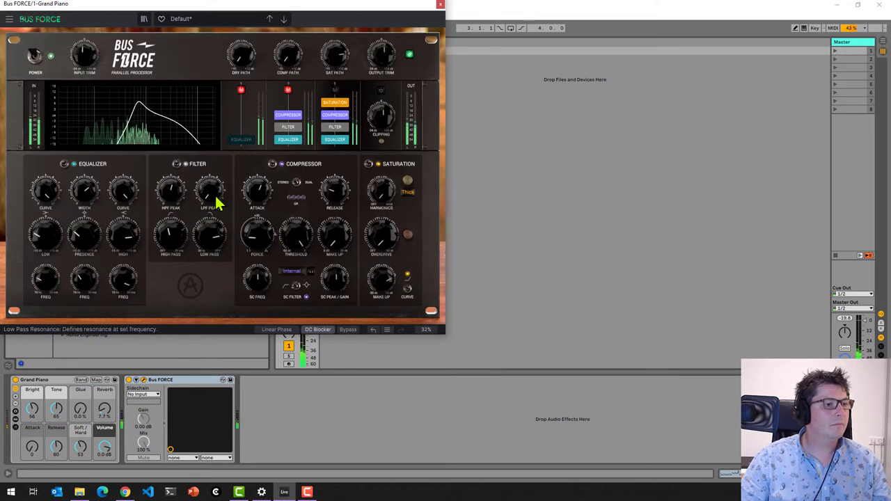
drag(184, 254, 160, 286)
mouse_move(293, 239)
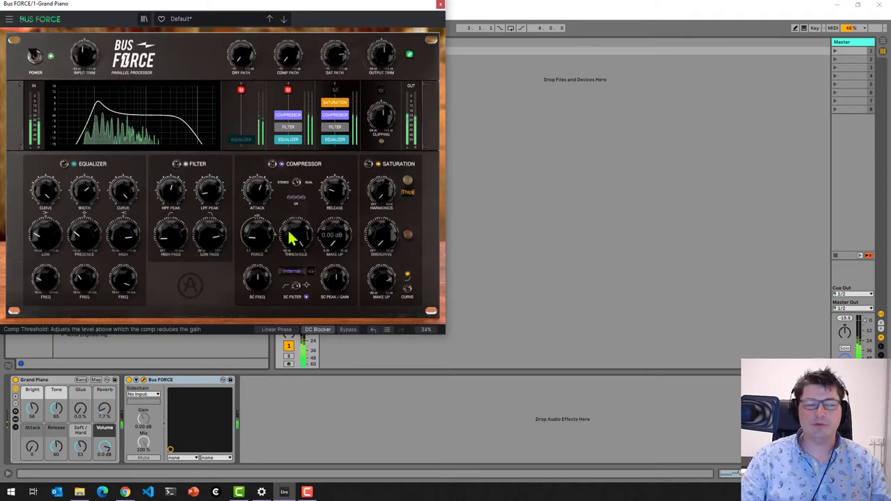
Adjust the compressor's release, setting its force to 10.0 and its threshold to about -29.4 dB
mouse_move(261, 199)
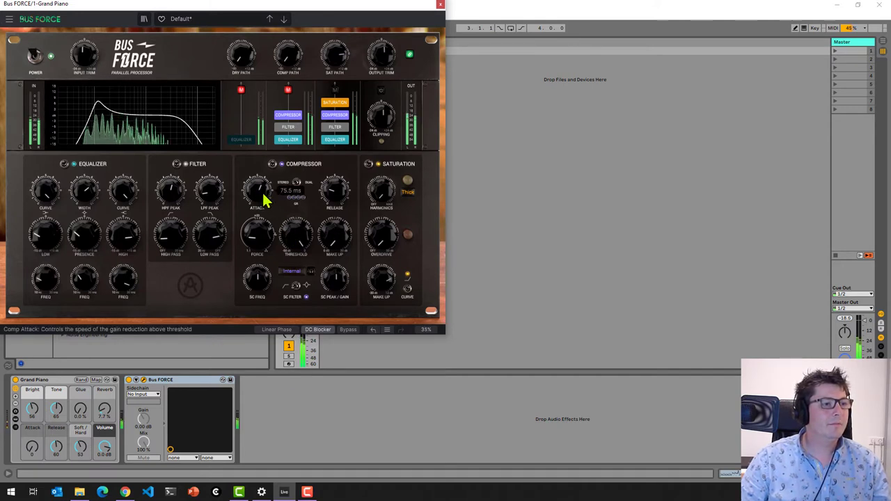
click(263, 195)
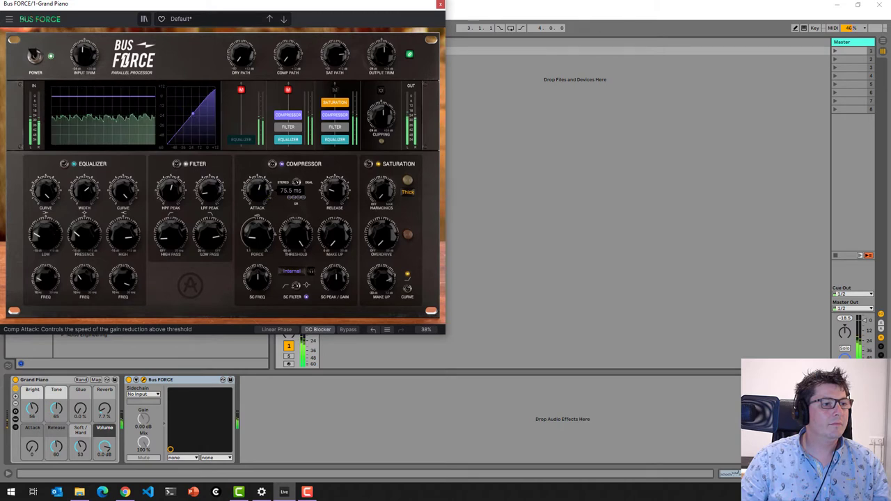
click(334, 192)
mouse_move(258, 240)
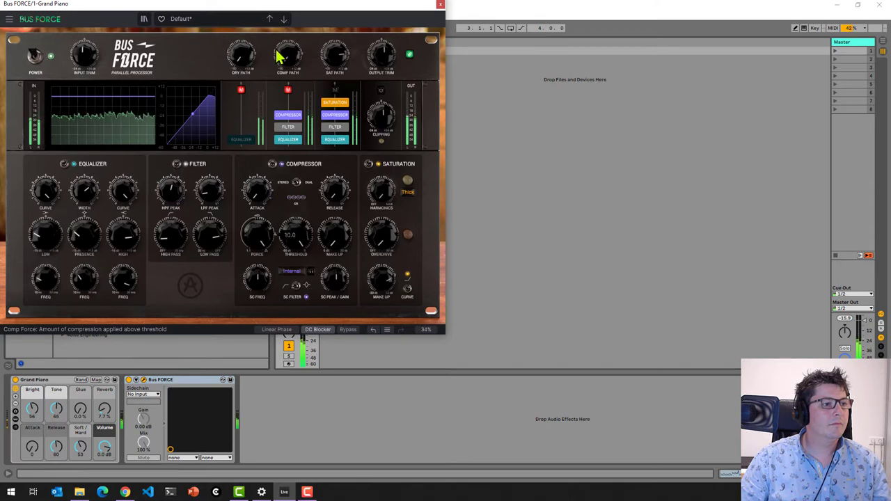
drag(292, 241, 291, 344)
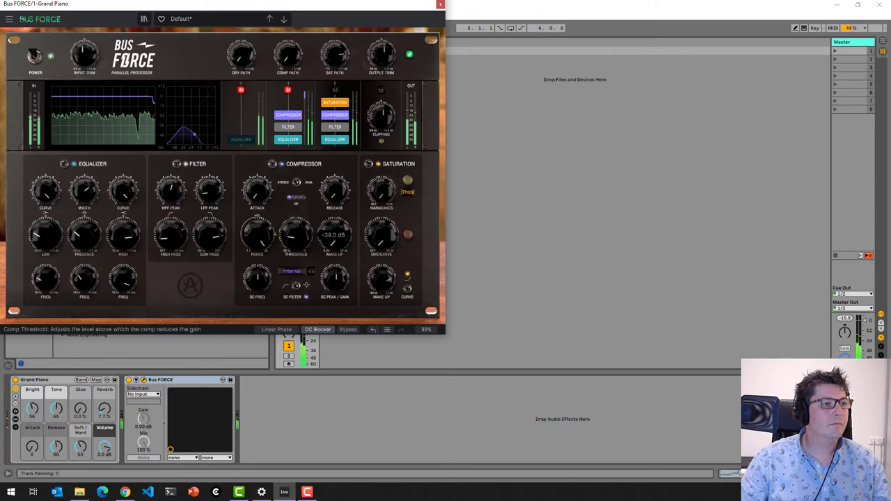
drag(282, 263, 300, 183)
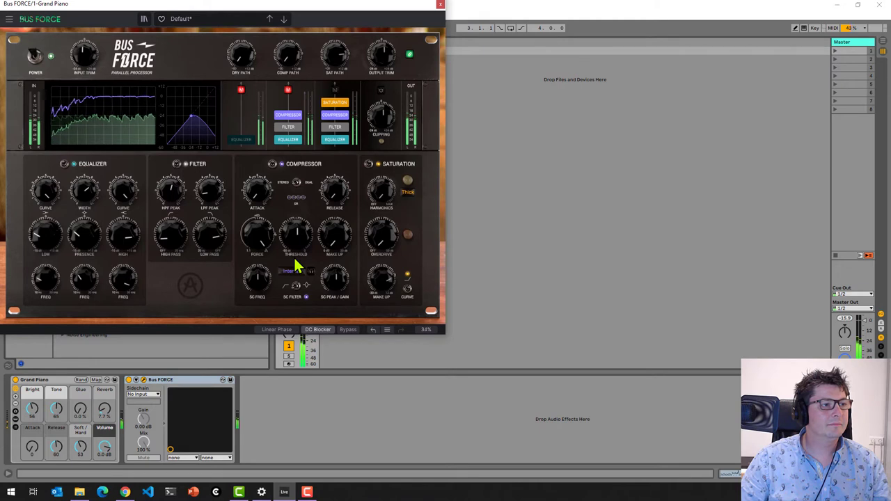
Adjust the compressor's make-up gain and sidechain filter, and set the threshold to about -35.0 dB
mouse_move(338, 241)
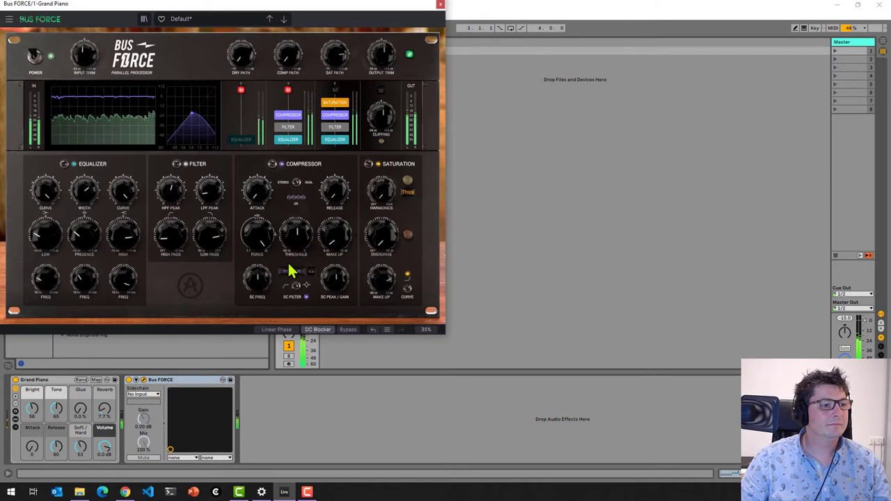
mouse_move(265, 278)
drag(270, 201, 332, 284)
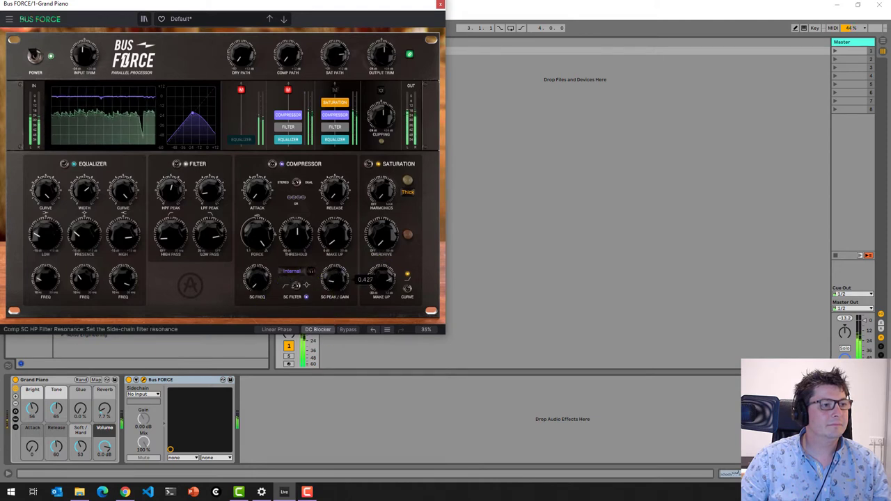
mouse_move(294, 235)
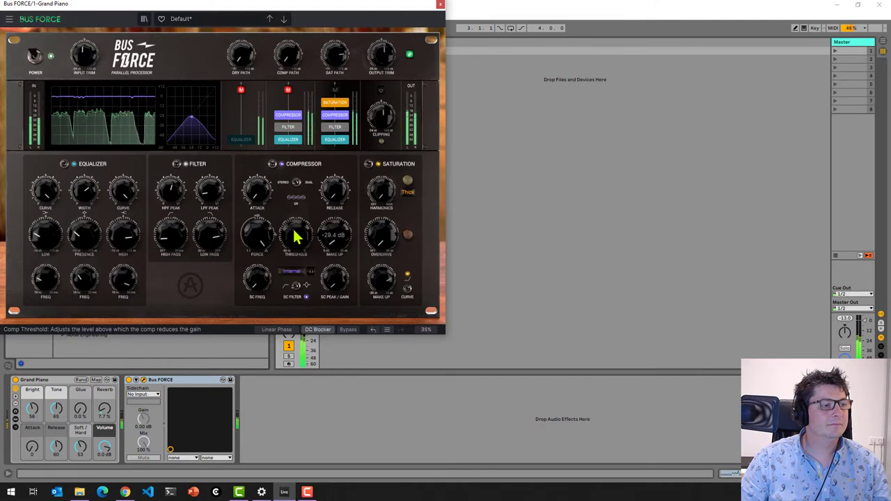
drag(294, 216, 297, 252)
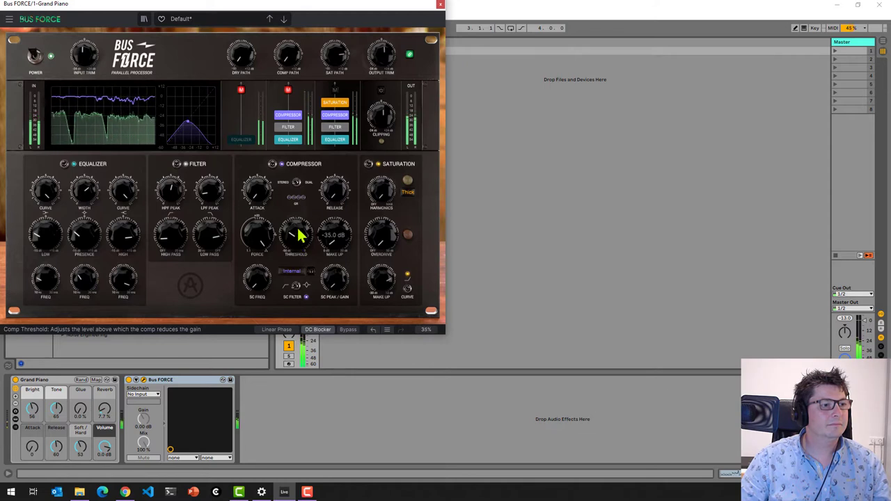
Raise the saturation section's overdrive and harmonics in Thick mode, and adjust its make-up level
drag(384, 235, 384, 237)
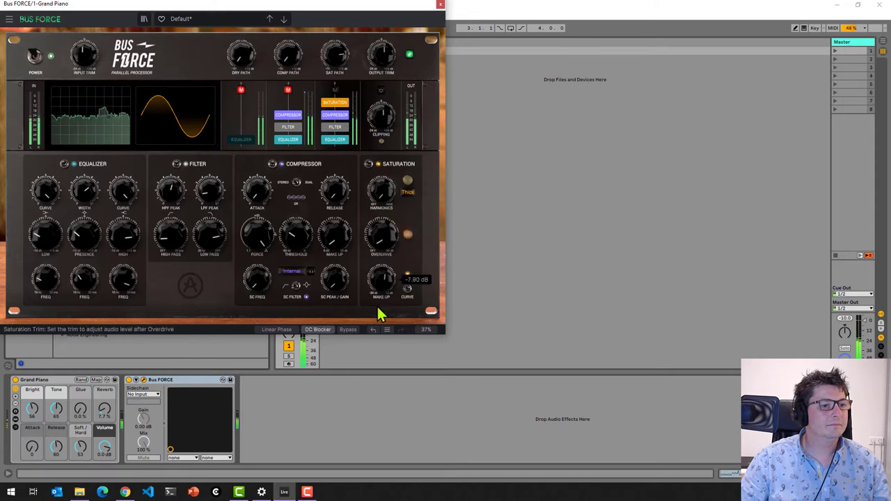
drag(384, 283, 384, 286)
drag(383, 235, 392, 189)
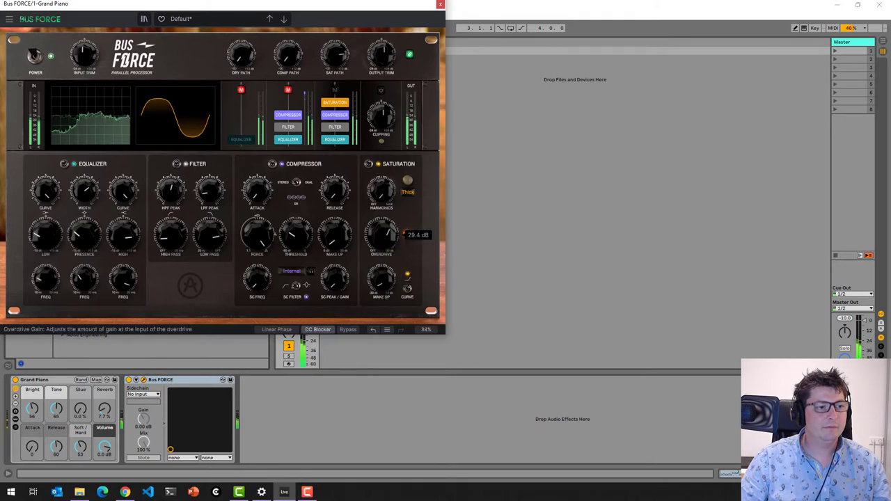
mouse_move(382, 284)
scroll(389, 239, up, 3)
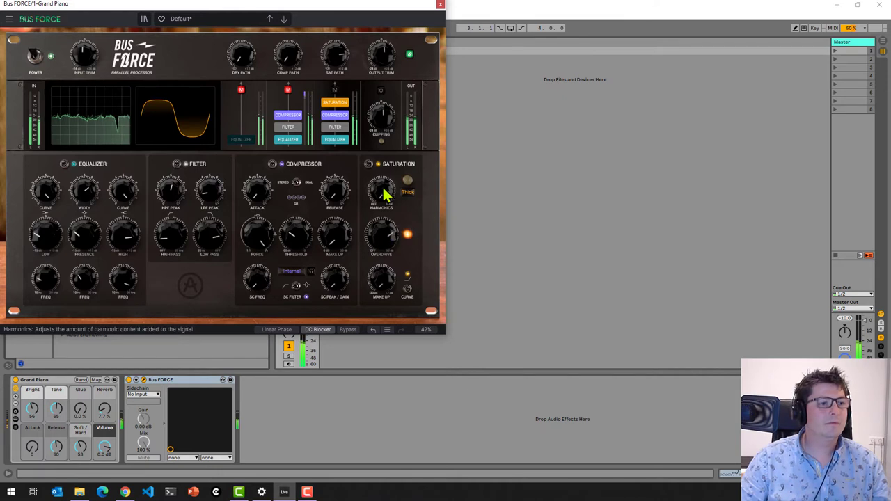
drag(388, 138, 388, 109)
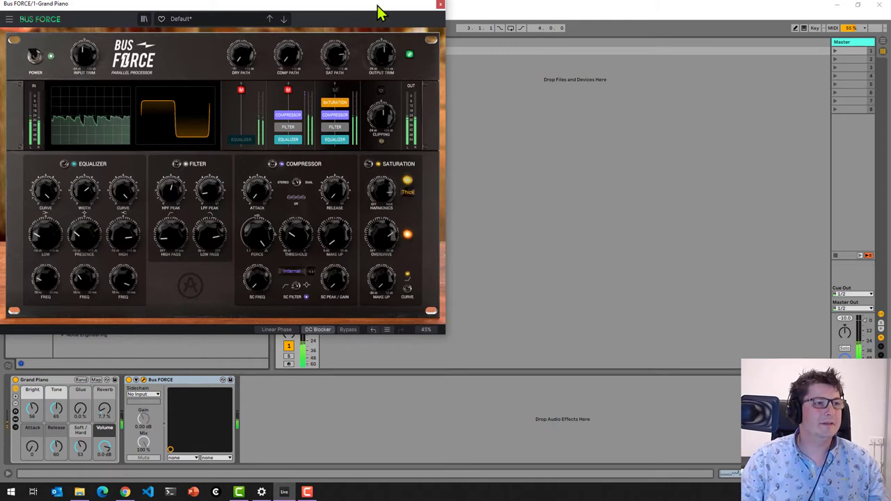
Close the Bus FORCE window and delete the effect from the Grand Piano track
click(441, 5)
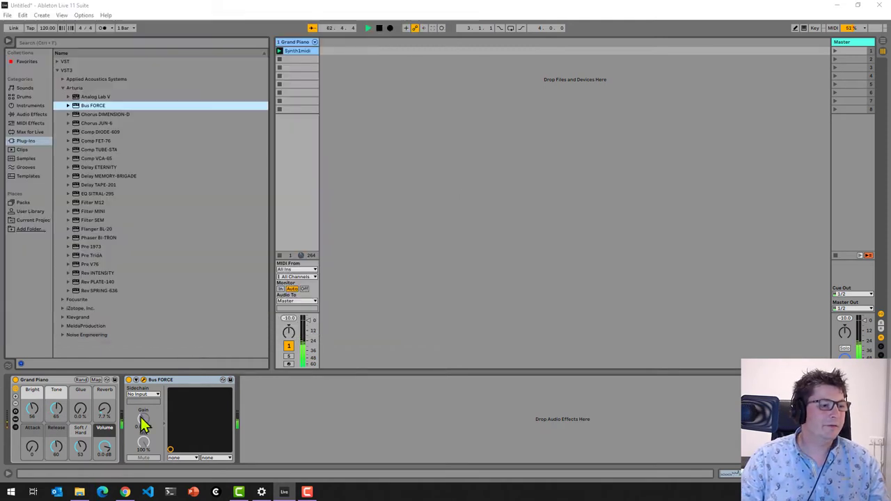
right_click(179, 382)
click(198, 421)
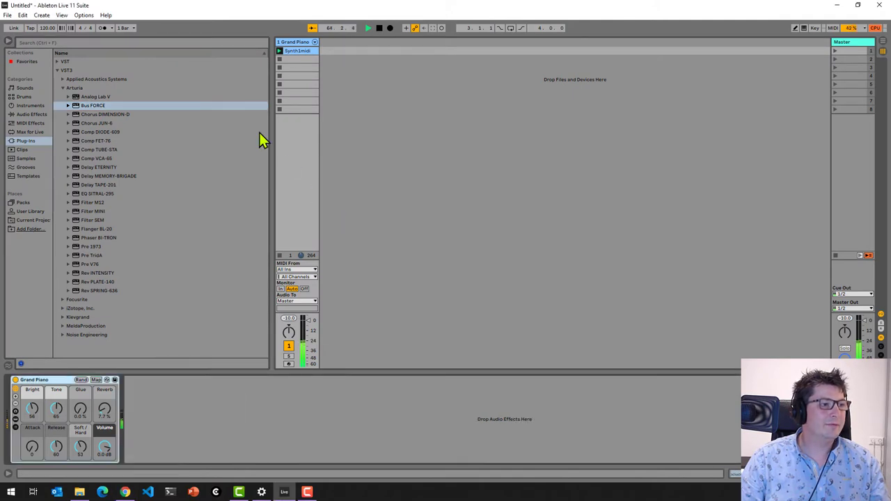
Load Chorus DIMENSION-D onto the Grand Piano track and reveal its advanced controls
drag(94, 115, 311, 149)
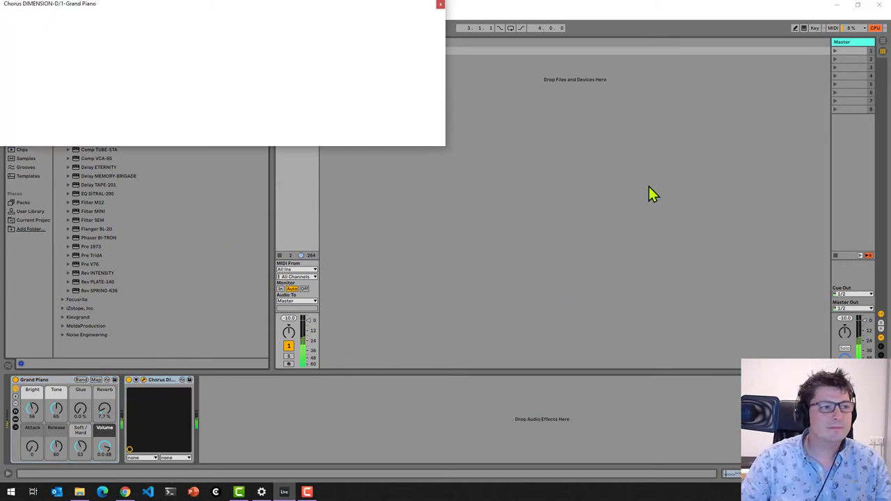
mouse_move(145, 7)
mouse_down()
mouse_move(387, 92)
mouse_move(448, 99)
mouse_up()
click(691, 105)
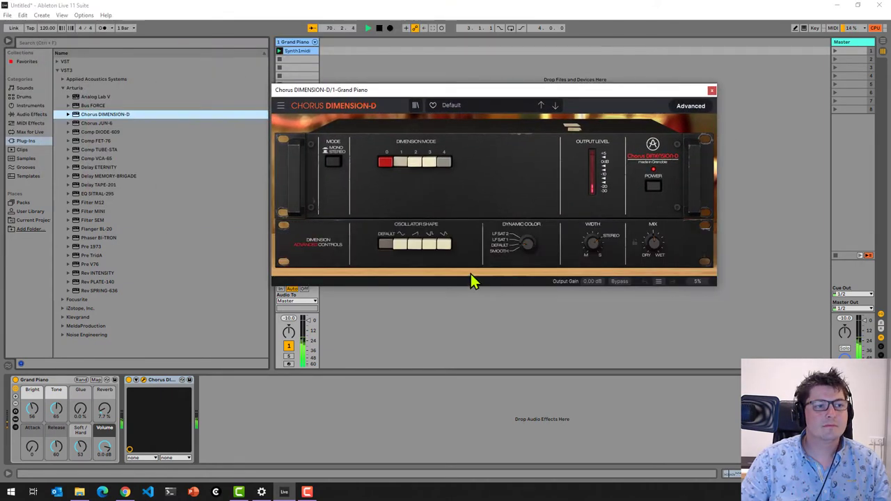
Set the chorus to Dimension Mode 3 and audition the Sine, Ramp and Sample & Hold oscillator shapes, ending on the last shape
click(415, 162)
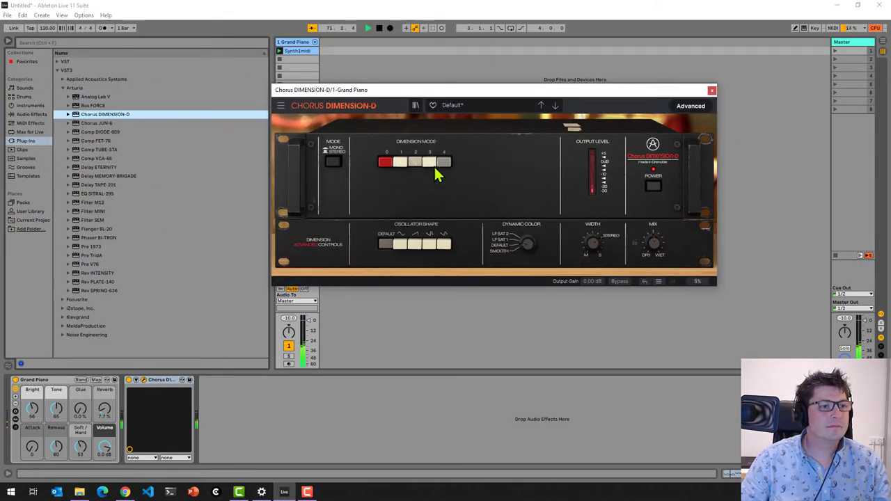
click(432, 164)
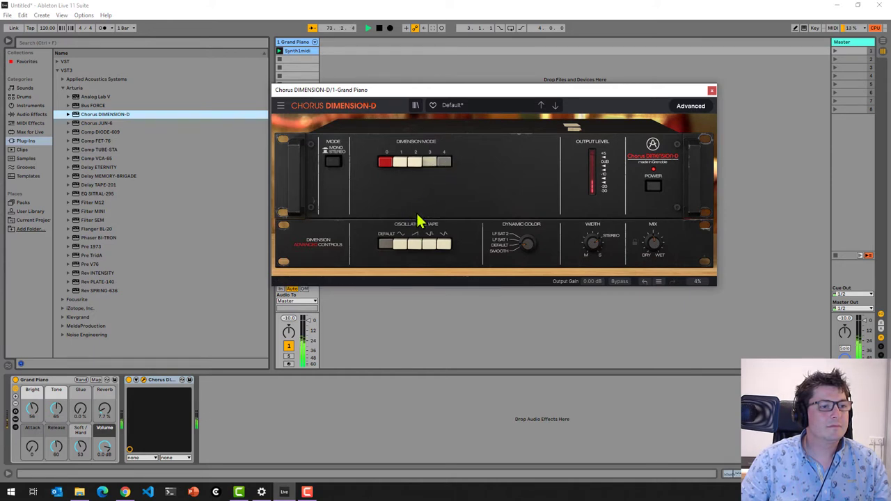
click(429, 248)
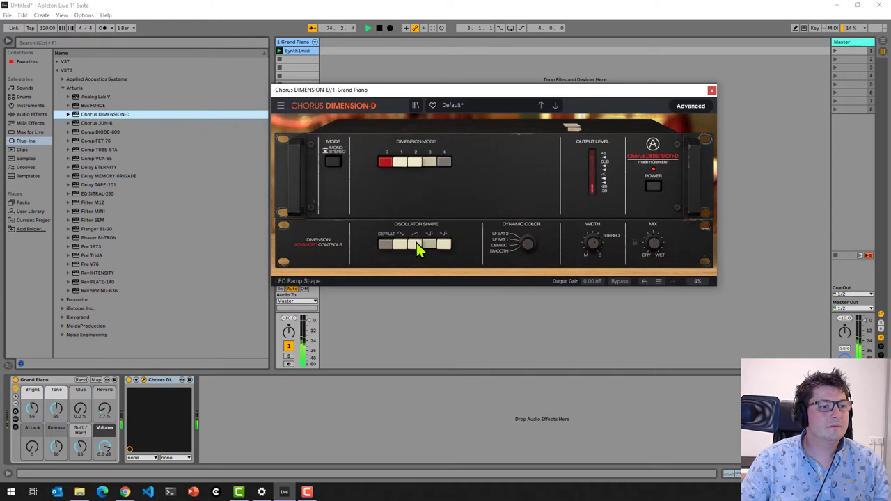
click(417, 244)
click(432, 247)
click(442, 247)
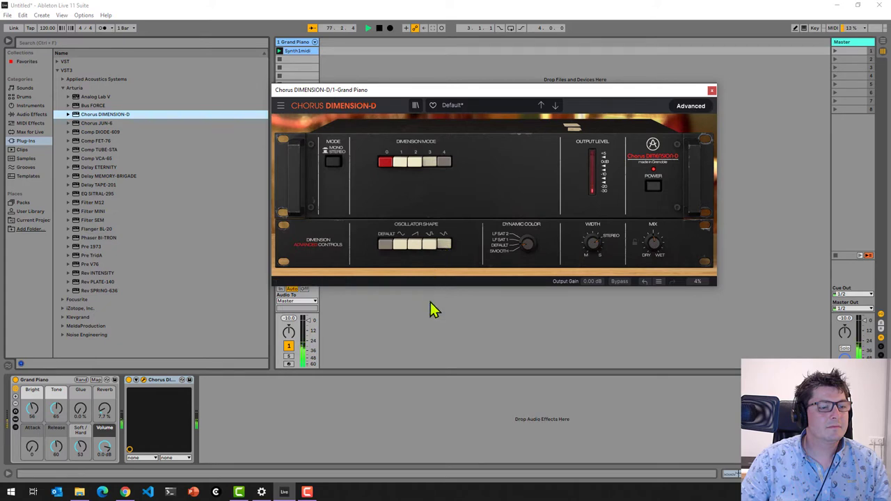
click(401, 245)
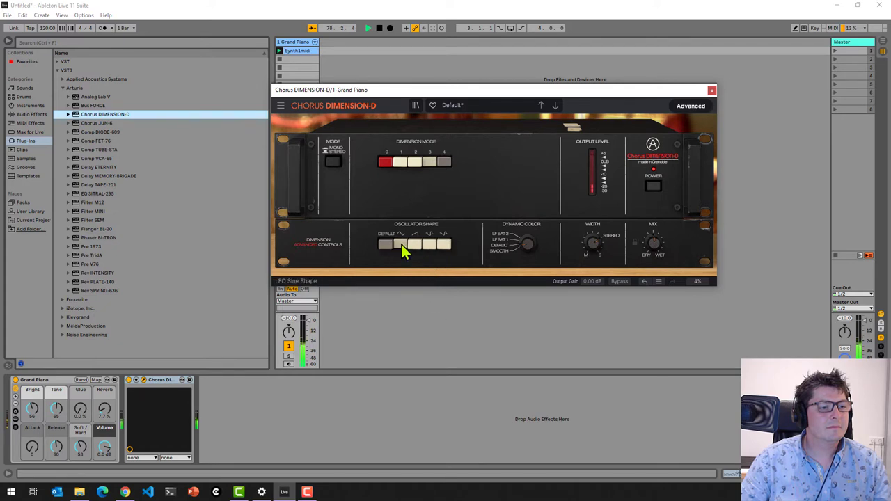
click(418, 245)
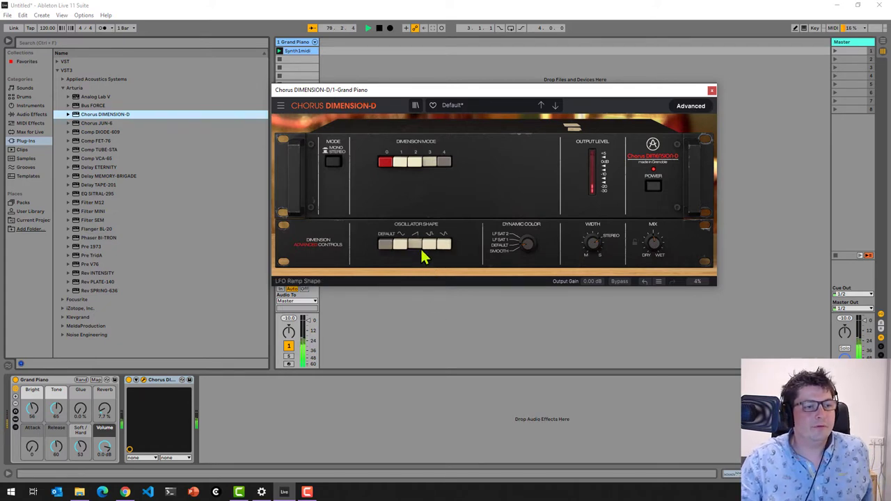
click(432, 247)
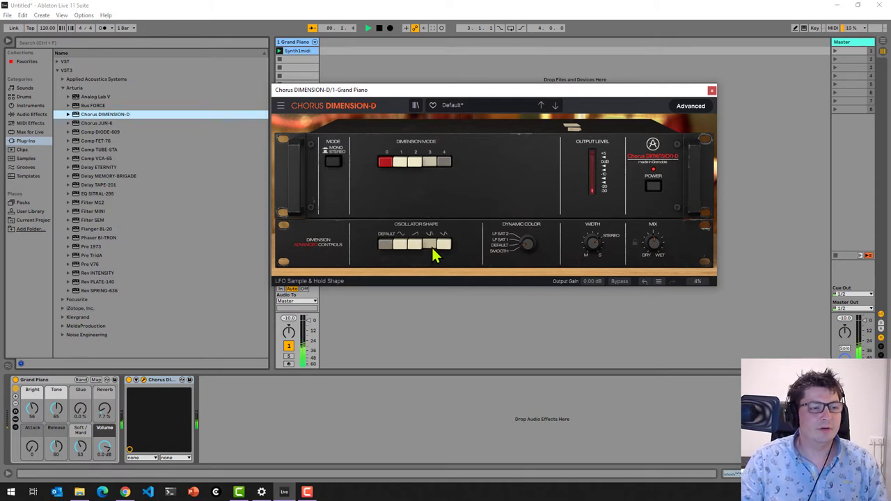
click(444, 246)
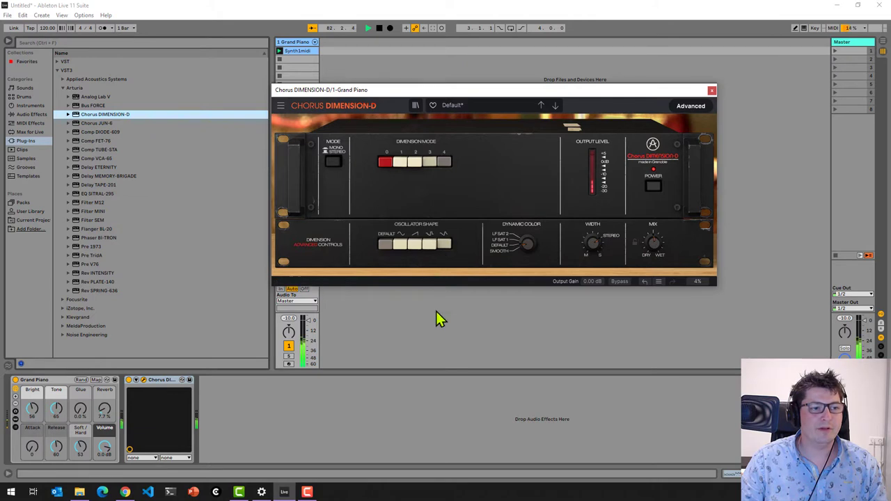
Set the chorus's Dynamic Color to LF Sat 2 and bypass the unit
mouse_move(528, 245)
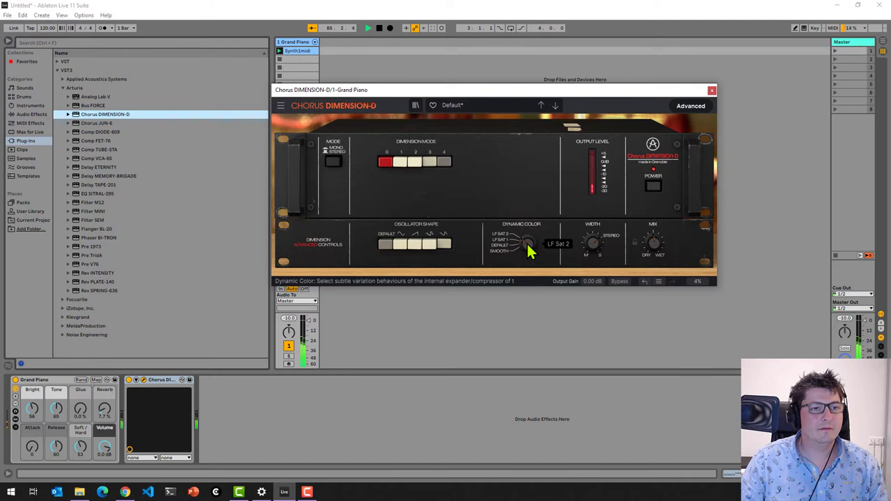
click(654, 186)
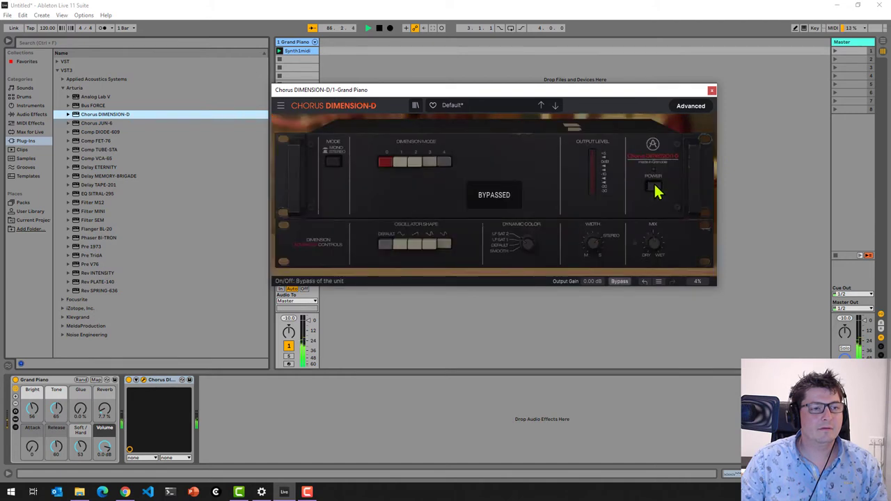
Switch Chorus DIMENSION-D back on from bypass and review its Dynamic Color and Mix controls
click(653, 187)
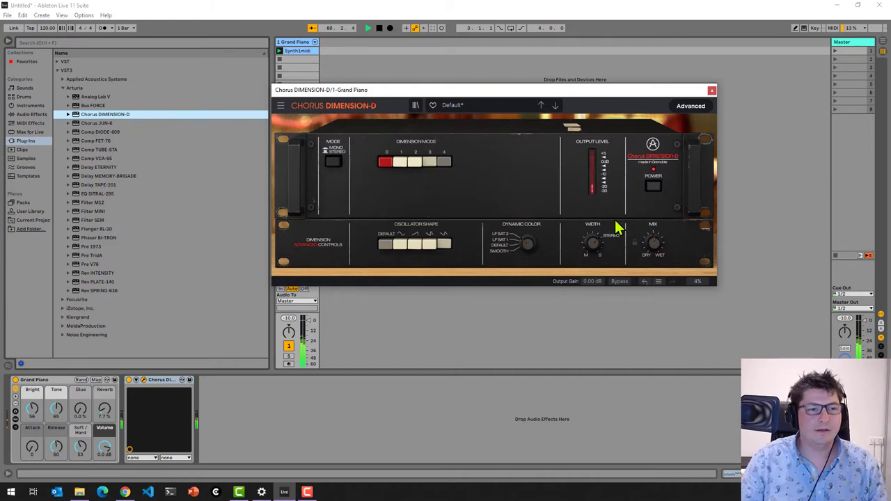
mouse_move(526, 249)
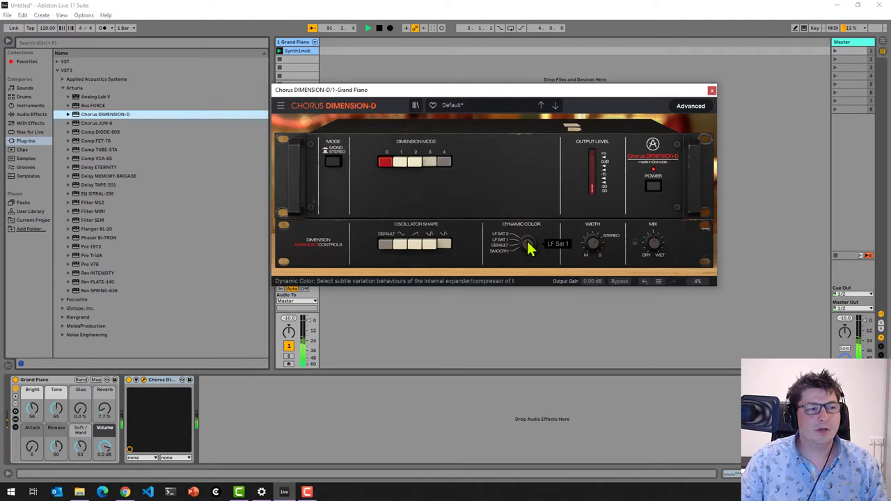
mouse_move(656, 242)
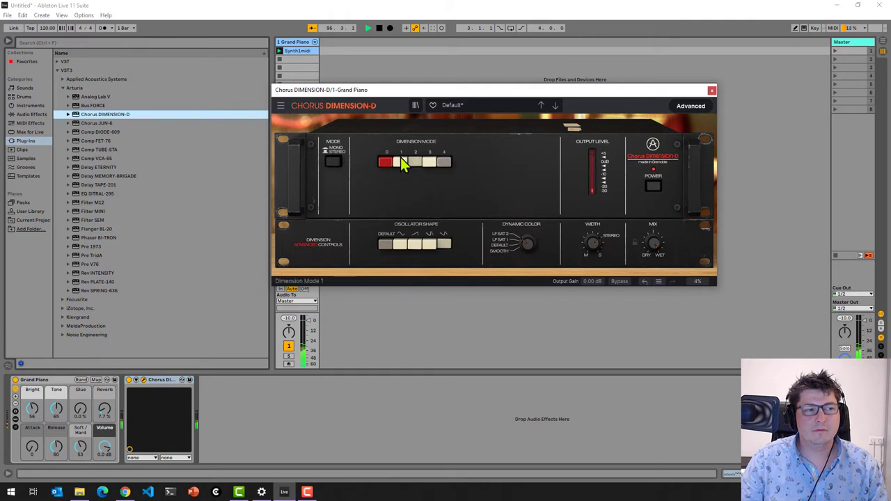
Close the Chorus DIMENSION-D window and delete the effect from the Grand Piano track
click(711, 91)
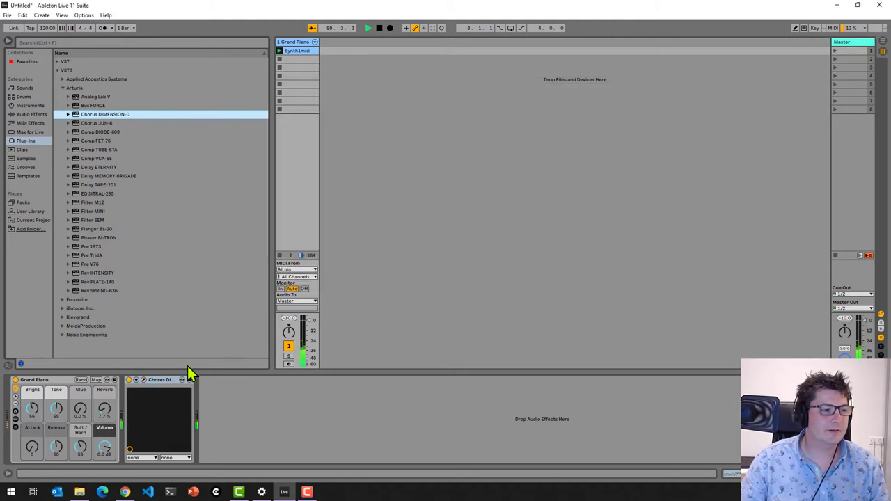
right_click(162, 385)
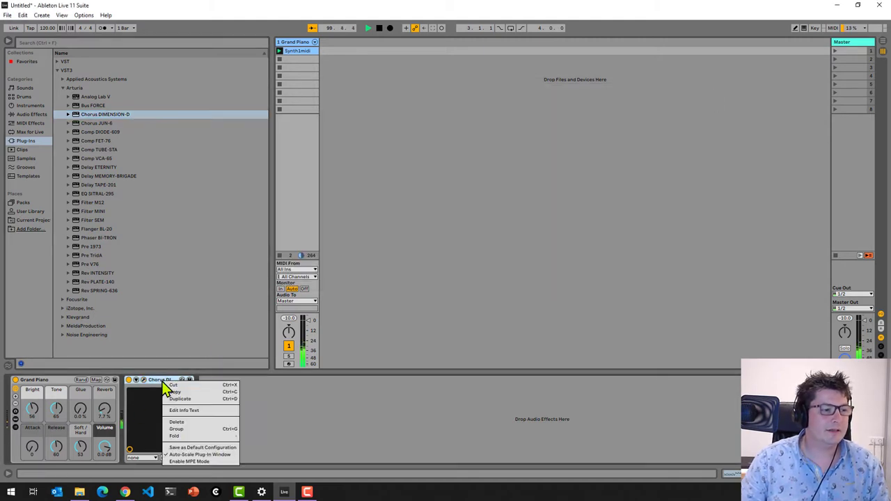
click(180, 423)
Load Chorus JUN-6 onto the Grand Piano track, select chorus mode II and compare it with the unit bypassed
drag(93, 123, 305, 322)
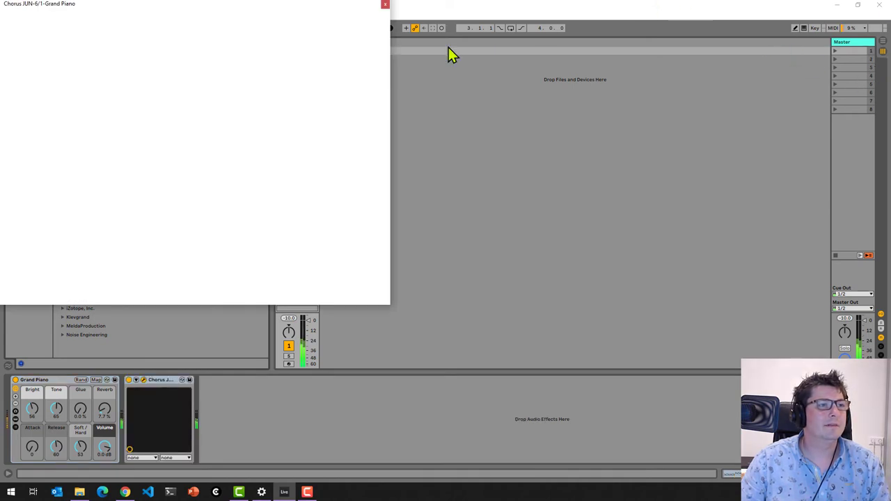
drag(233, 10, 538, 64)
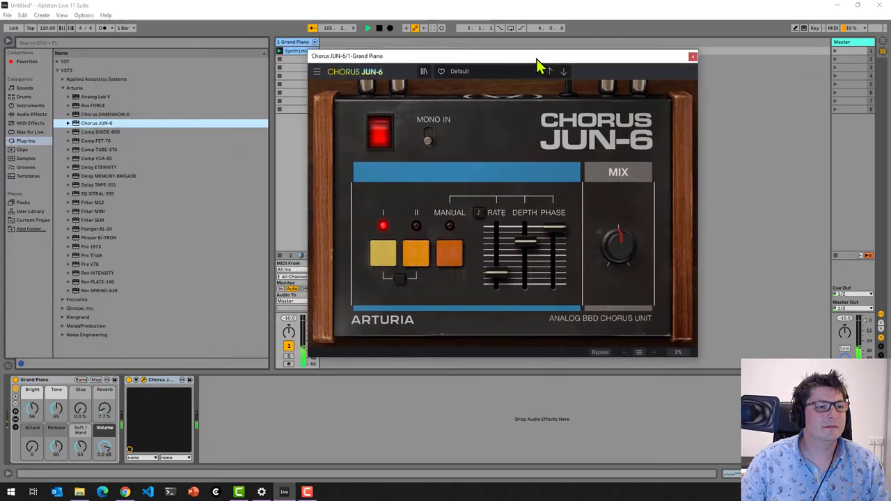
click(415, 262)
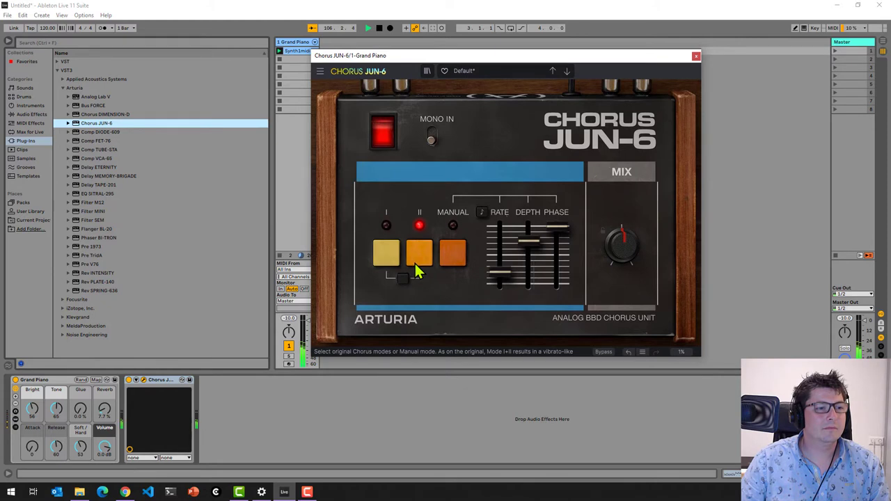
click(386, 134)
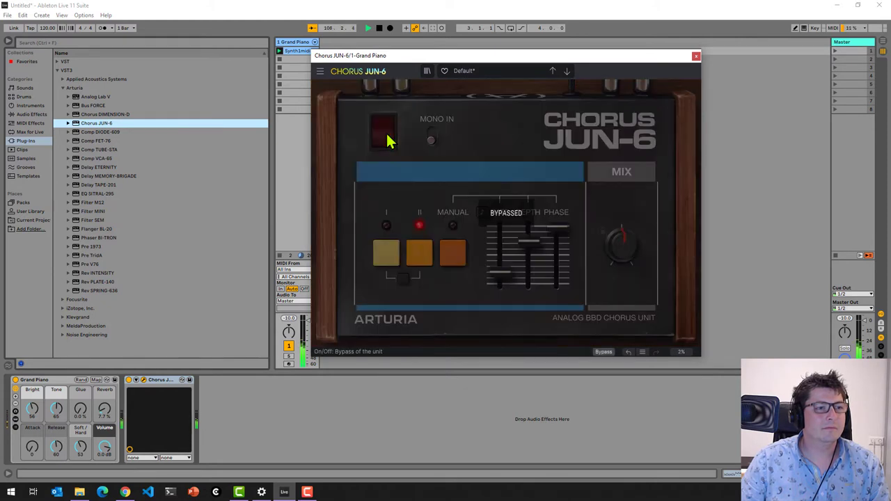
click(386, 136)
Switch Chorus JUN-6 to Manual with depth 7.78 ms, phase about 106° and a wetter mix, and compare it with bypass
click(456, 255)
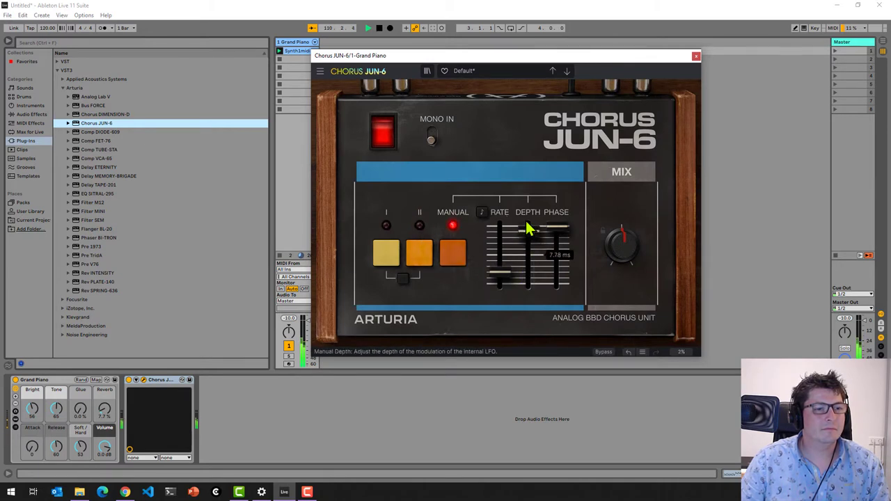
drag(557, 227, 557, 239)
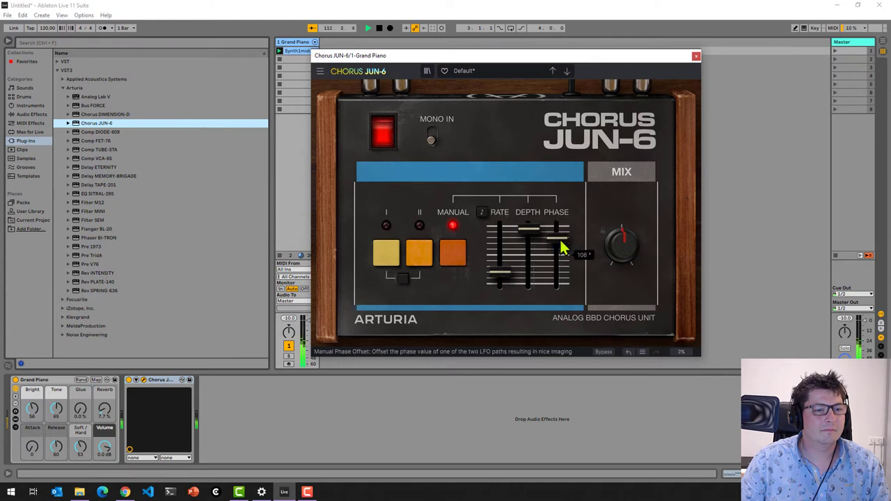
drag(622, 247, 621, 229)
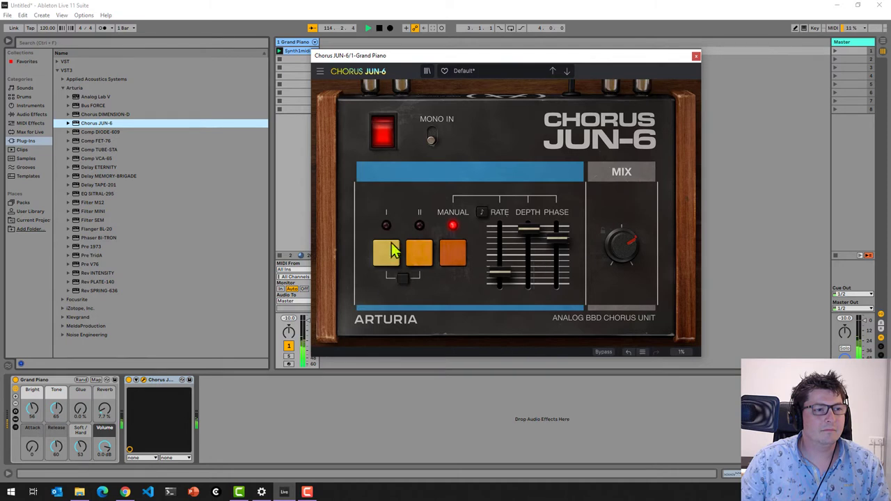
click(385, 137)
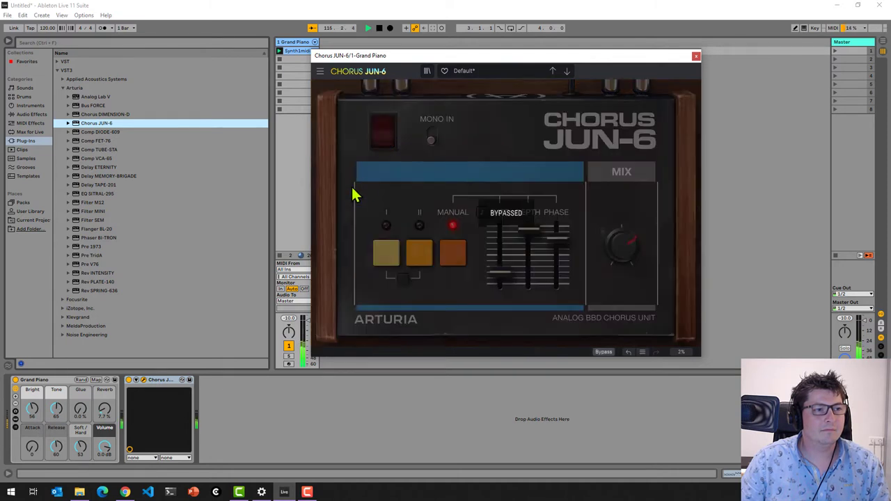
click(390, 134)
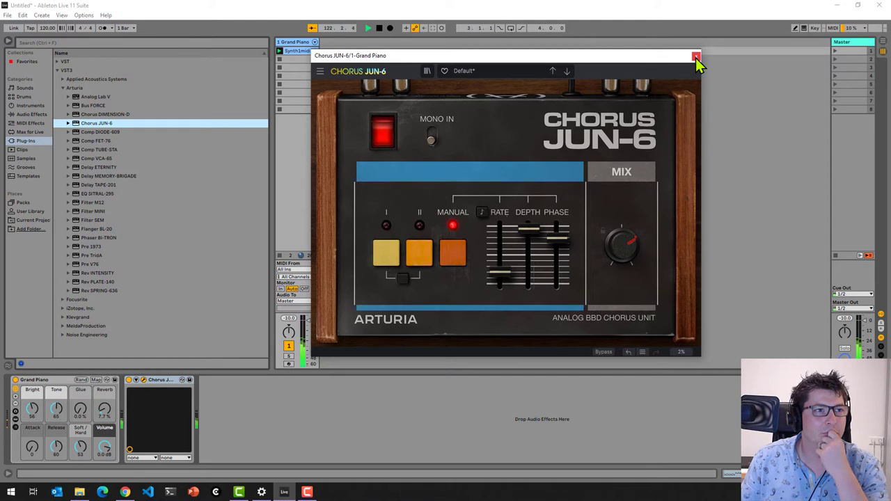
Close the Chorus JUN-6 window and delete the effect from the Grand Piano track
click(696, 56)
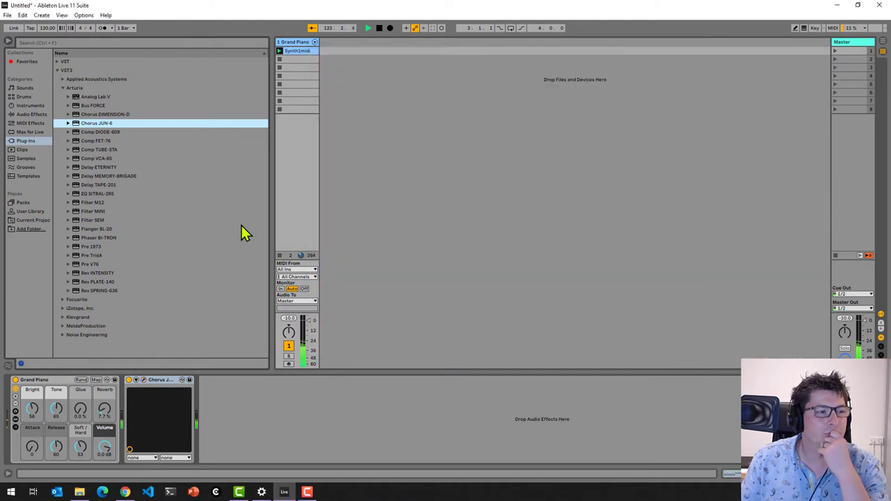
right_click(161, 383)
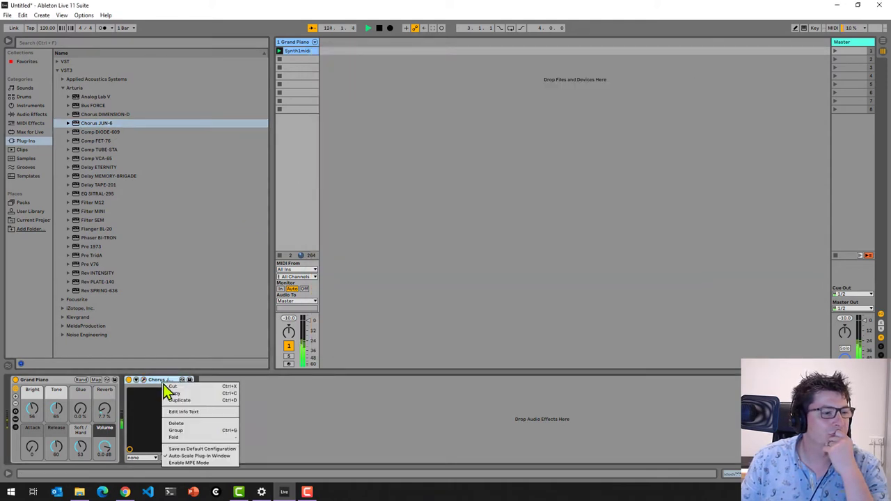
click(185, 424)
Load Comp DIODE-609 onto the Grand Piano track and reveal its advanced controls
double_click(102, 133)
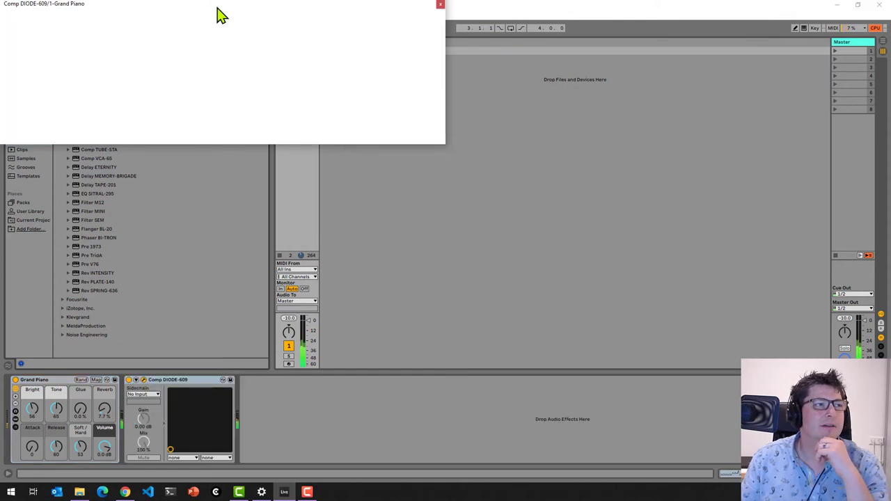
drag(183, 11, 468, 118)
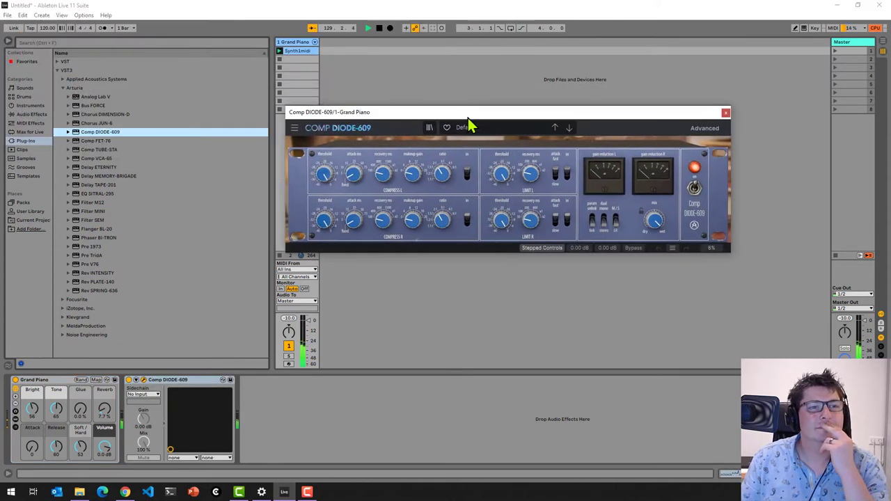
click(704, 131)
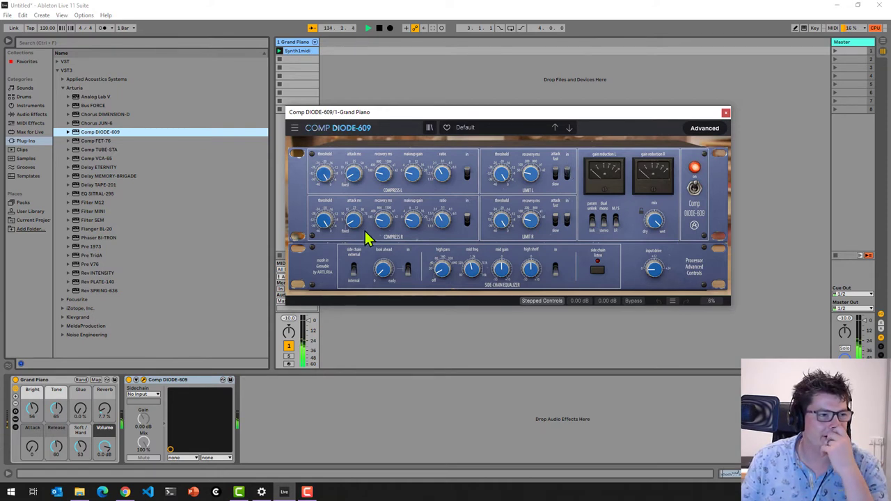
Lower the compressor and limiter thresholds of Comp DIODE-609, raise the compression ratio and try out the mix control
mouse_move(325, 177)
drag(326, 177, 326, 171)
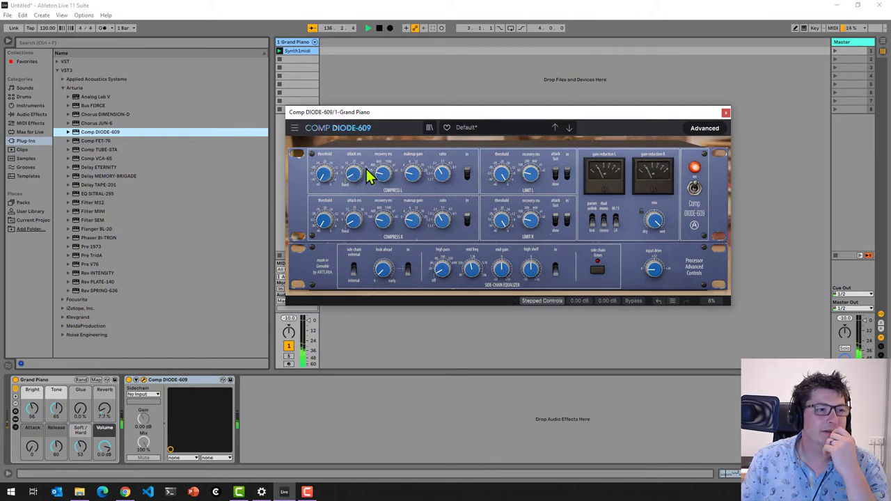
mouse_move(413, 184)
mouse_move(447, 175)
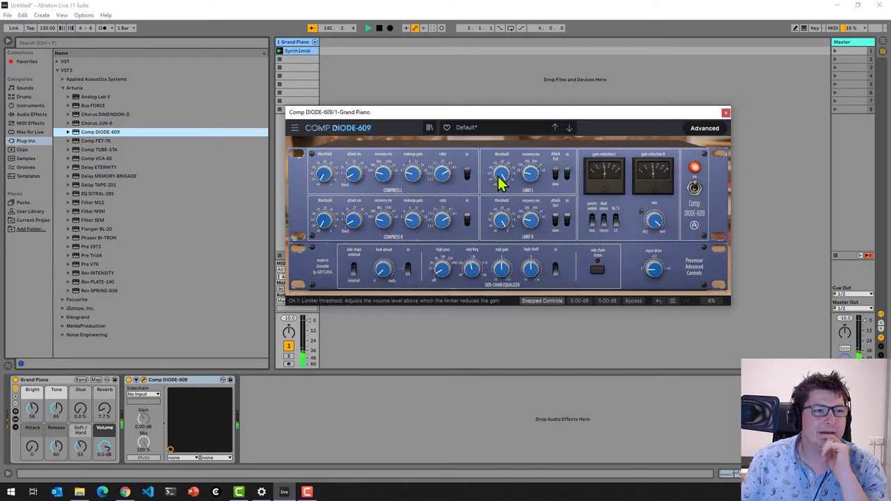
drag(506, 179, 502, 282)
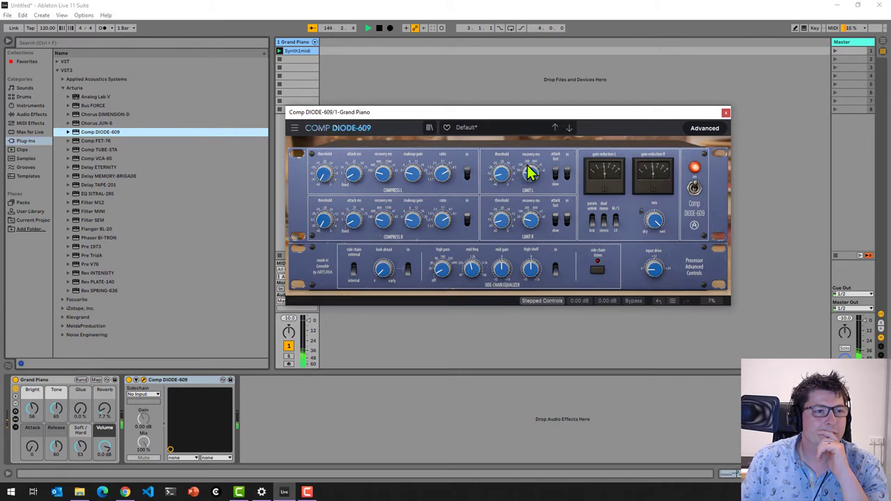
drag(657, 229, 660, 184)
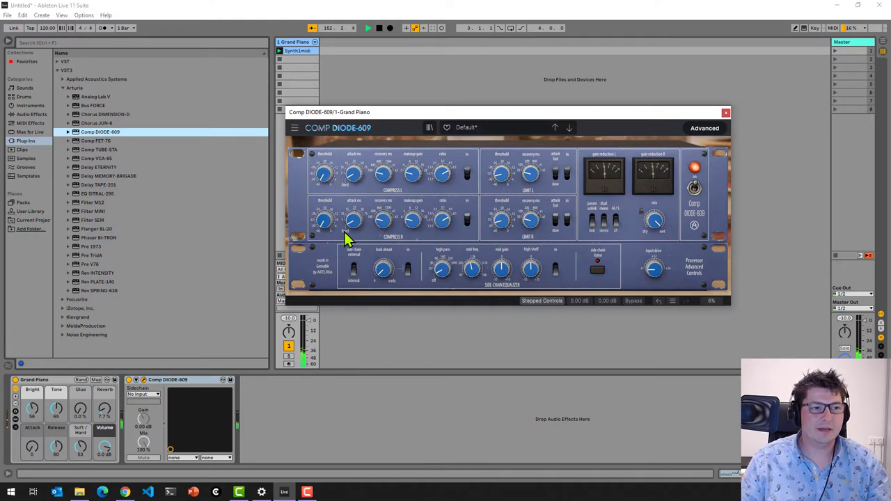
Set the compressor threshold to -34.0 dBm, adjust attack and recovery, raise the makeup gain and compare with the unit bypassed
mouse_move(328, 179)
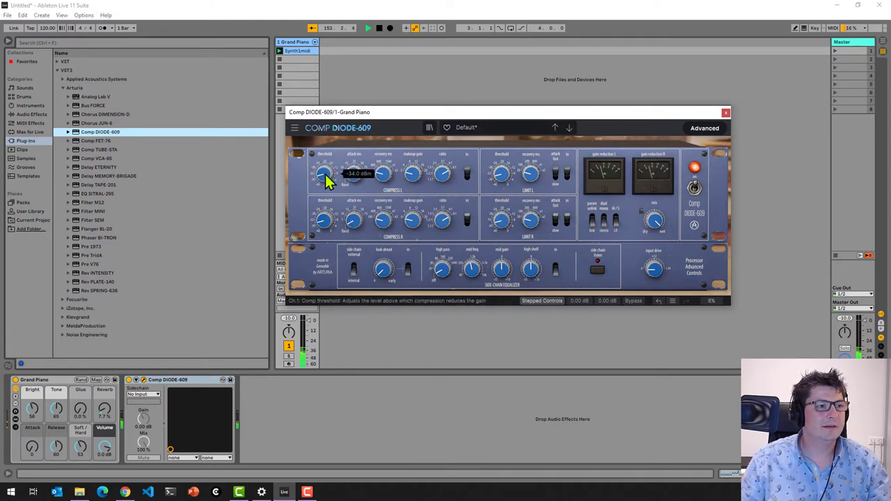
mouse_move(385, 179)
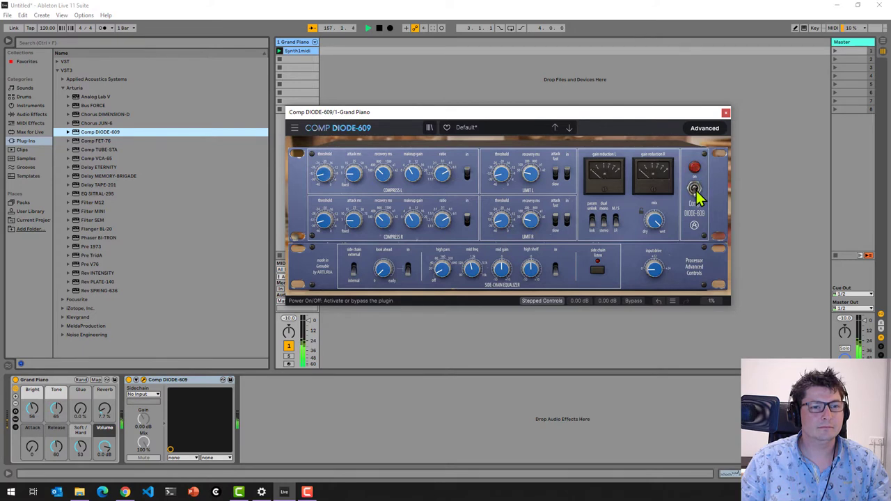
mouse_move(415, 169)
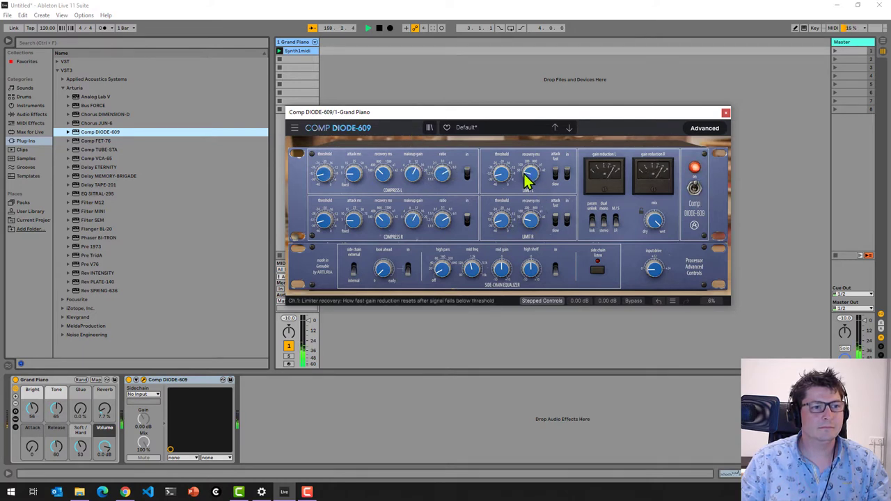
click(695, 195)
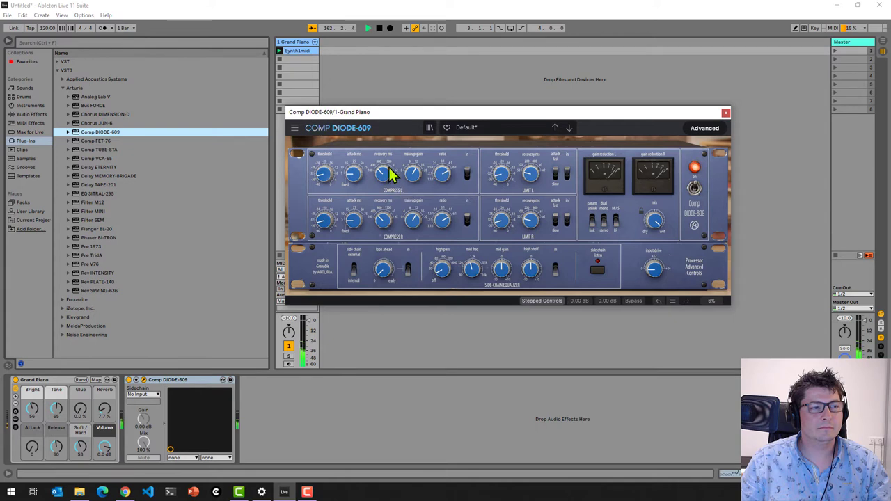
Set the compressor's attack to 10.0 ms and makeup gain to +20.0 dB with longer recovery and lower ratio, and compare with bypass
drag(387, 184, 386, 154)
mouse_move(358, 184)
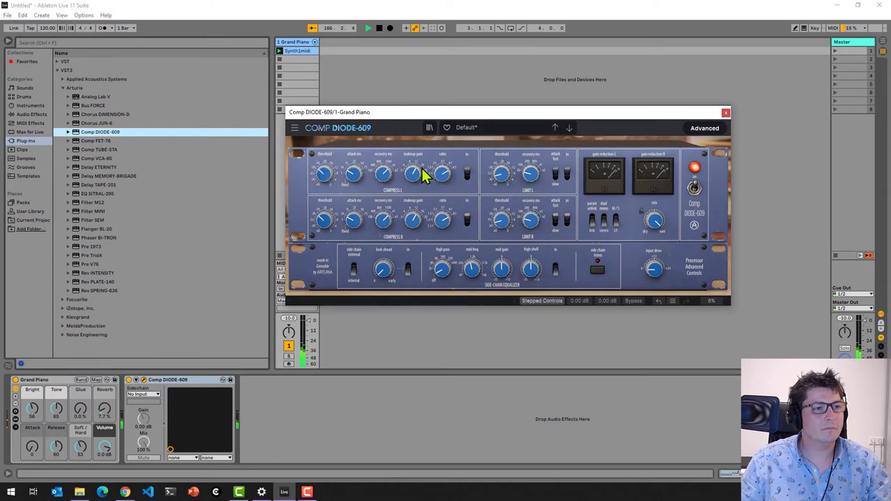
drag(440, 178, 440, 195)
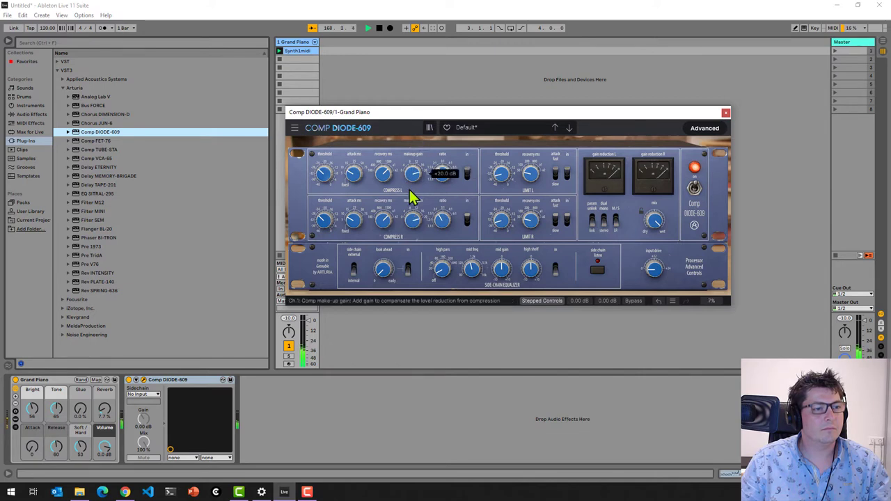
click(696, 192)
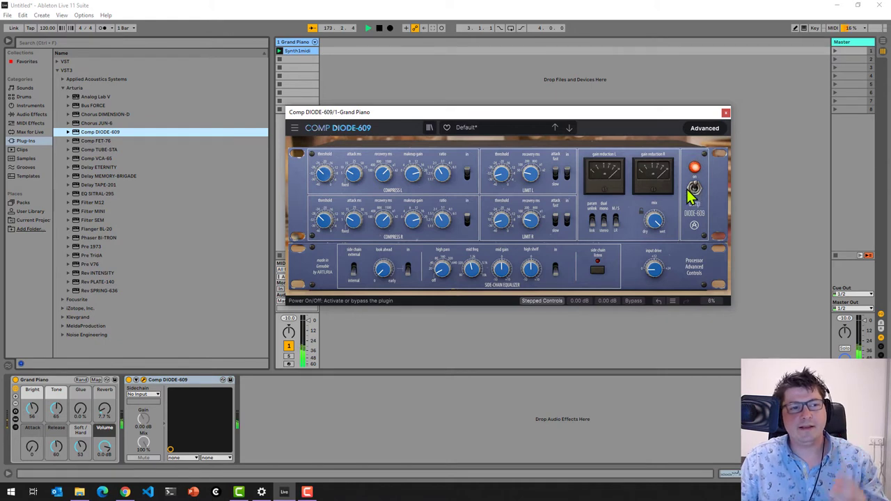
Try a compressor threshold of -14.0 dBm, lower the threshold again, and reduce the ratio while keeping the attack at 10.0 ms
mouse_move(354, 183)
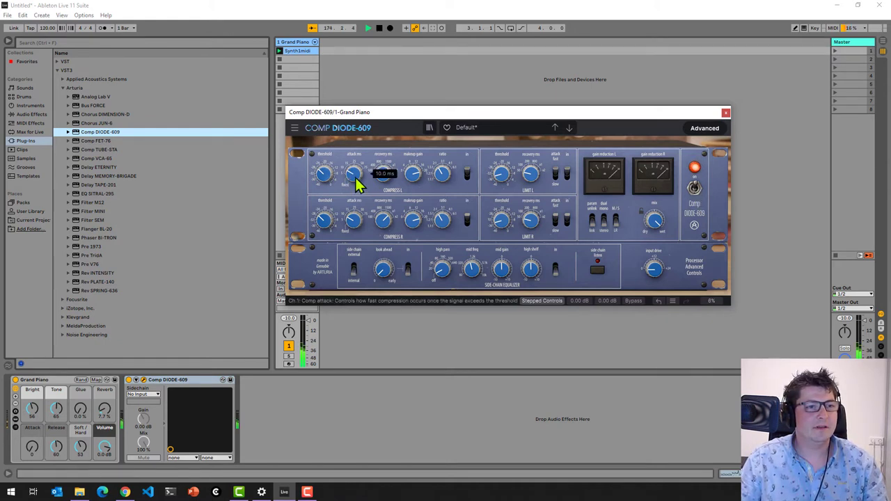
drag(324, 175, 325, 171)
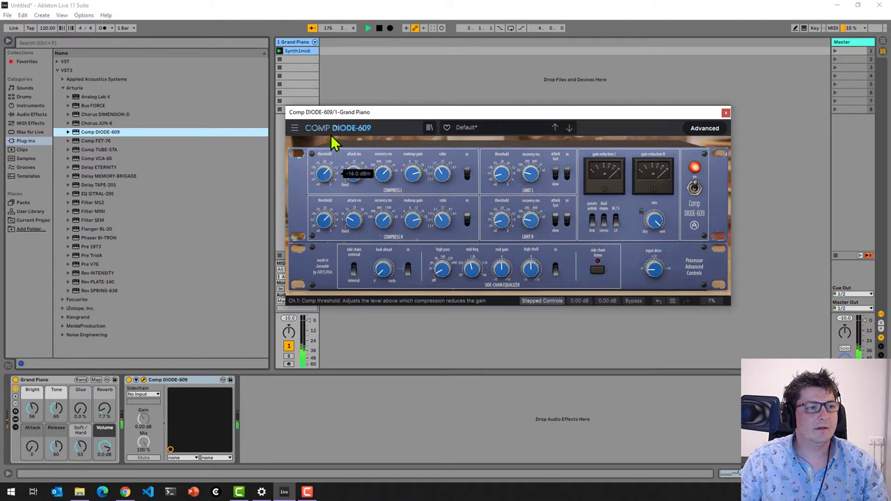
drag(325, 172, 324, 179)
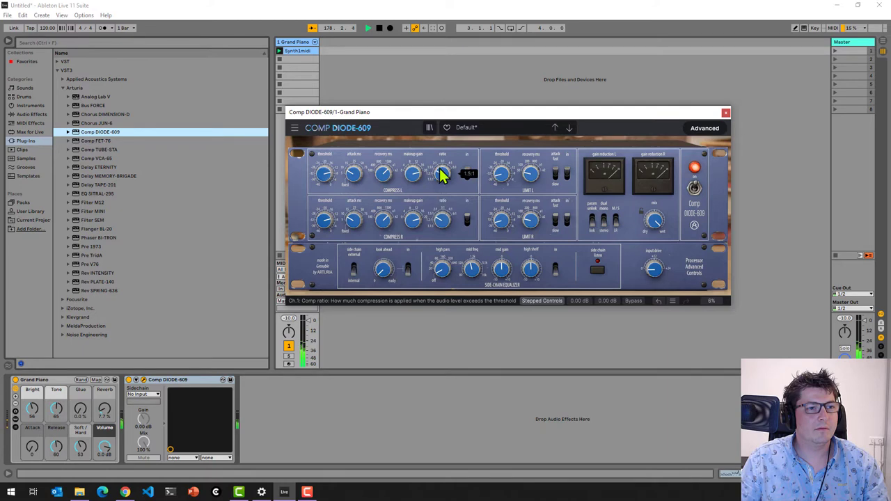
drag(445, 179, 445, 212)
drag(442, 173, 440, 169)
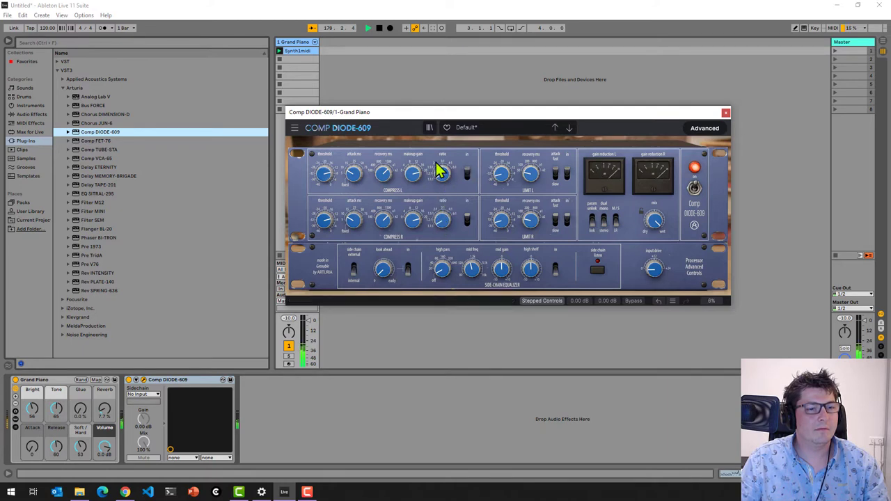
click(355, 187)
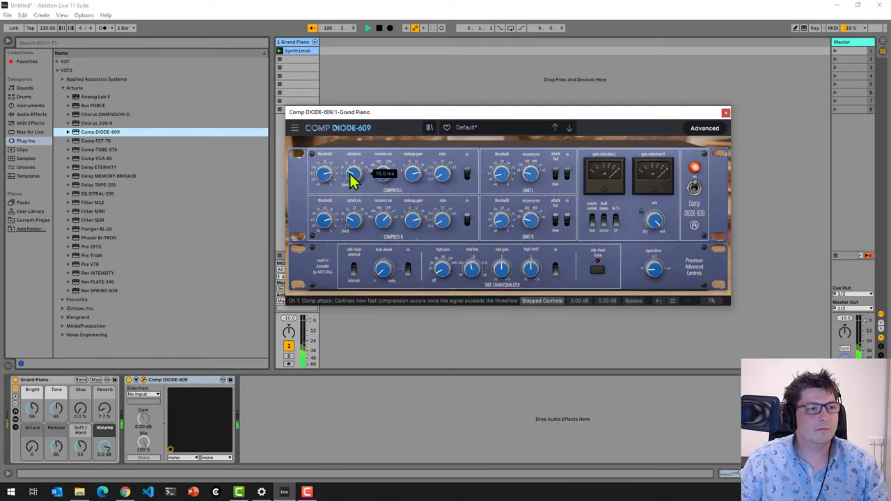
Lengthen Comp DIODE-609's attack, set the compressor threshold to 0.00 dBm and limiter threshold to -26.0 dB, and compare with the unit off
drag(354, 174, 354, 200)
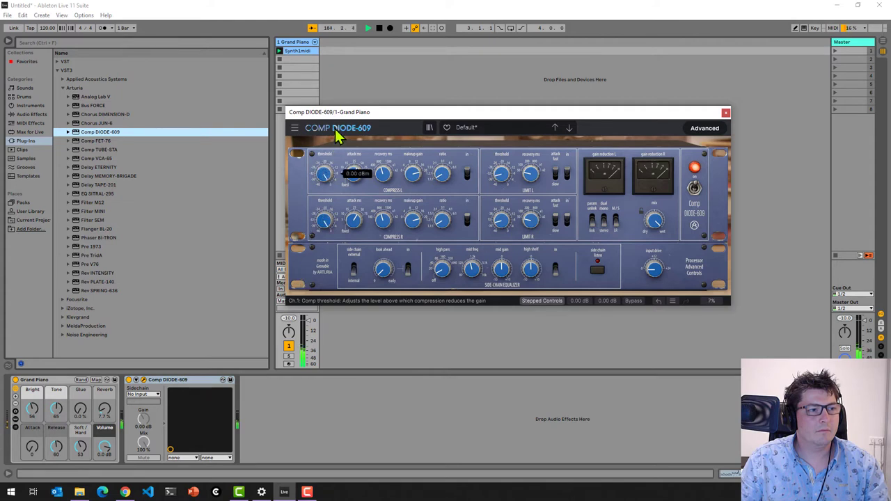
click(501, 174)
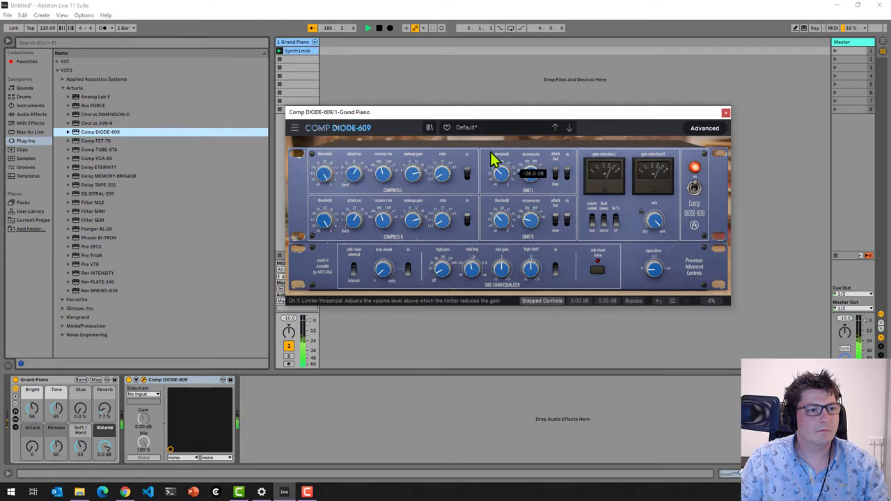
mouse_move(531, 178)
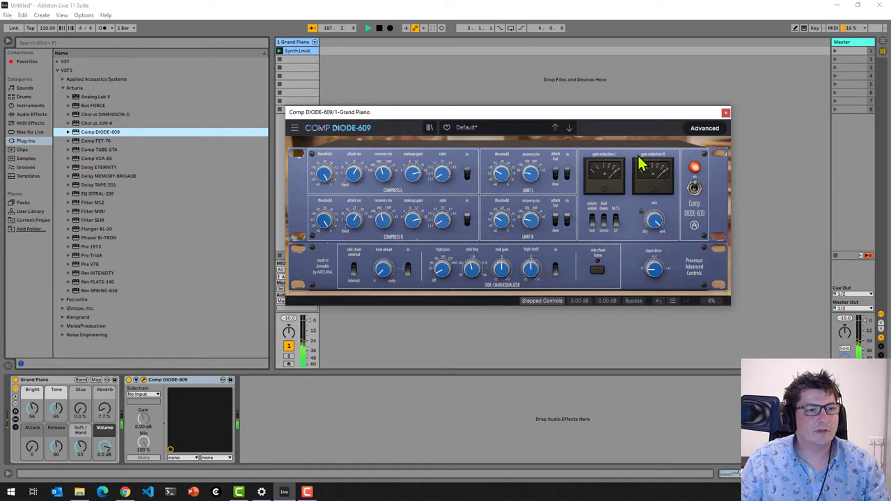
click(695, 188)
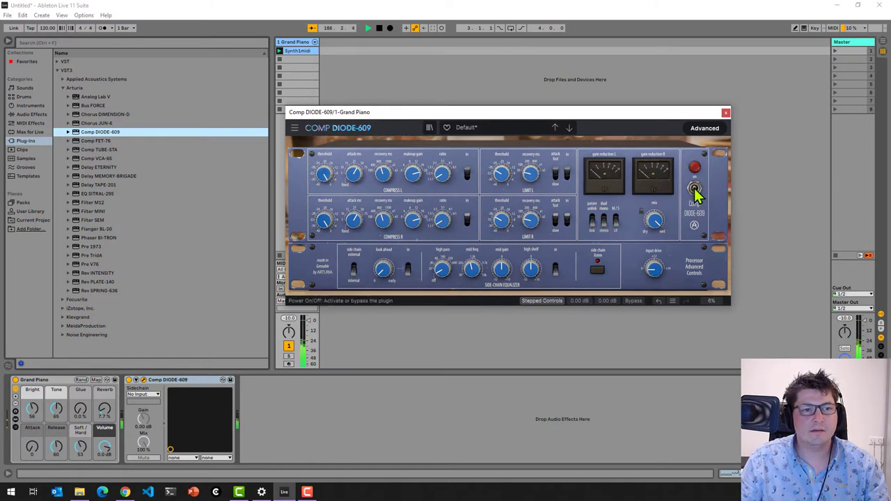
click(694, 190)
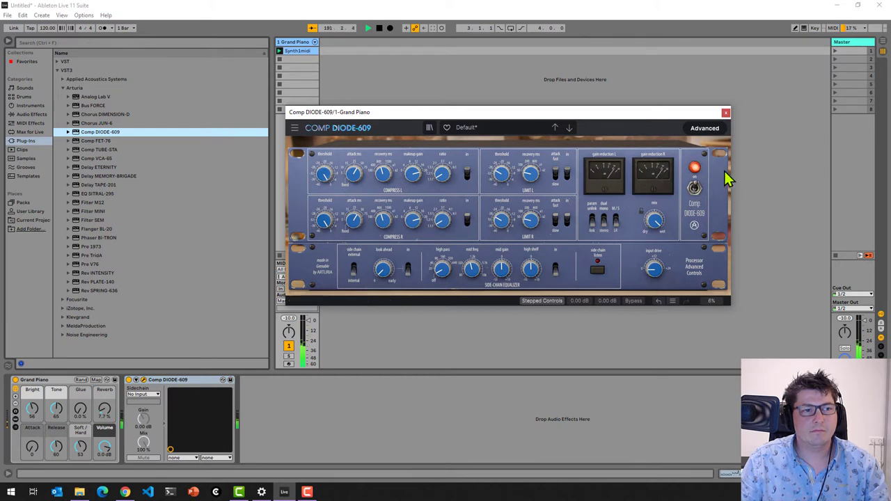
Replace Comp DIODE-609 with the Comp FET-76 plug-in on the Grand Piano track and show its advanced controls
right_click(180, 381)
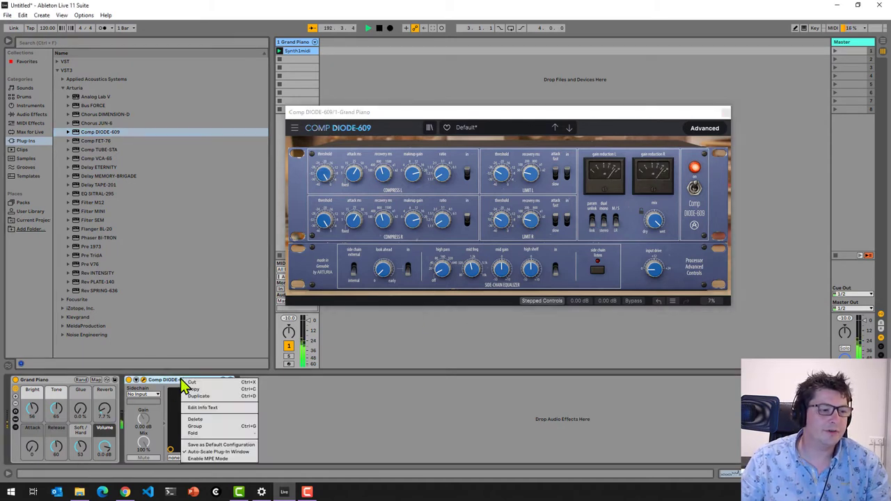
click(199, 419)
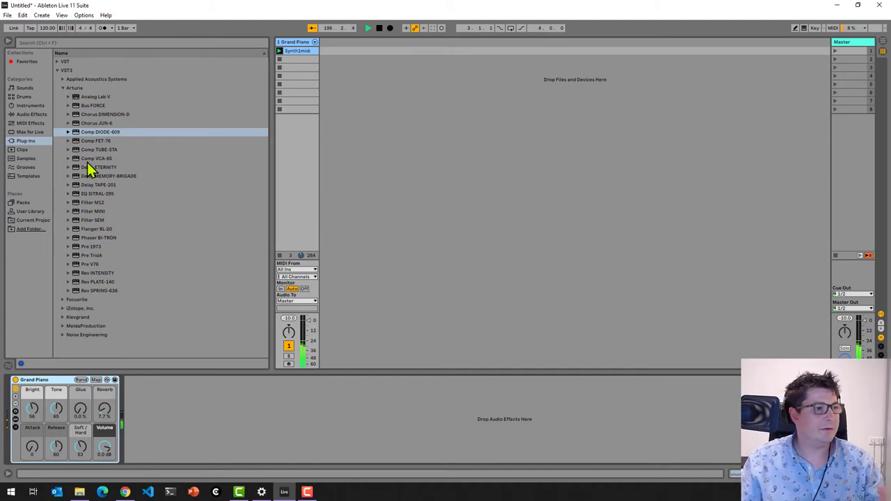
drag(104, 141, 307, 161)
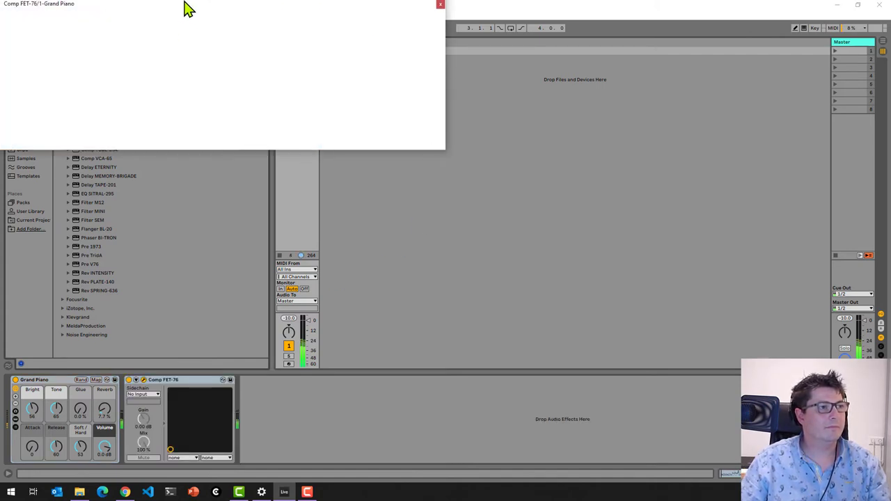
drag(161, 9, 441, 96)
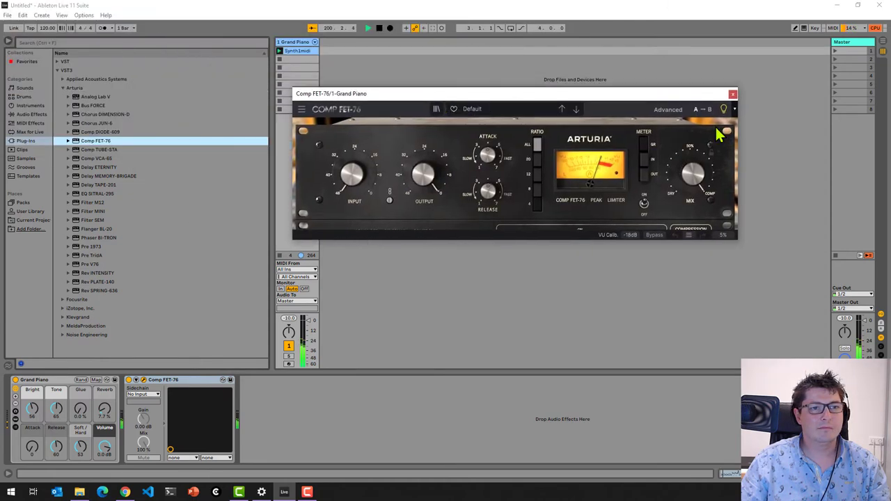
click(668, 109)
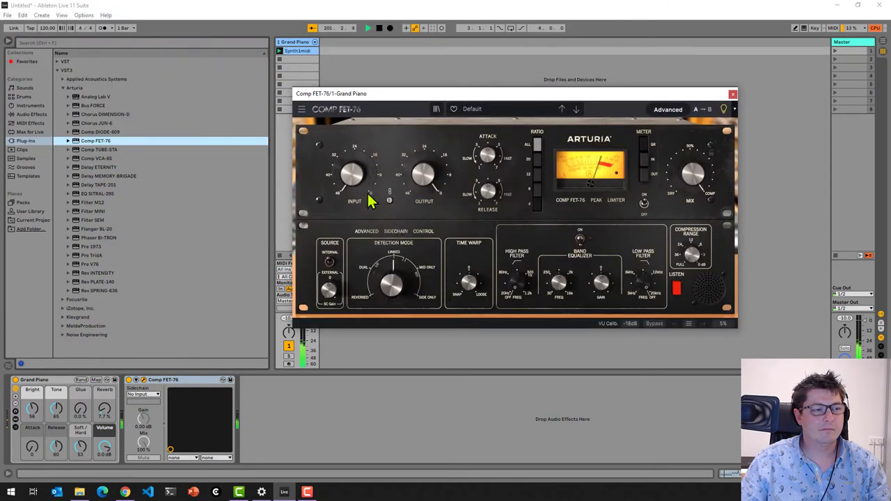
Try out Comp FET-76's mix and attack controls and set its input gain to -6.53 dB
mouse_move(354, 186)
mouse_move(353, 179)
mouse_down()
mouse_move(354, 165)
mouse_move(362, 180)
mouse_up()
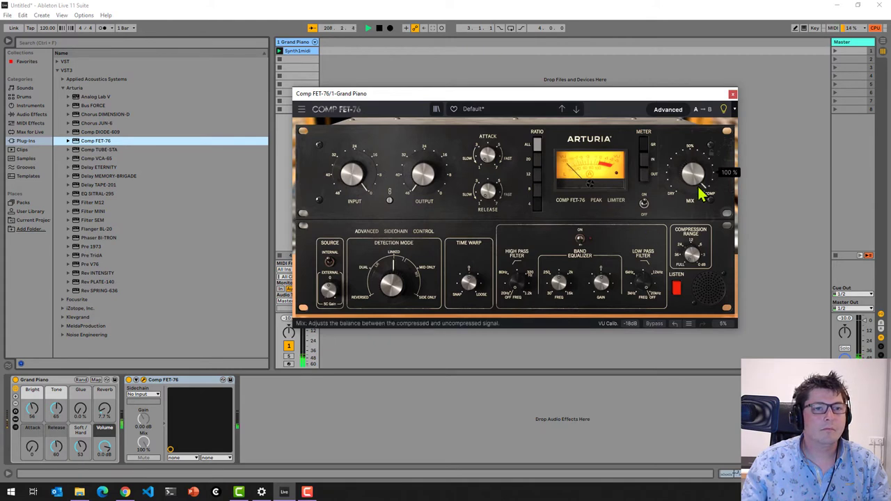
drag(696, 167, 697, 155)
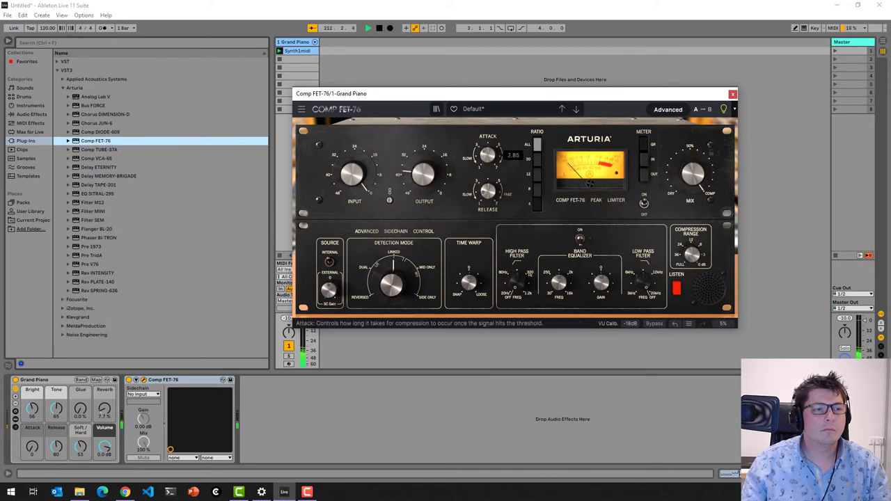
mouse_move(352, 202)
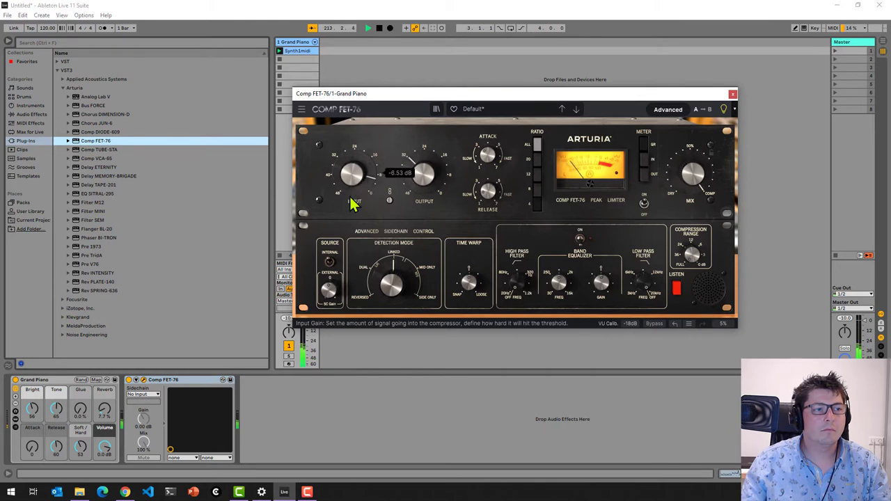
scroll(351, 200, up, 3)
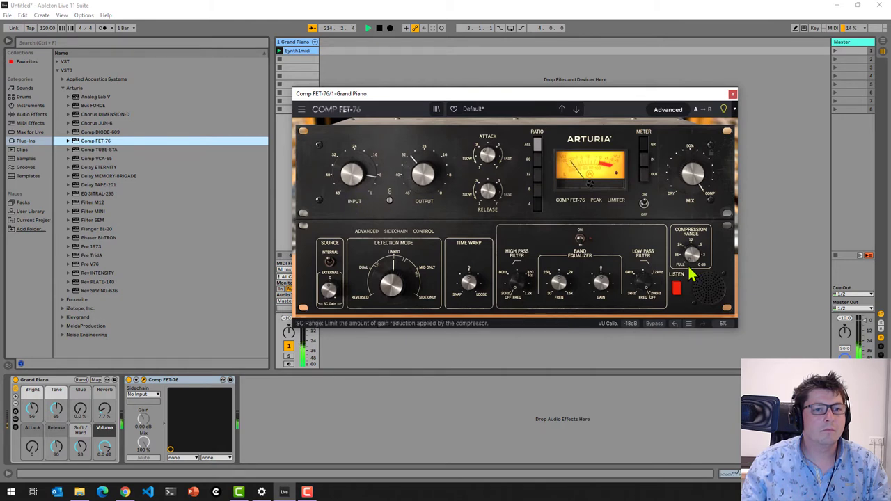
Compare the piano sound with Comp FET-76 bypassed and active
mouse_move(660, 176)
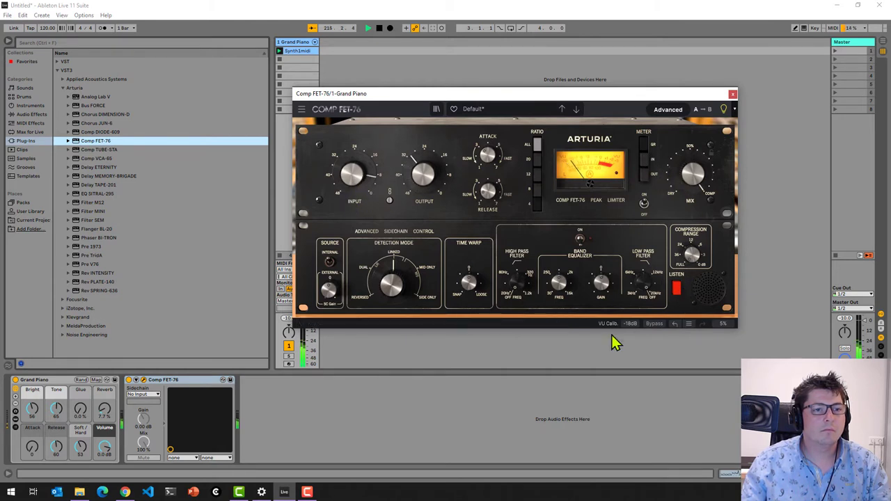
click(650, 324)
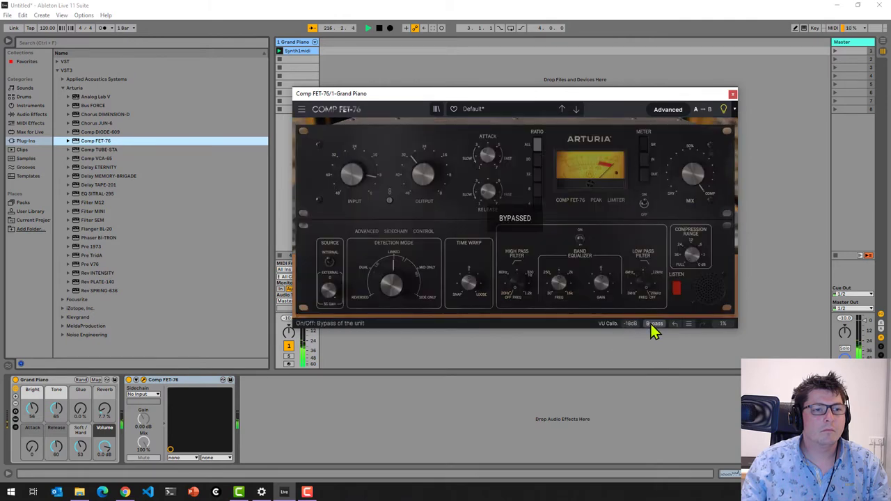
click(651, 324)
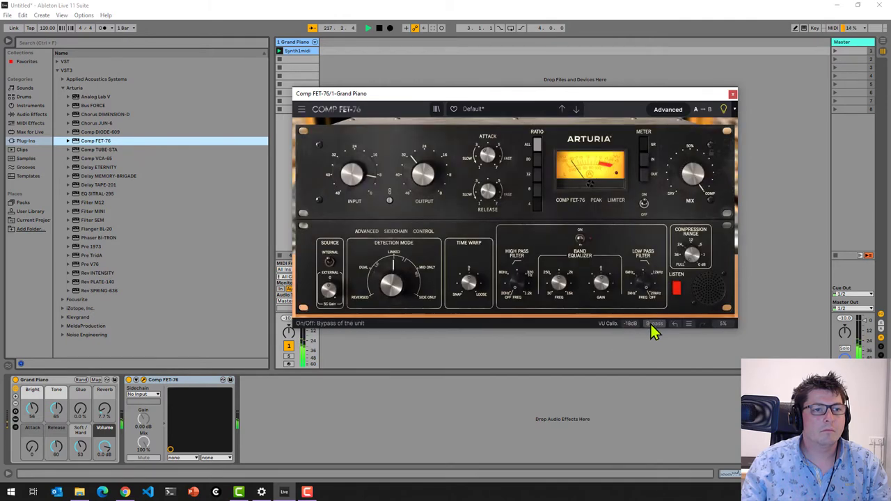
Try Comp FET-76's output metering and release control, and set the side-chain detection mode to Side Only
click(646, 170)
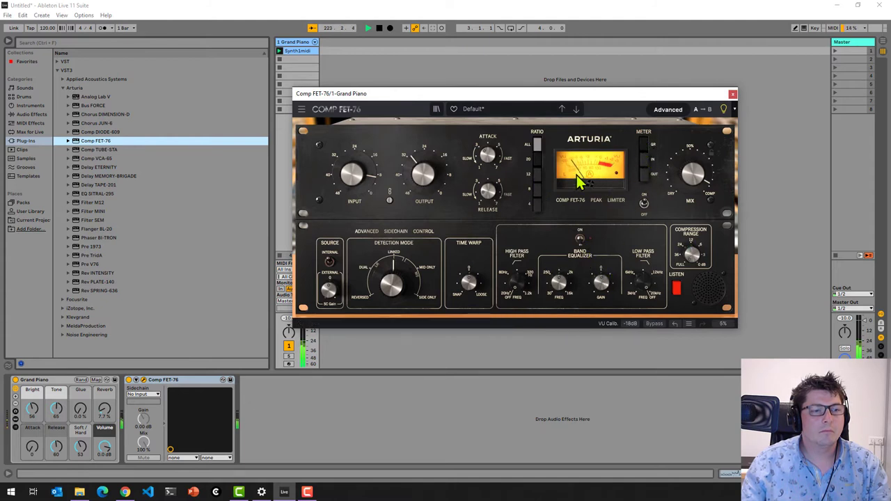
mouse_move(488, 194)
mouse_move(390, 294)
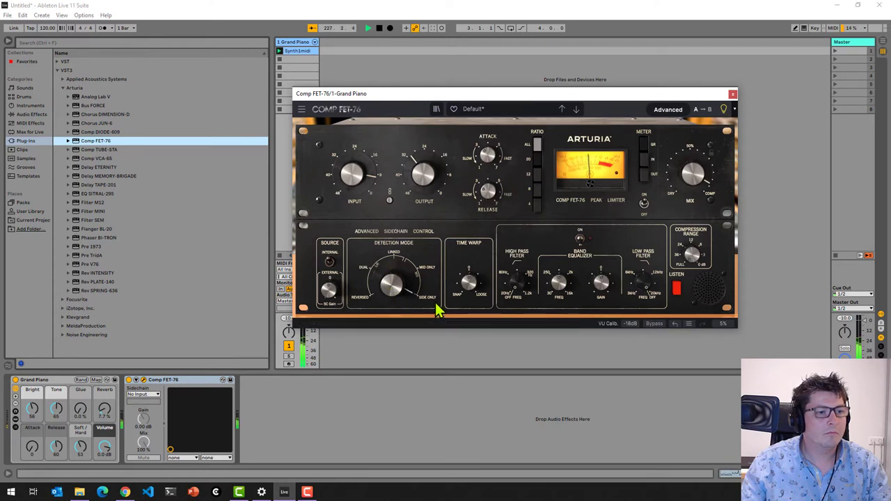
mouse_move(470, 291)
mouse_move(518, 283)
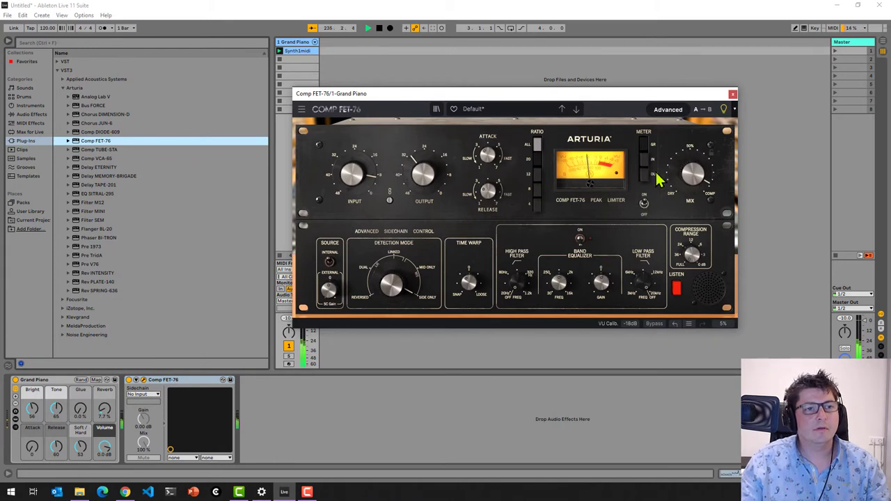
Replace Comp FET-76 with the Comp TUBE-STA plug-in on the Grand Piano track and show its advanced controls
click(732, 95)
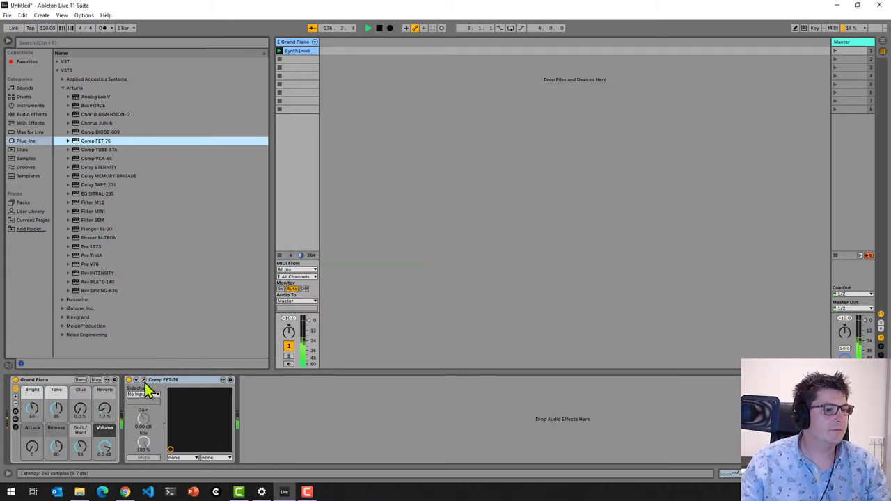
right_click(168, 382)
click(182, 423)
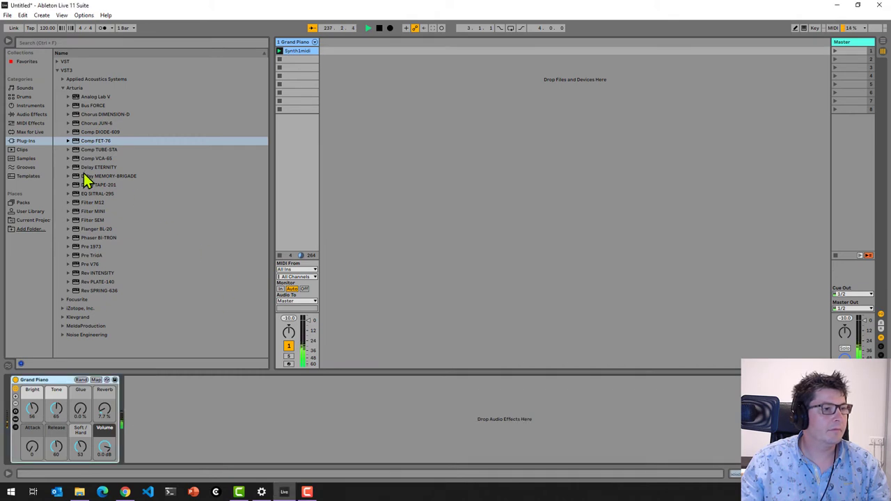
drag(102, 148, 348, 140)
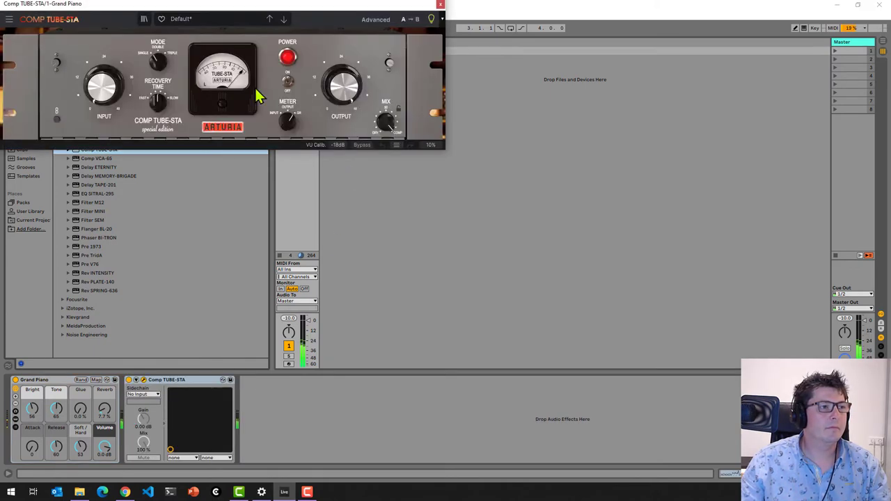
click(380, 20)
drag(219, 6, 502, 138)
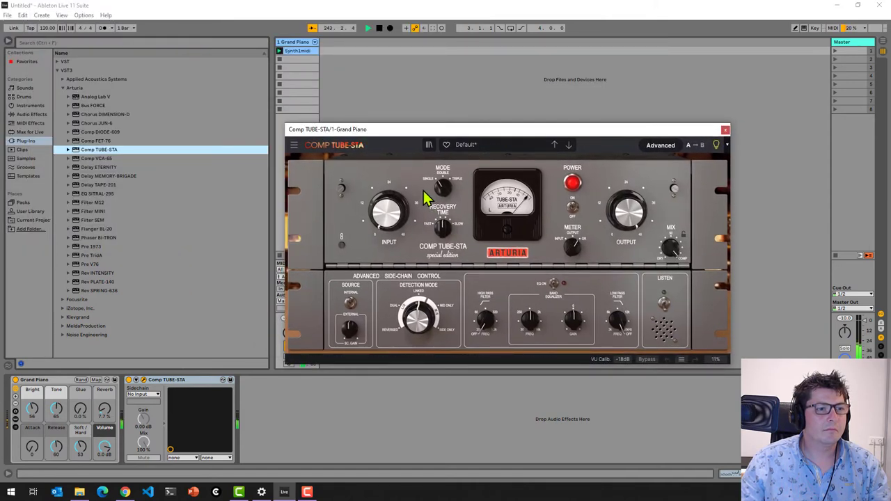
Try raising Comp TUBE-STA's input gain to 21.3 dB and beyond, and reset it to its default
drag(383, 217, 383, 172)
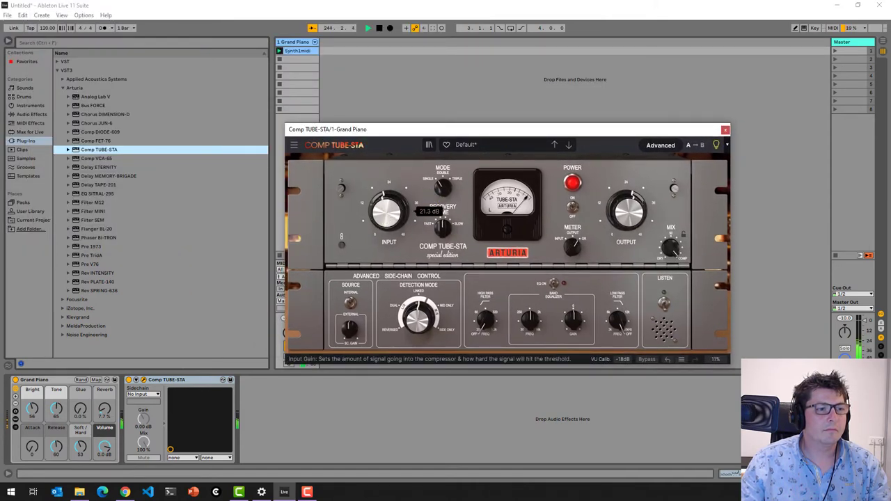
drag(384, 97, 402, 87)
double_click(382, 220)
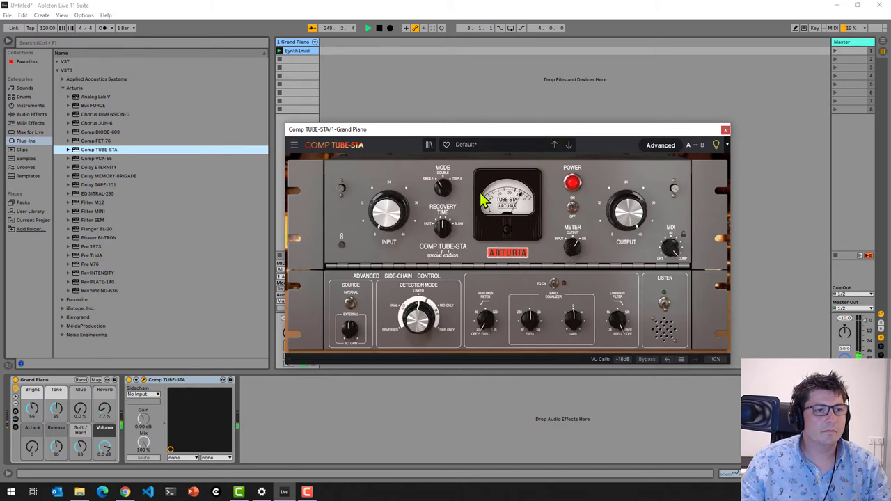
Try out Comp TUBE-STA's recovery time and Single mode, and set the mode to Triple
mouse_move(444, 231)
drag(444, 231, 450, 198)
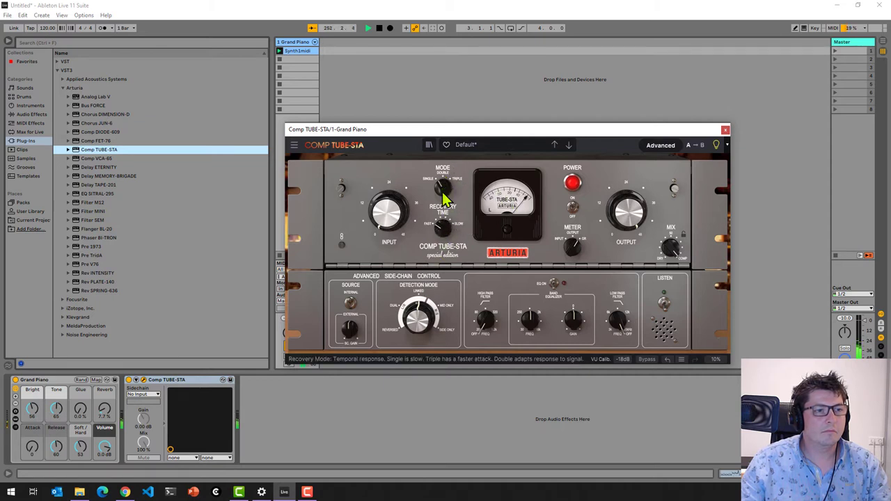
click(443, 186)
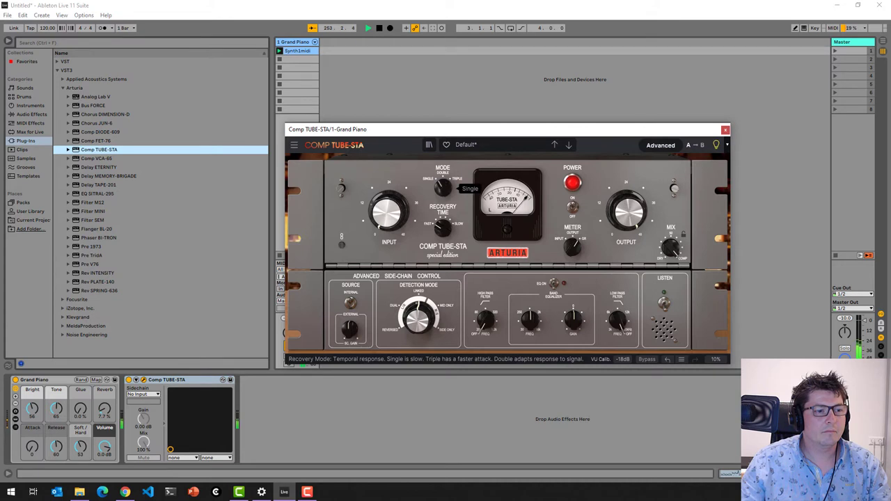
click(456, 179)
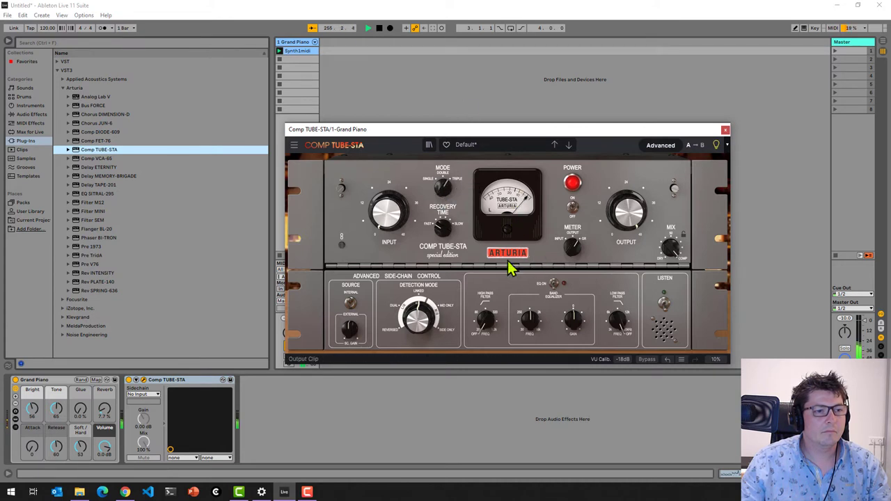
Raise Comp TUBE-STA's input gain to 28.4 dB, adjust the output level and compare with the power off
mouse_move(404, 206)
mouse_down()
mouse_move(404, 178)
mouse_move(393, 218)
mouse_up()
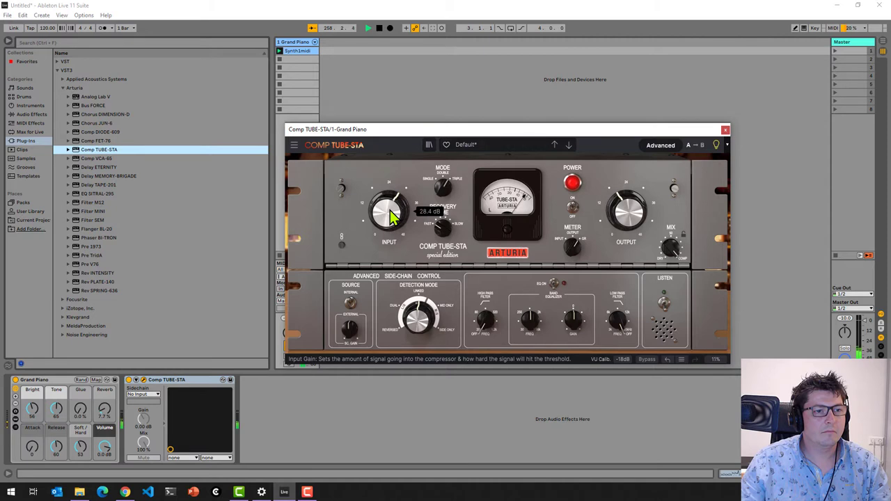
click(573, 208)
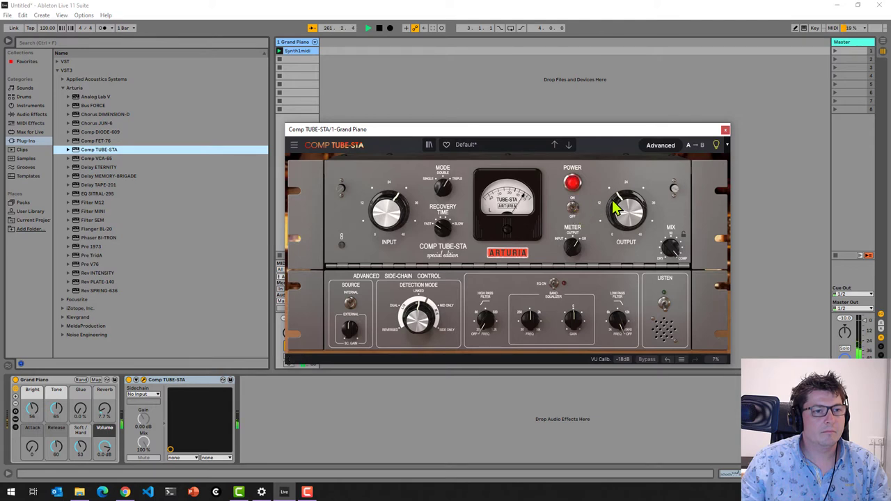
drag(618, 213, 623, 207)
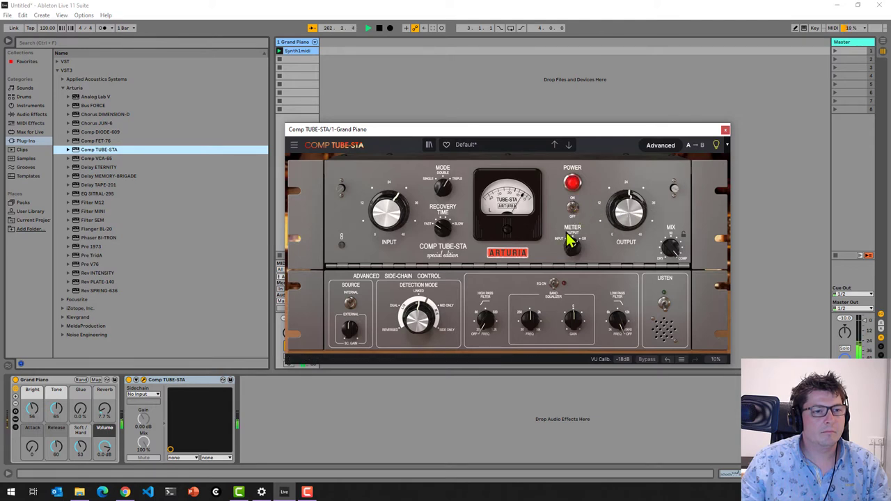
click(573, 209)
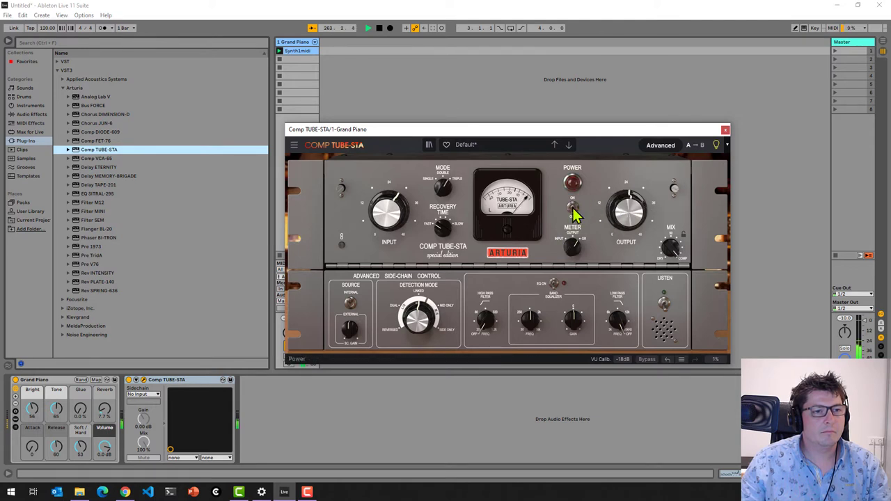
click(573, 209)
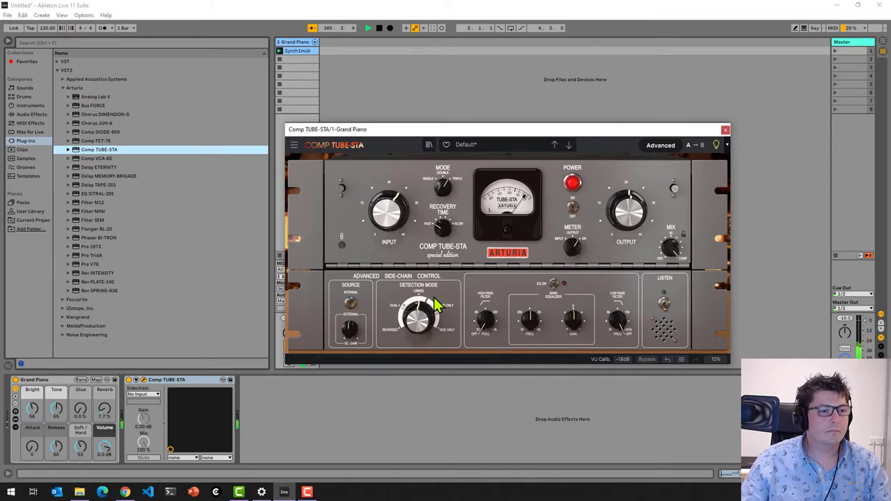
Explore Comp TUBE-STA's side-chain detection and equalizer controls and try the De-Essing Vocal preset from the Dynamics type
mouse_move(431, 329)
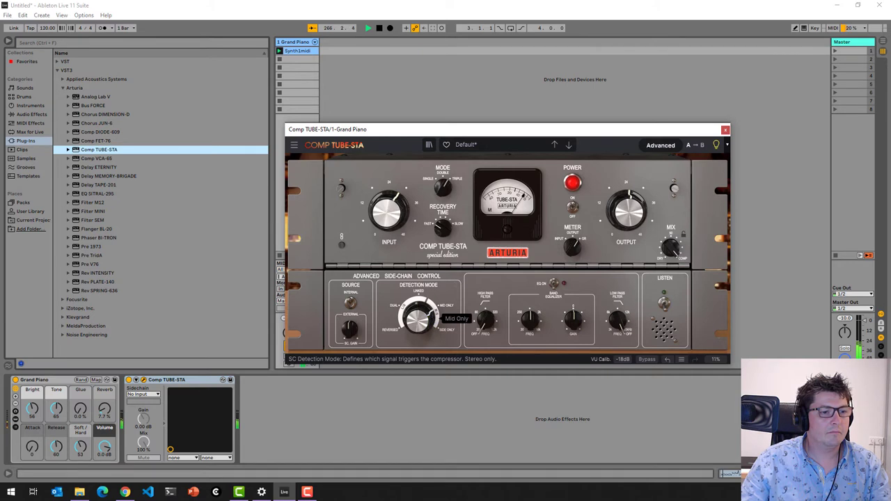
mouse_move(489, 327)
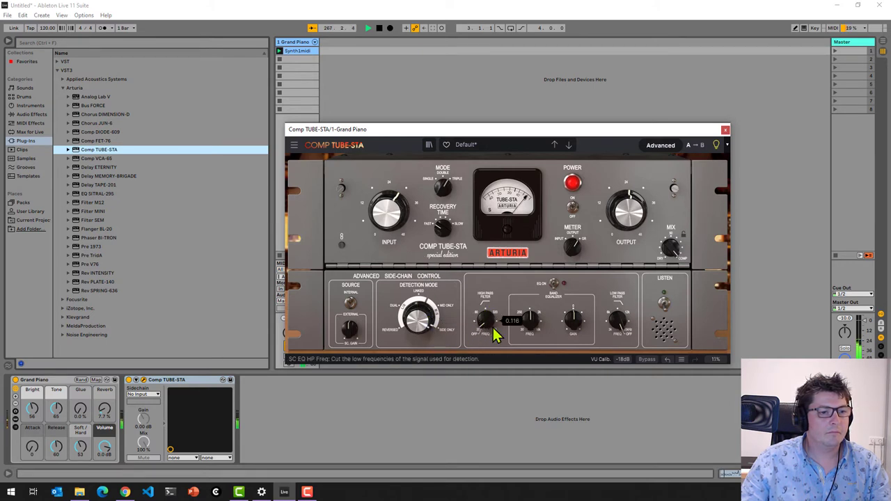
mouse_move(571, 319)
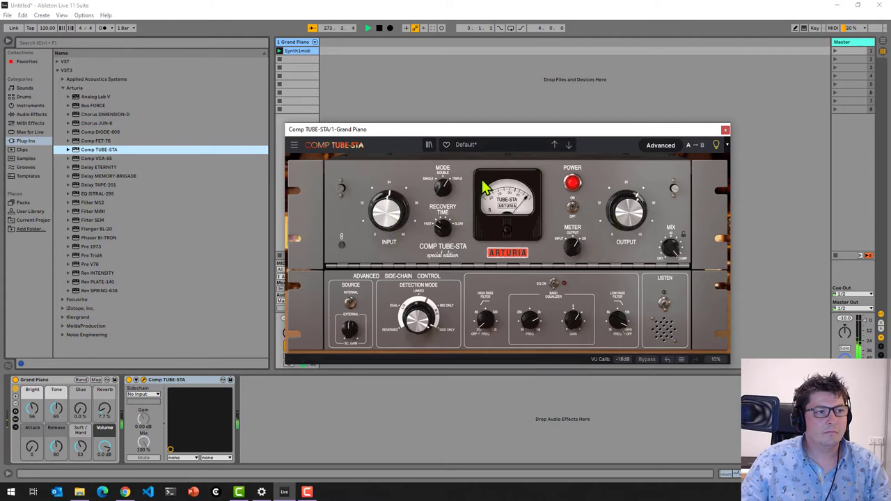
click(503, 149)
mouse_move(494, 170)
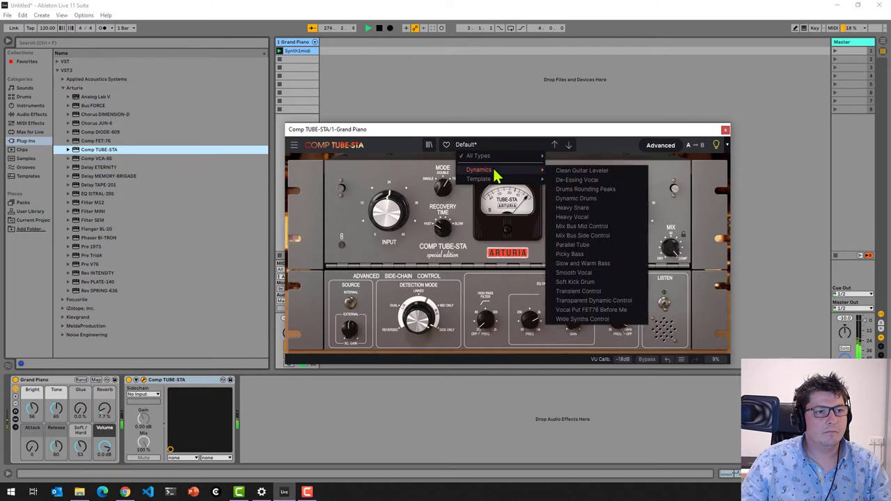
click(590, 183)
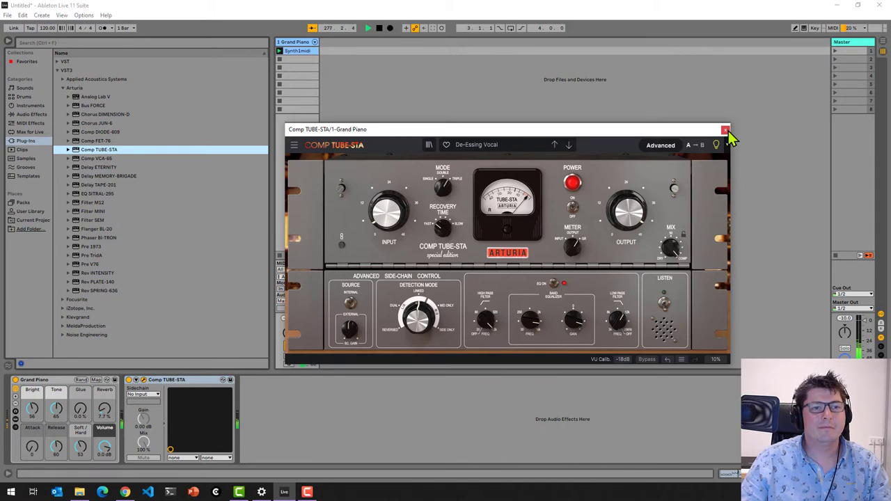
Replace Comp TUBE-STA with the Comp VCA-65 plug-in on the Grand Piano track and show its advanced controls
click(726, 131)
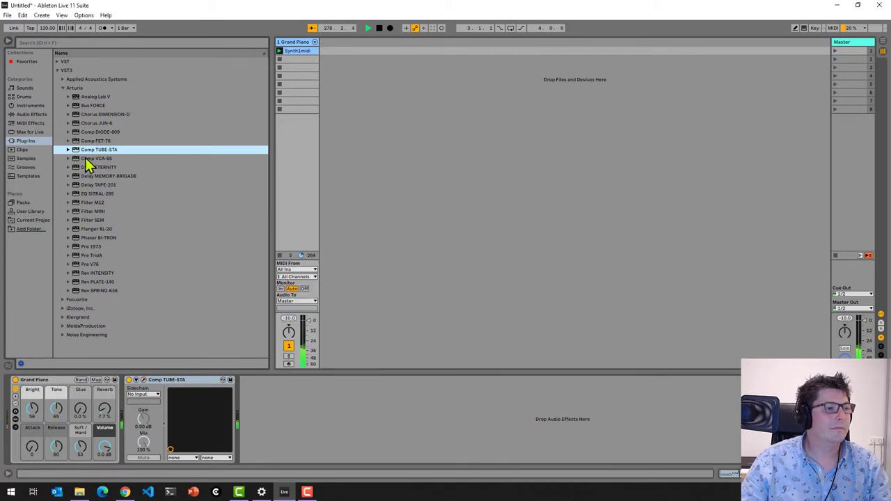
right_click(197, 381)
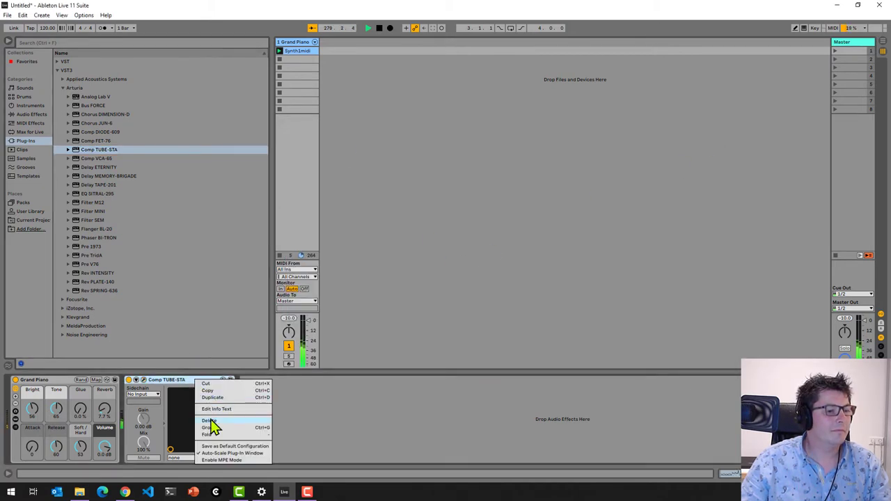
click(215, 421)
drag(97, 158, 292, 133)
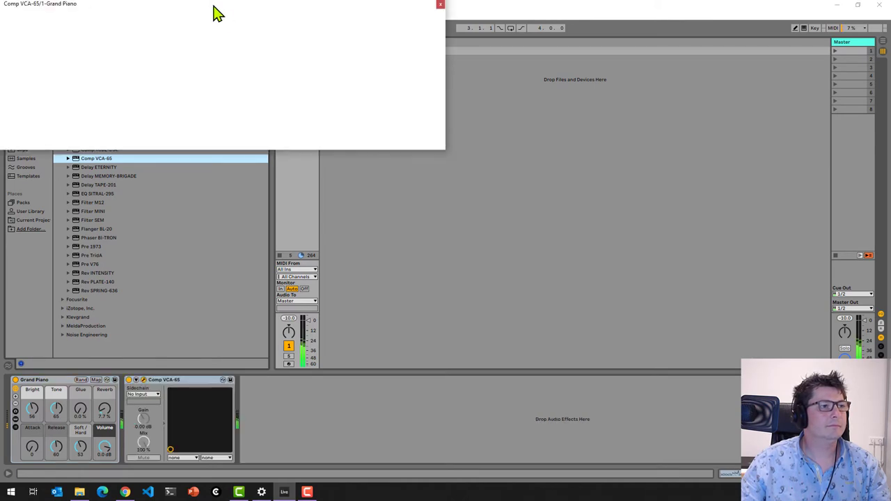
mouse_move(193, 8)
mouse_down()
mouse_move(507, 139)
mouse_move(514, 163)
mouse_up()
click(695, 173)
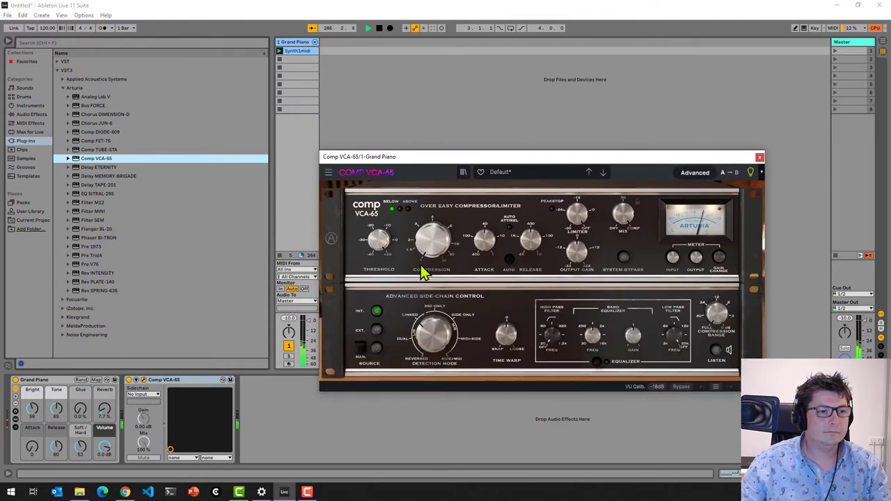
Try Comp VCA-65's DI Bass preset from the Dynamics type and compare it with the unit bypassed
click(564, 169)
mouse_move(549, 202)
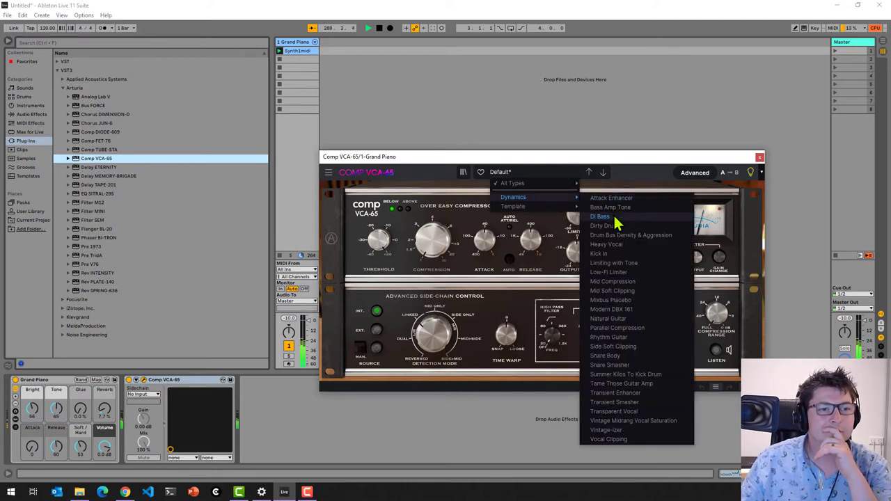
click(600, 217)
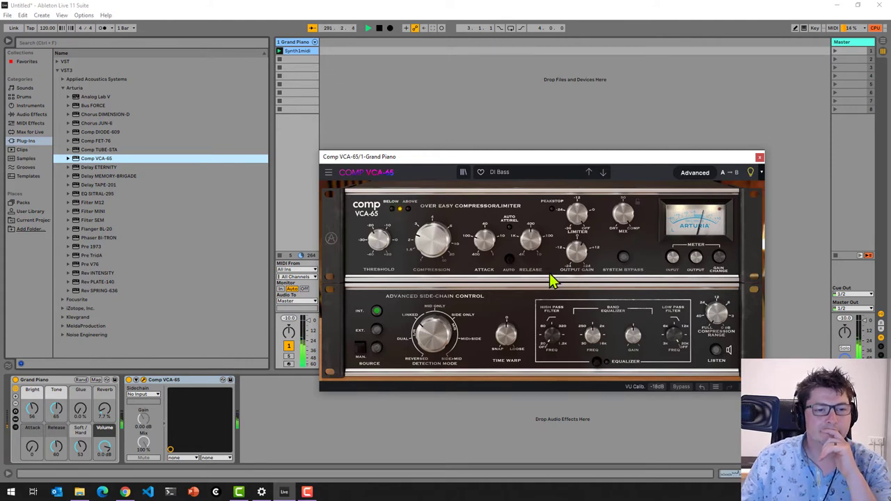
click(686, 388)
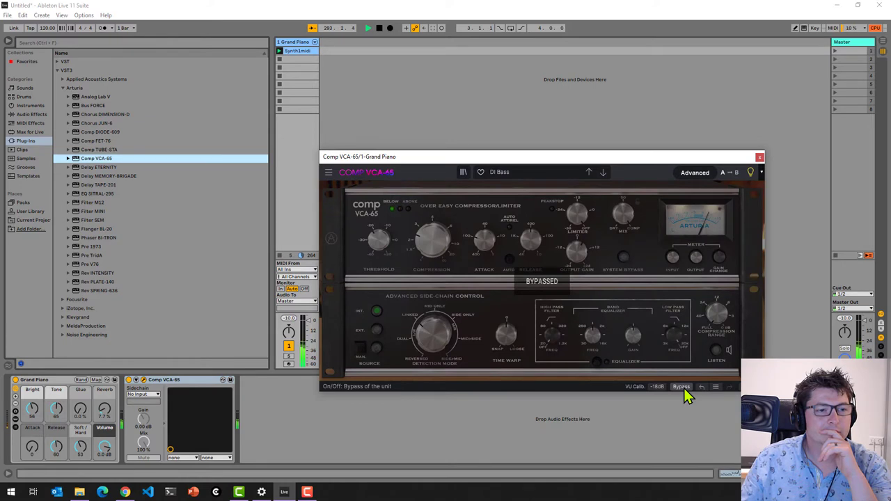
click(683, 388)
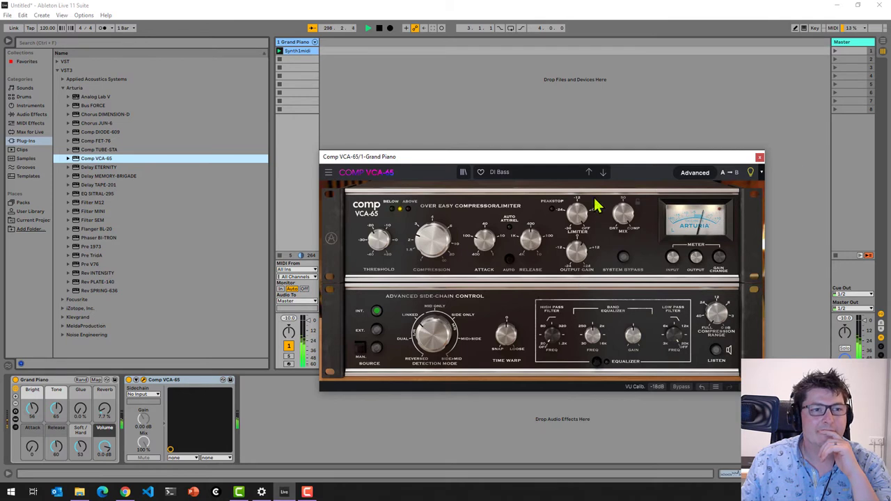
Try Comp VCA-65's Natural Guitar preset and compare it with the unit bypassed
click(543, 174)
mouse_move(543, 202)
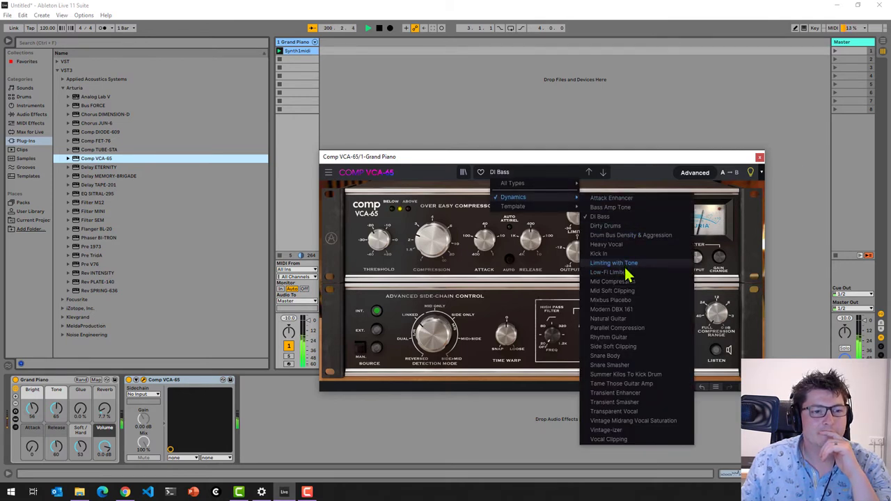
click(616, 319)
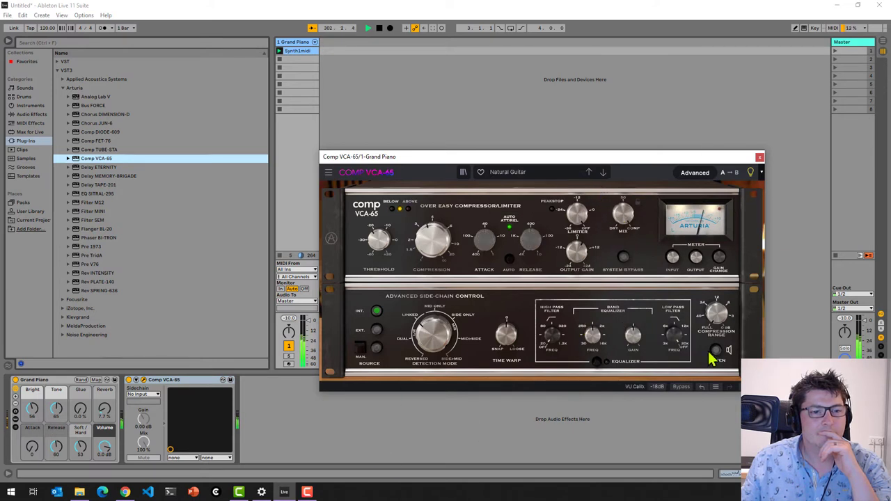
click(684, 388)
click(684, 387)
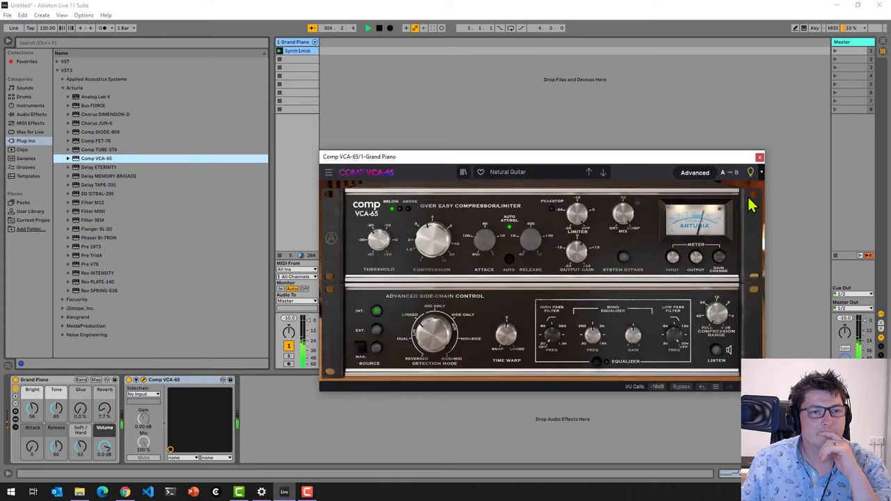
Replace Comp VCA-65 with the Delay ETERNITY plug-in on the Grand Piano track and move its window clear of the browser
click(759, 157)
right_click(209, 381)
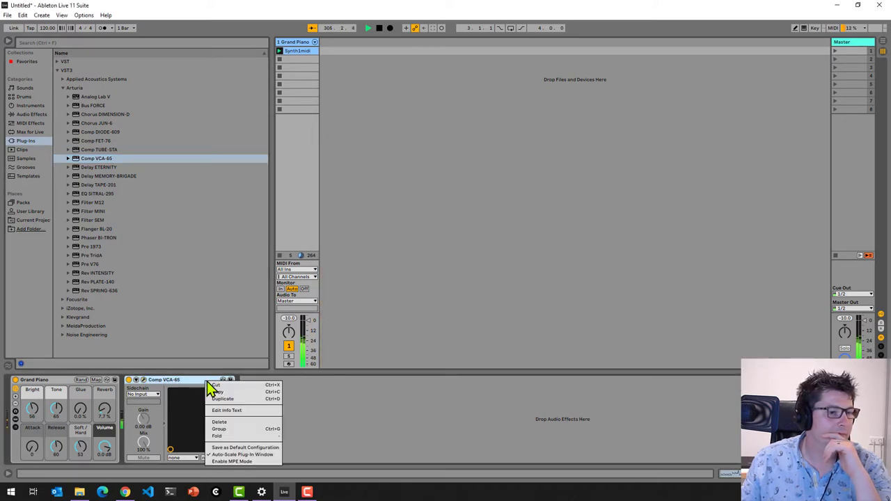
click(220, 422)
drag(113, 169, 308, 179)
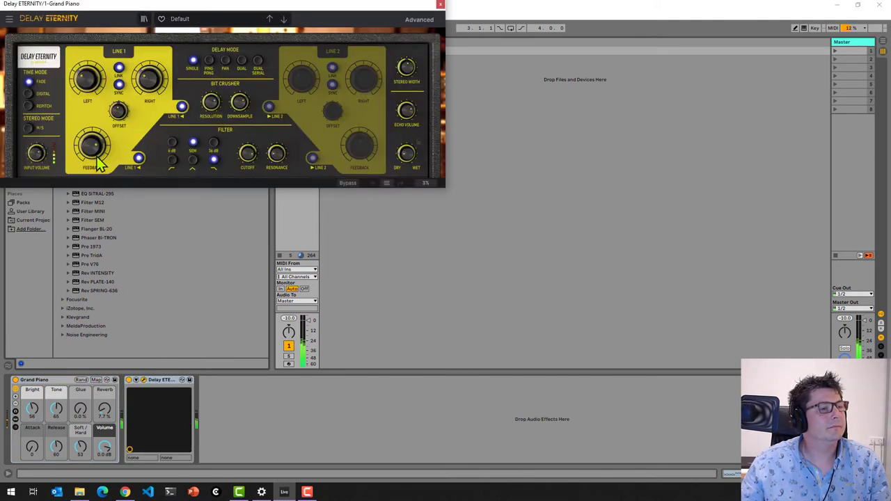
drag(198, 9, 463, 141)
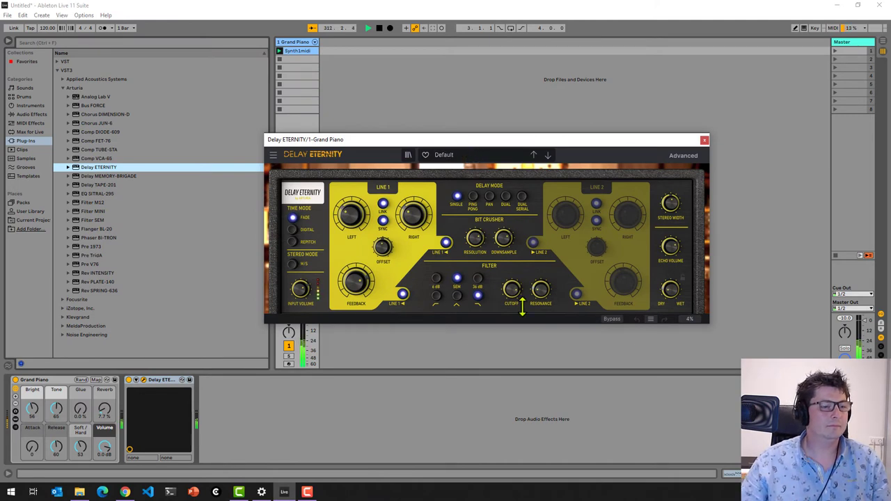
Try Delay ETERNITY's Envelope Follower Ducking and Radio Dub presets from the Delay type
click(486, 154)
mouse_move(462, 180)
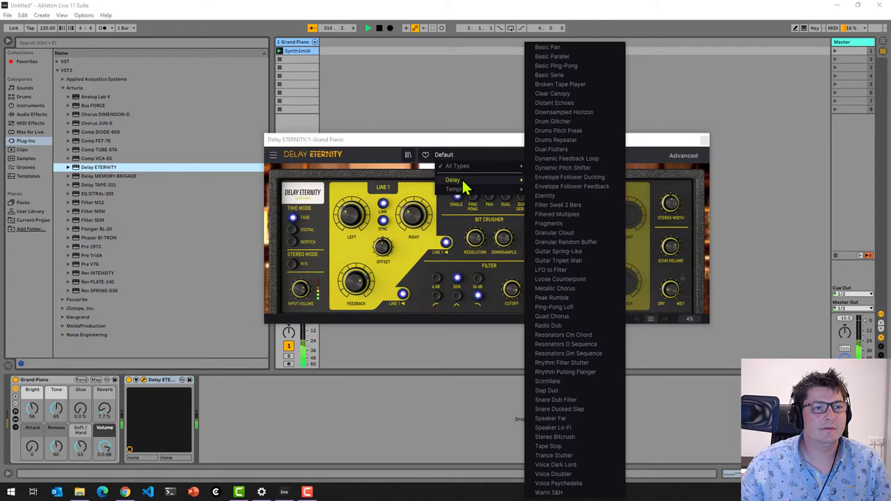
click(585, 178)
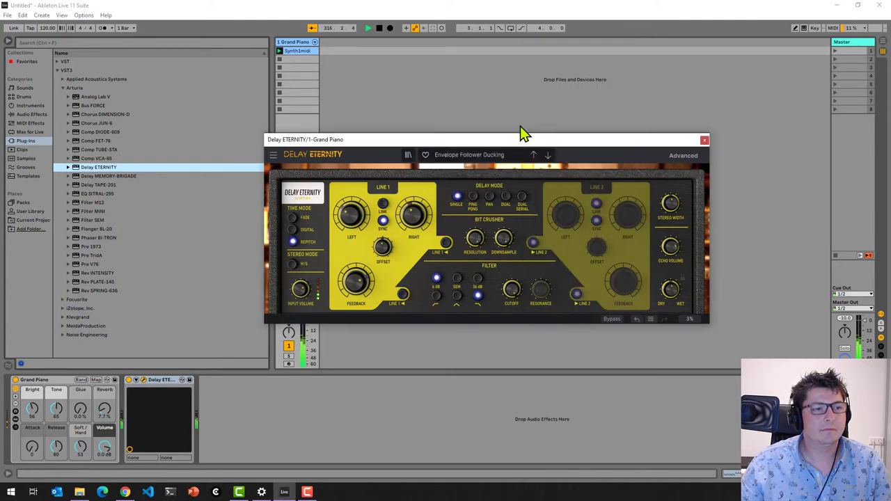
click(478, 164)
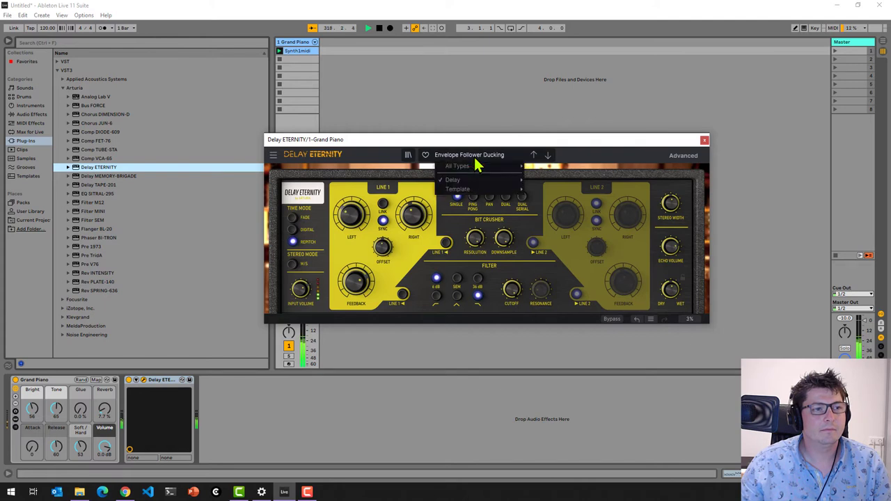
mouse_move(474, 182)
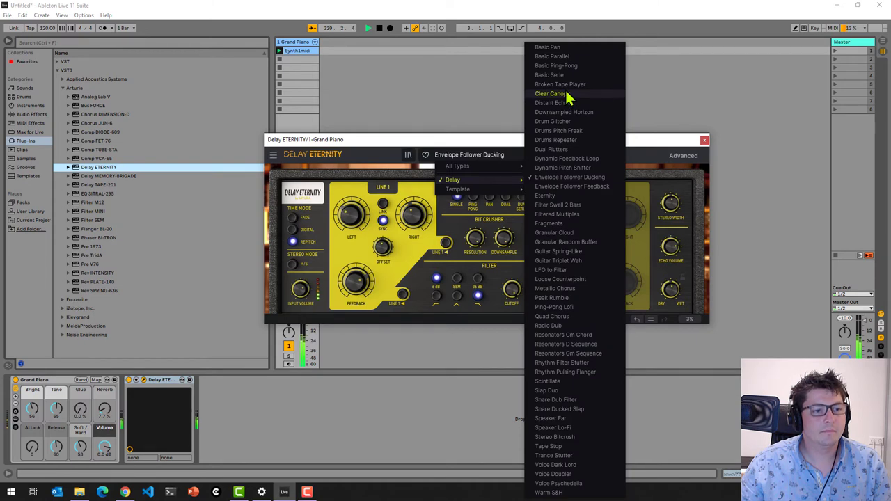
click(557, 325)
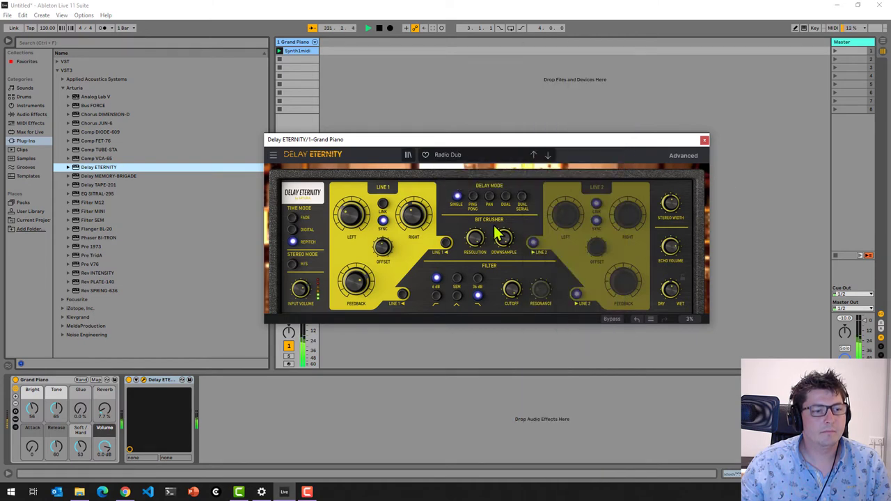
Try Delay ETERNITY's Clear Canopy and Slap Duo presets from the Delay type
click(497, 159)
mouse_move(492, 182)
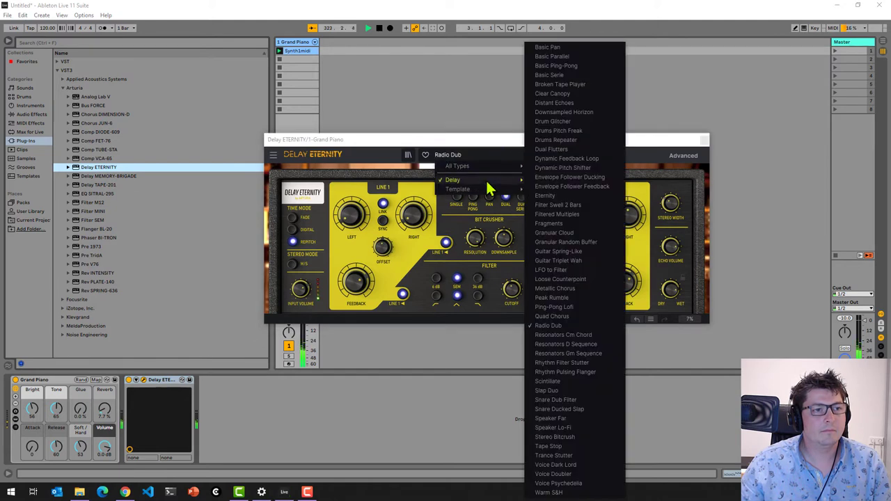
click(569, 95)
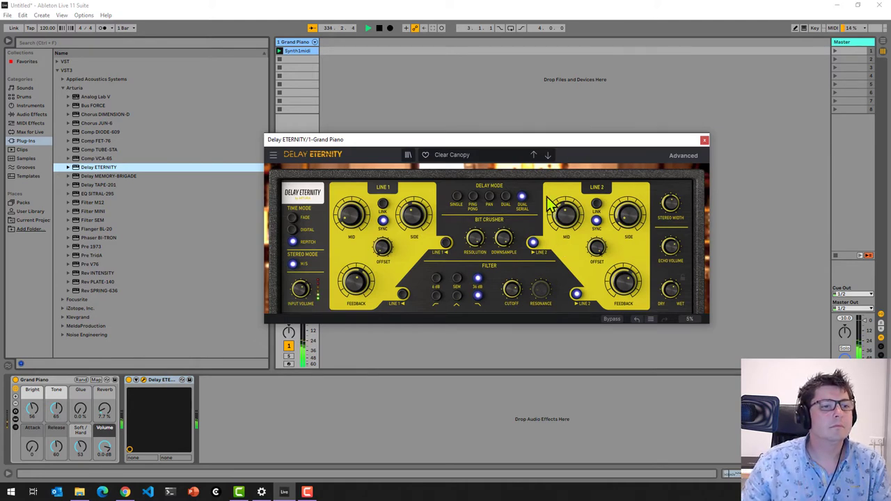
click(520, 160)
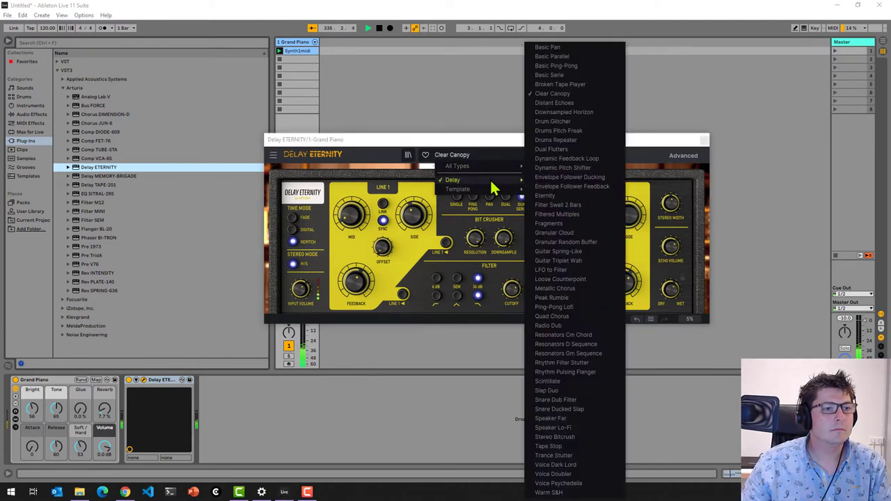
click(557, 392)
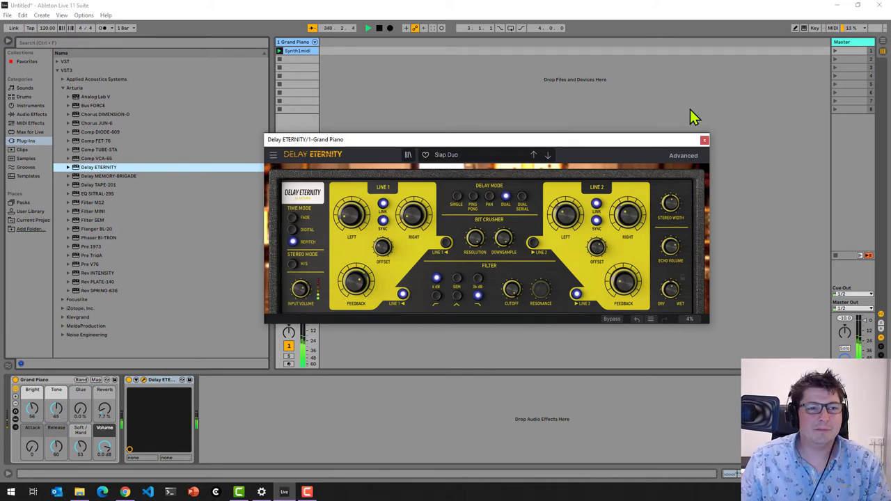
Show Delay ETERNITY's advanced controls and load the Speaker Lo-Fi preset
click(676, 157)
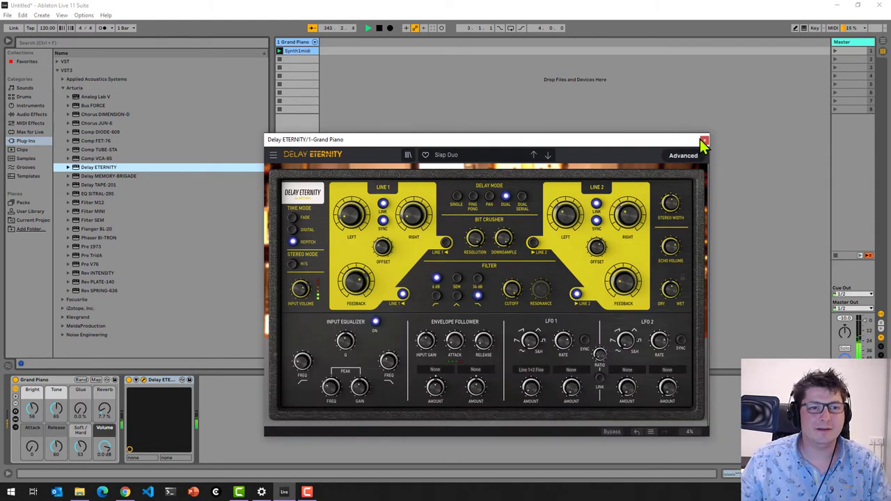
click(497, 156)
mouse_move(492, 183)
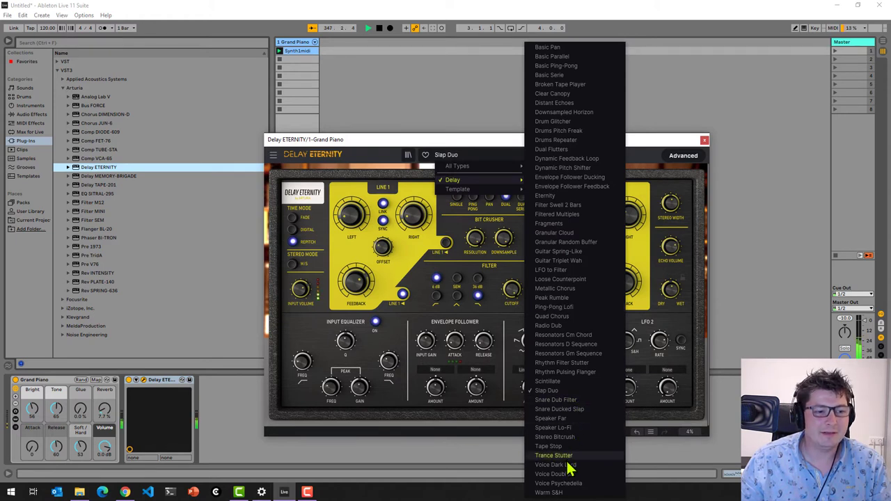
click(575, 428)
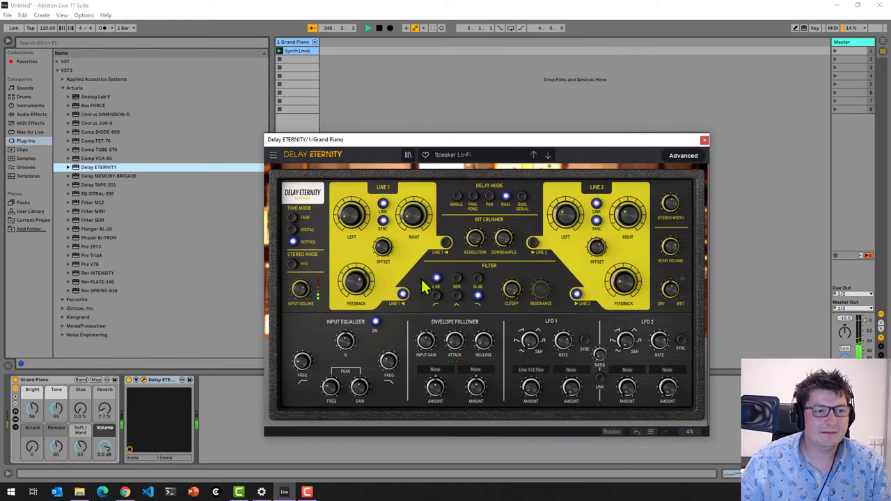
Try Delay ETERNITY's Voice Dark Lord preset and switch to the Fragments preset
click(481, 156)
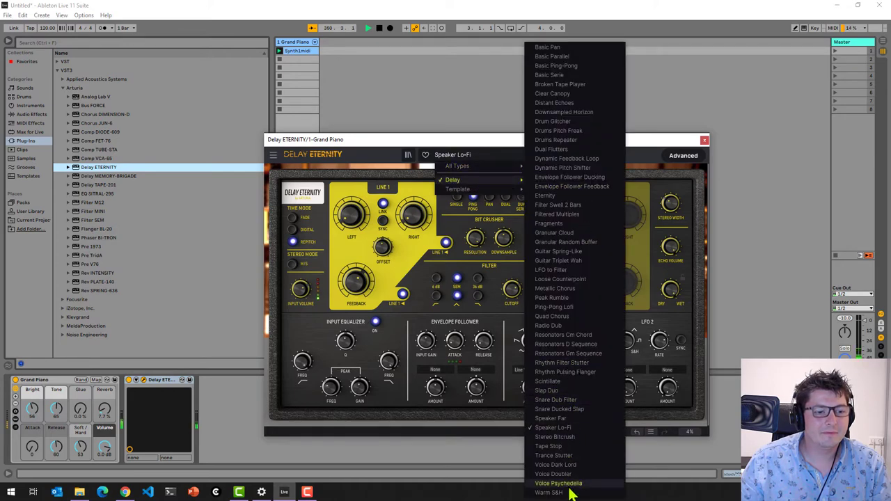
click(565, 465)
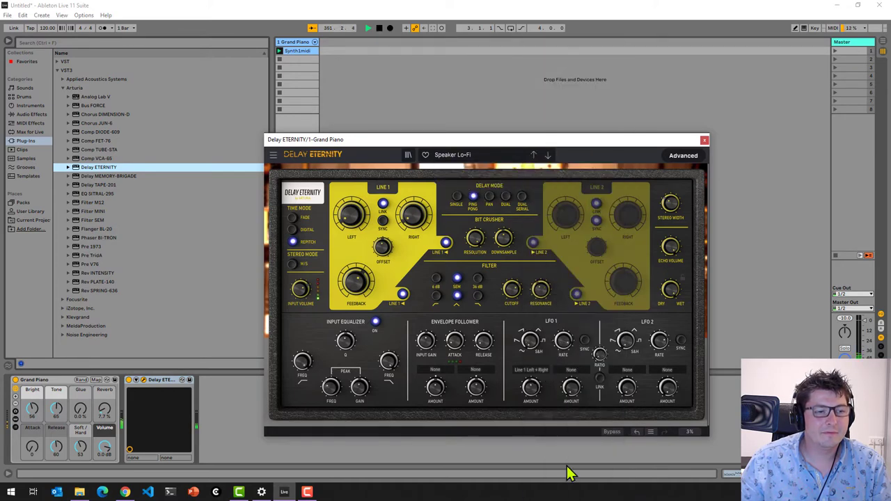
click(482, 159)
mouse_move(490, 185)
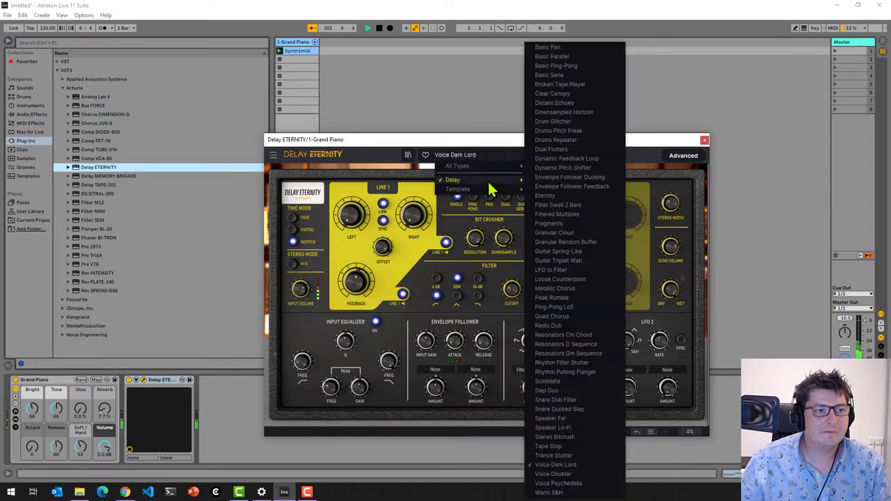
click(557, 224)
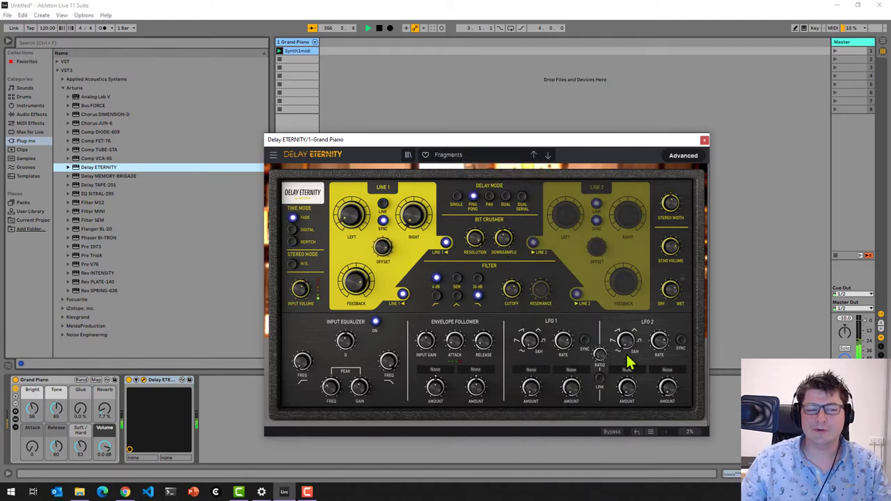
Replace Delay ETERNITY with Delay MEMORY-BRIGADE on the Grand Piano track and bring its plug-in window into clear view
click(705, 140)
right_click(174, 384)
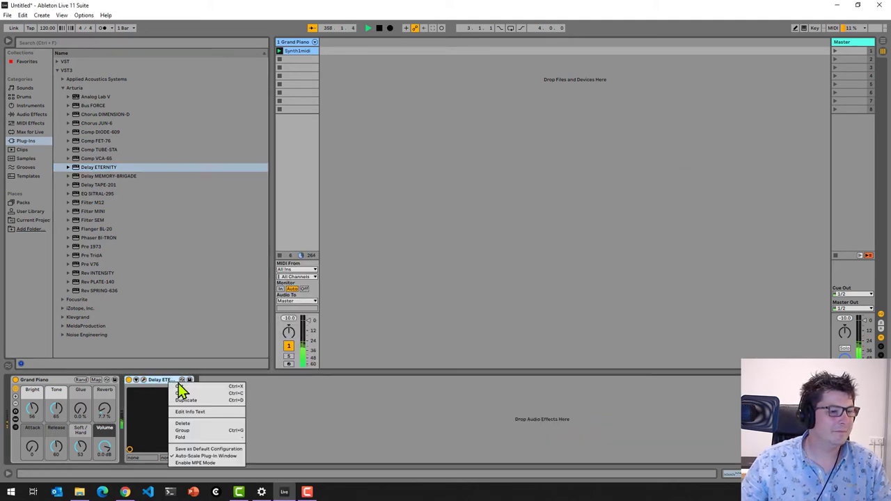
click(208, 423)
drag(123, 176, 571, 299)
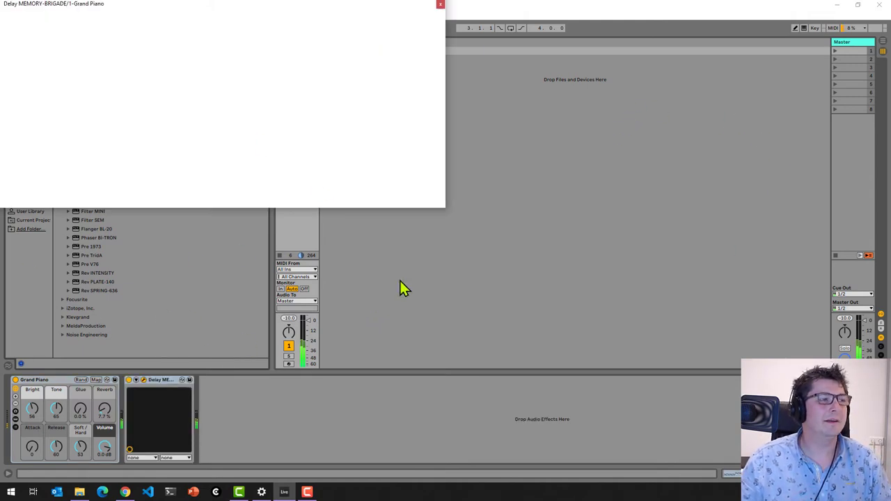
drag(196, 4, 475, 123)
Set up Delay MEMORY-BRIGADE with a longer delay time, Sync on, and a higher input level and feedback
drag(477, 188, 471, 153)
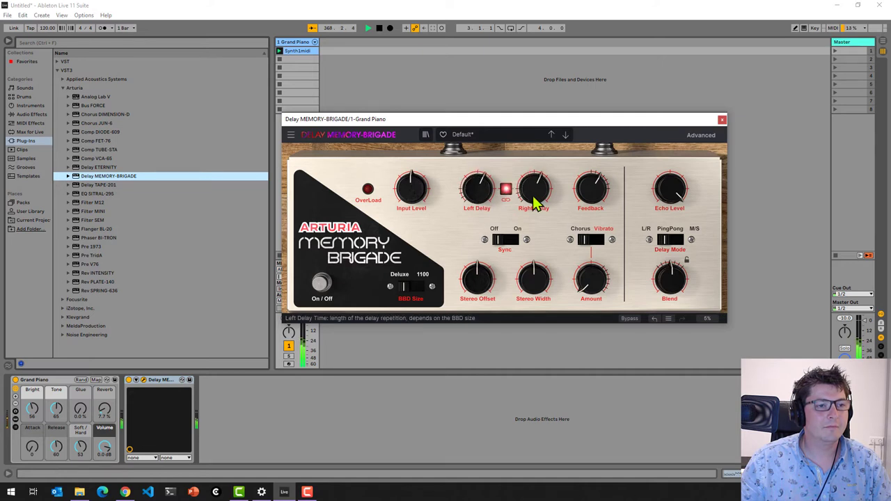
click(508, 240)
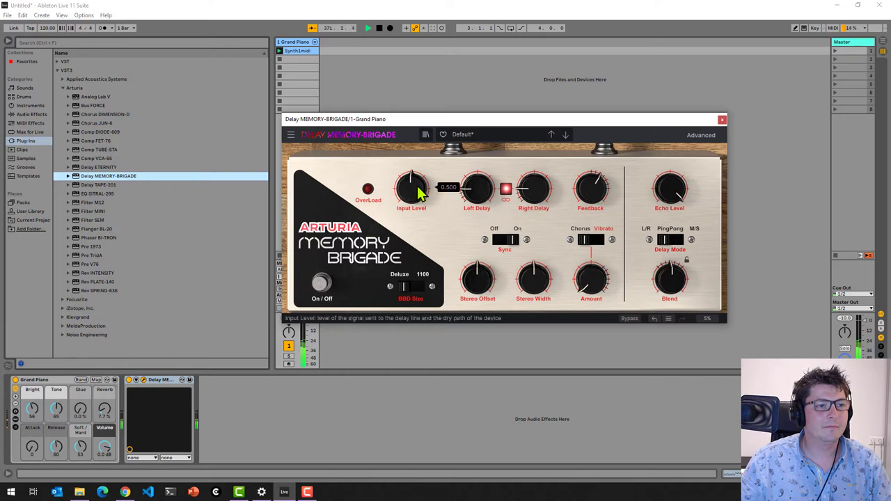
drag(419, 195, 419, 182)
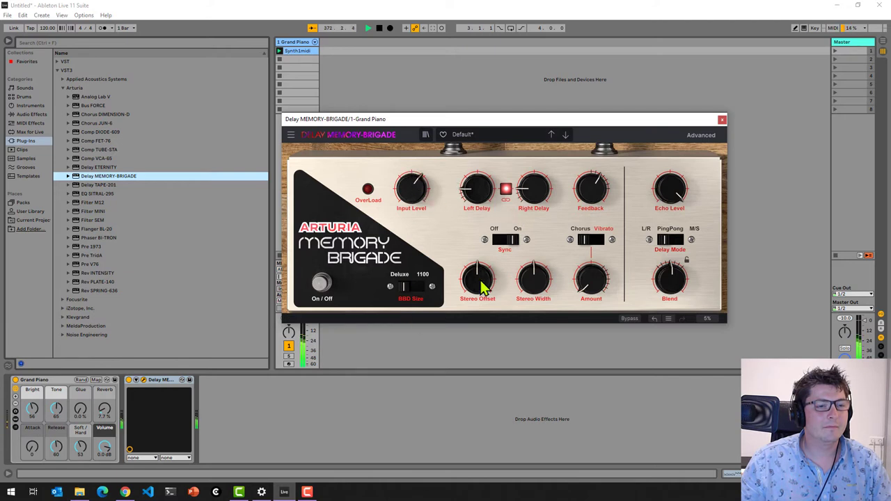
mouse_move(590, 199)
drag(593, 201, 591, 180)
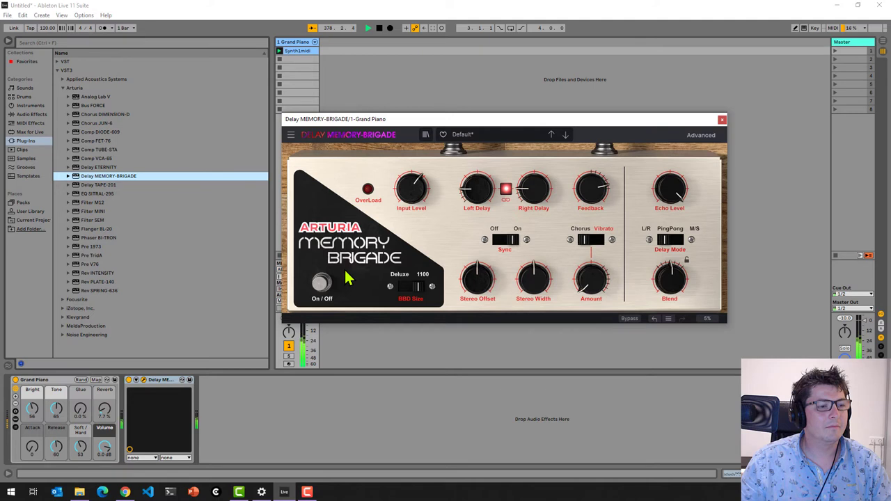
Lower Delay MEMORY-BRIGADE's Stereo Offset and compare the effect with its bypassed sound
mouse_move(475, 282)
click(321, 283)
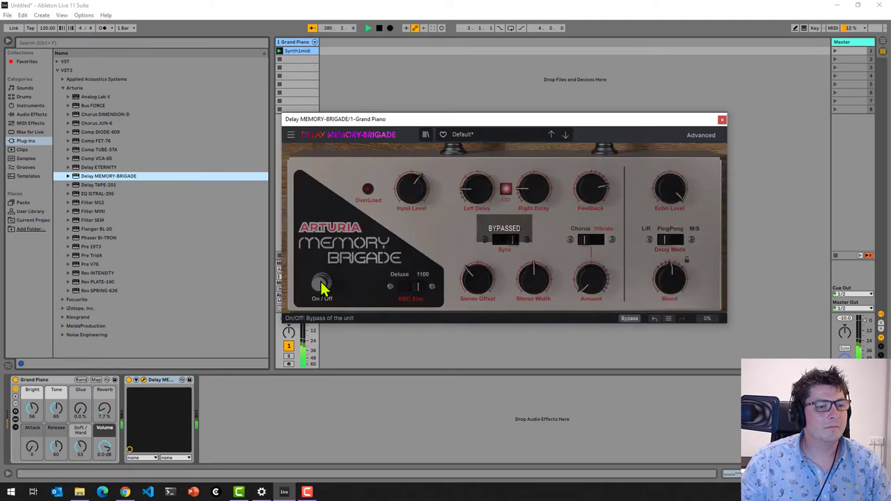
click(321, 283)
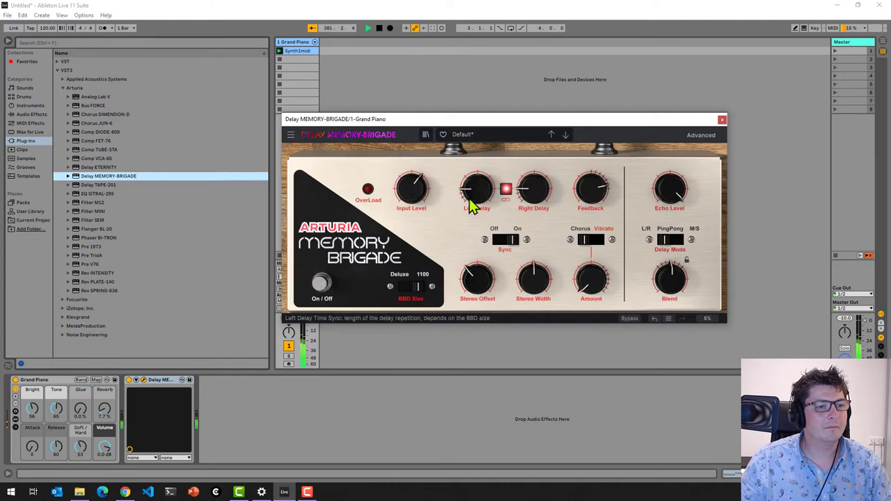
Rebalance Delay MEMORY-BRIGADE with lower input level, feedback and echo level, PingPong delay mode, and higher Blend and chorus Amount
drag(426, 204, 417, 226)
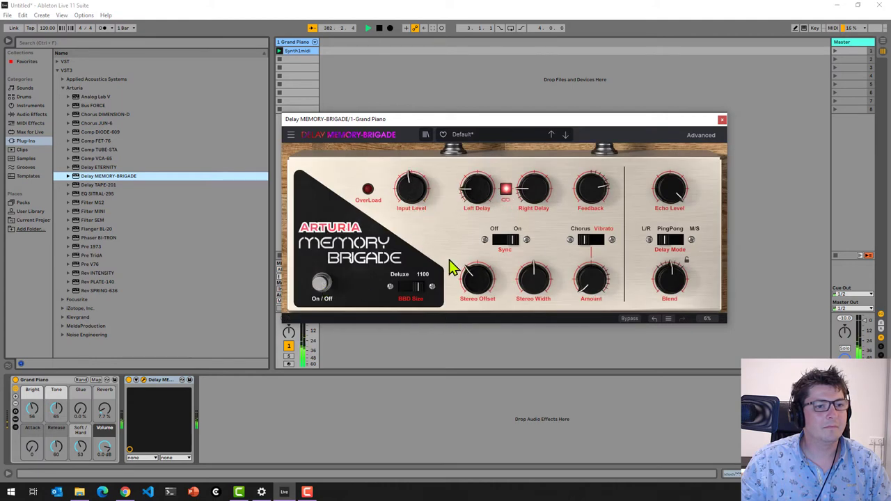
drag(584, 187, 606, 212)
mouse_move(673, 202)
mouse_down()
mouse_move(672, 217)
mouse_move(674, 196)
mouse_up()
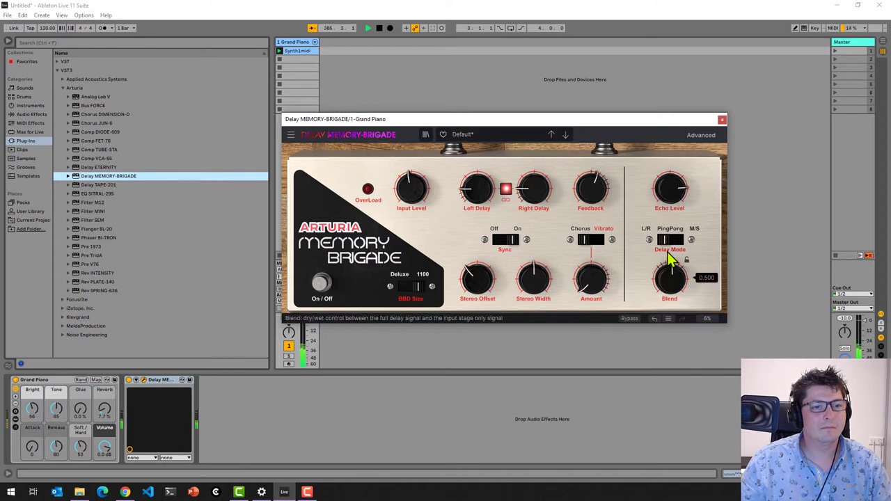
drag(671, 283, 670, 278)
drag(592, 279, 585, 305)
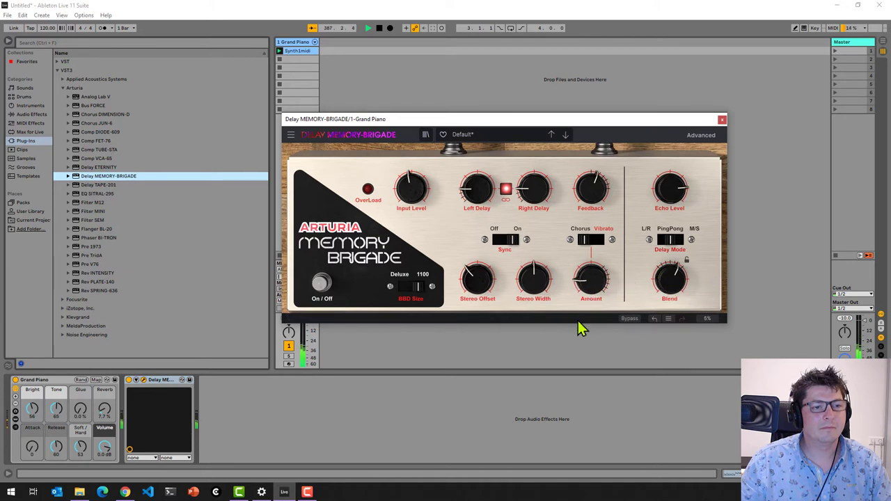
Compare Delay MEMORY-BRIGADE with its bypassed sound and show its advanced controls
click(321, 283)
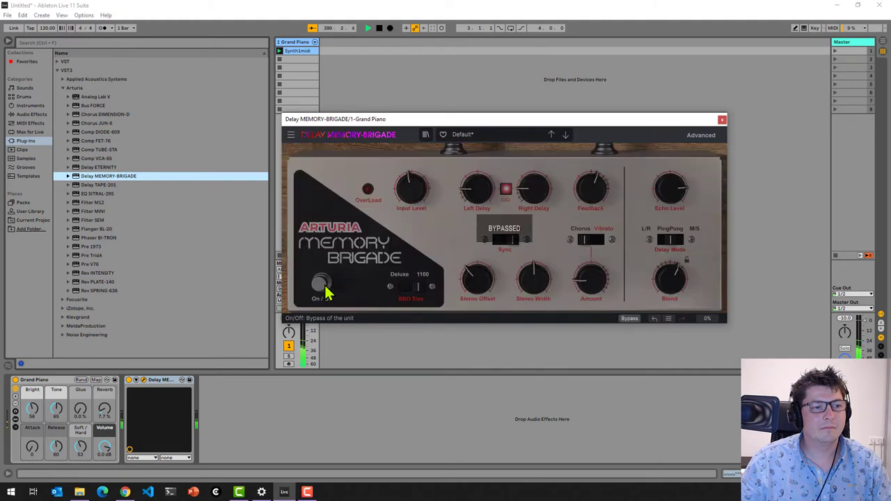
click(323, 284)
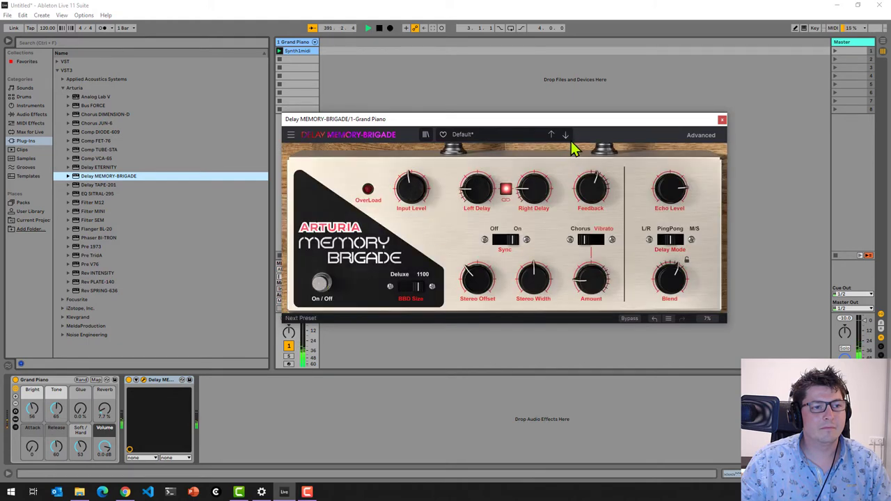
click(701, 135)
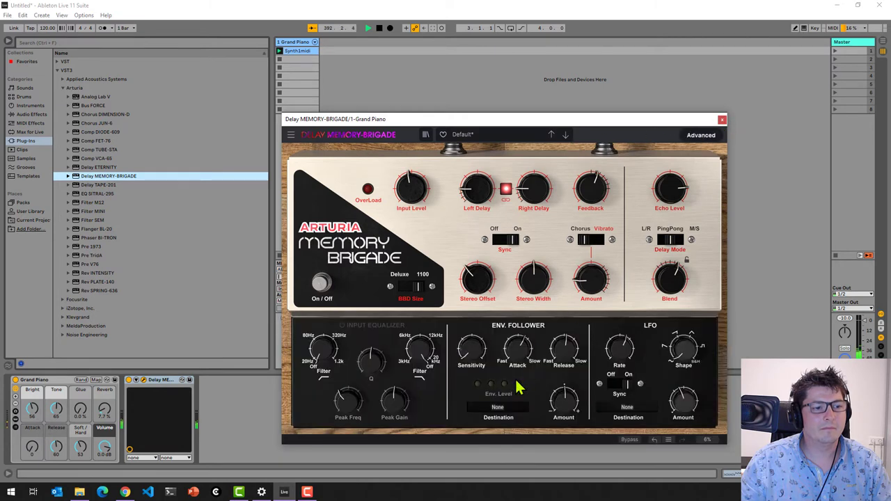
Replace Delay MEMORY-BRIGADE with Delay TAPE-201 on the Grand Piano track and bring its plug-in window into clear view
click(721, 121)
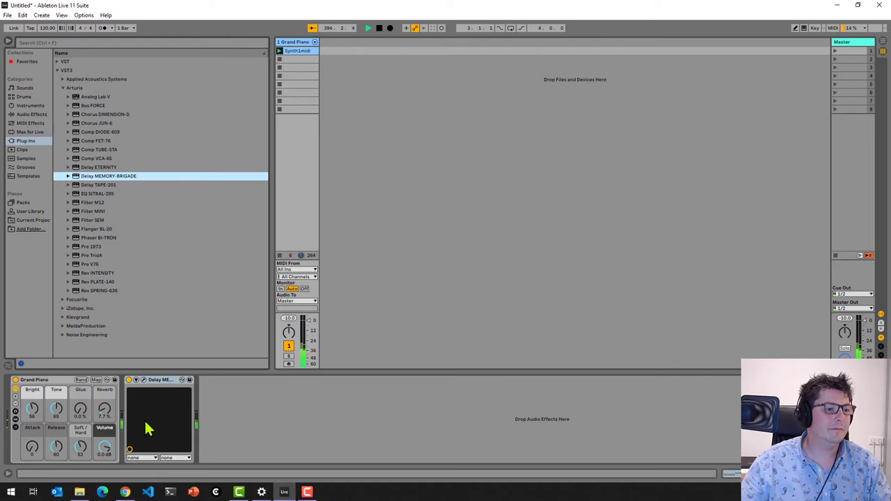
right_click(154, 383)
click(179, 422)
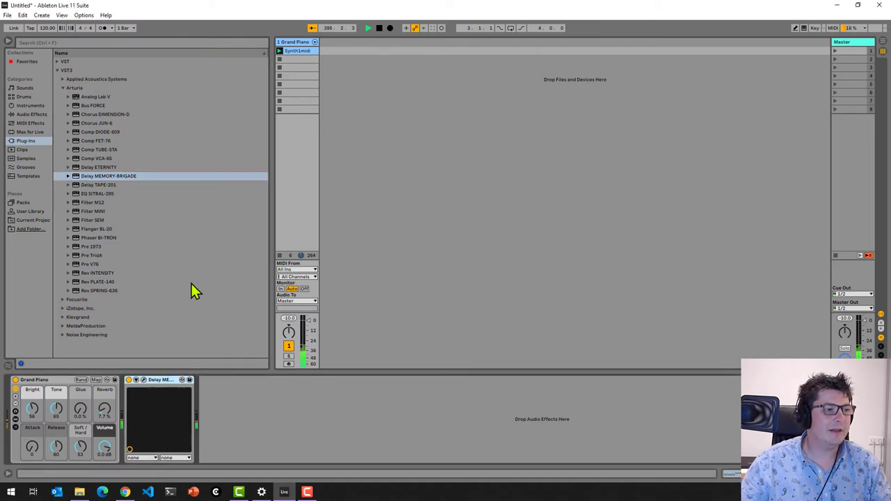
drag(115, 184, 376, 169)
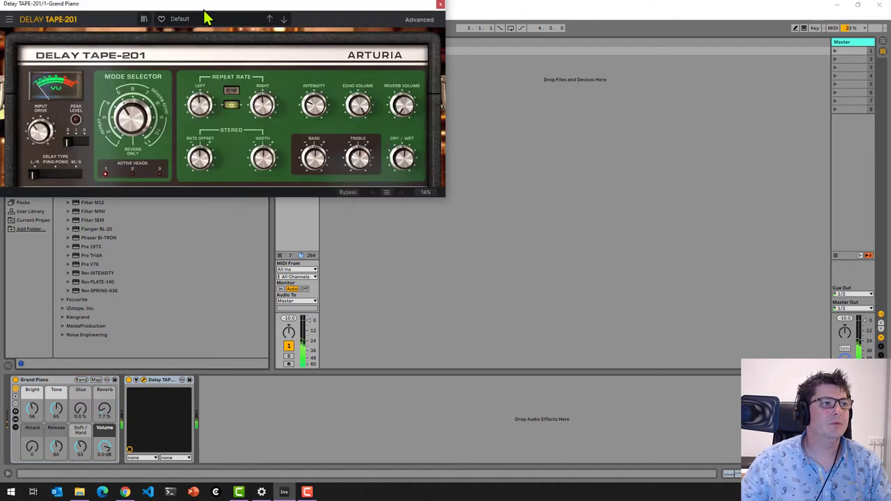
drag(198, 9, 492, 96)
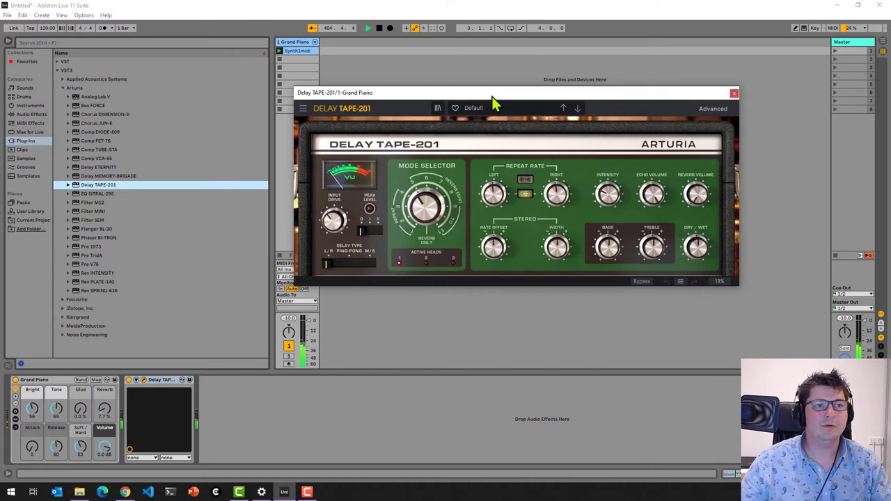
Show Delay TAPE-201's advanced controls, activate all three heads in Ping-Pong mode, sync the repeat rate and raise the stereo rate offset
click(717, 108)
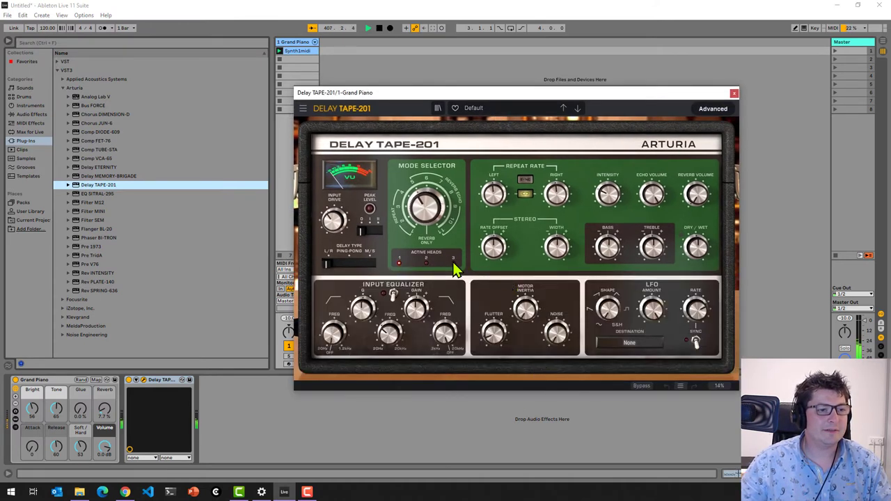
mouse_move(430, 214)
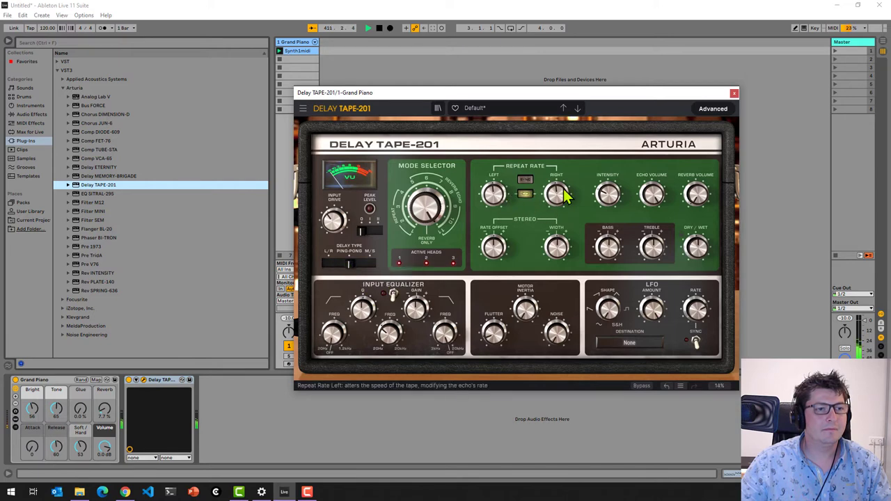
click(525, 180)
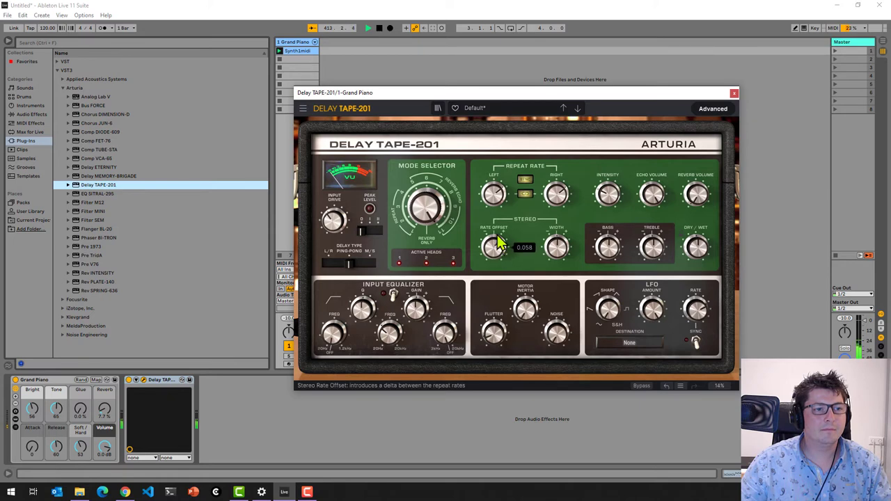
drag(498, 242, 498, 224)
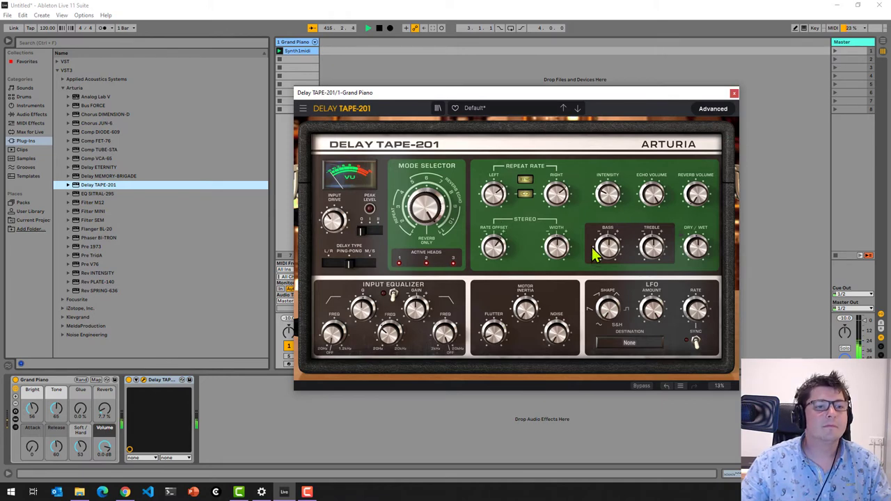
Adjust Delay TAPE-201's treble and noise, and compare the effect with its bypassed sound
mouse_move(653, 256)
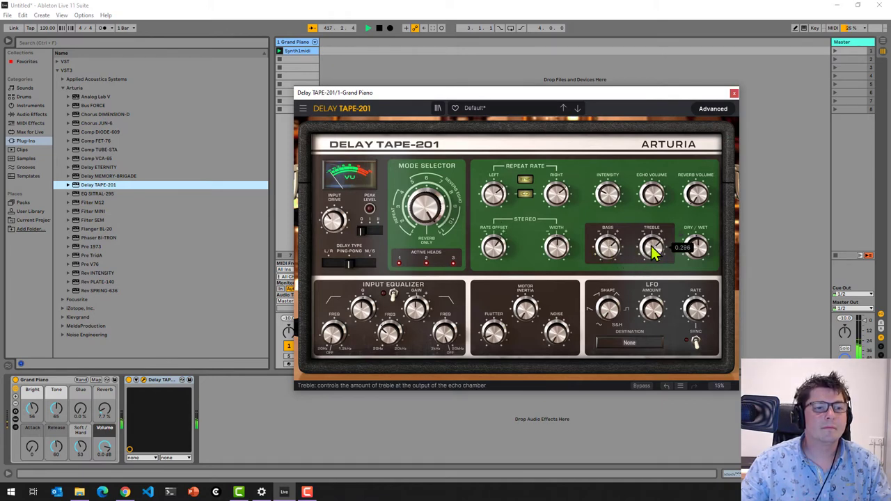
mouse_move(500, 338)
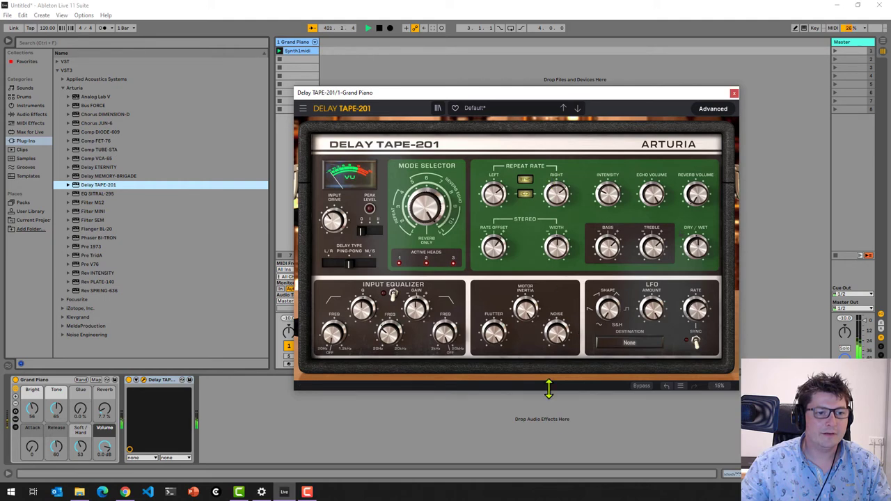
drag(563, 334, 557, 367)
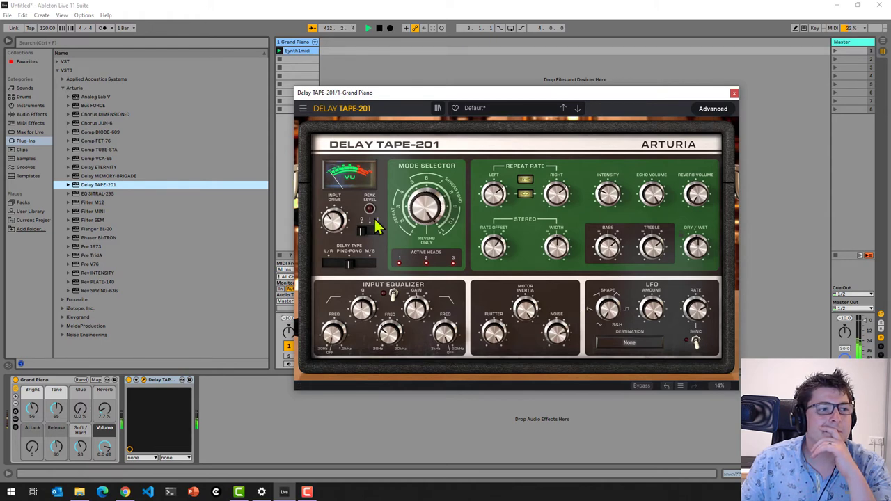
click(644, 386)
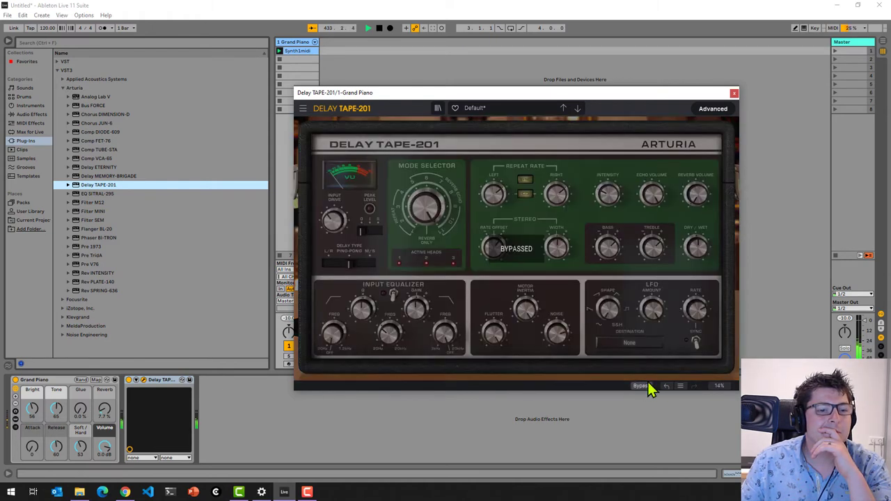
click(645, 385)
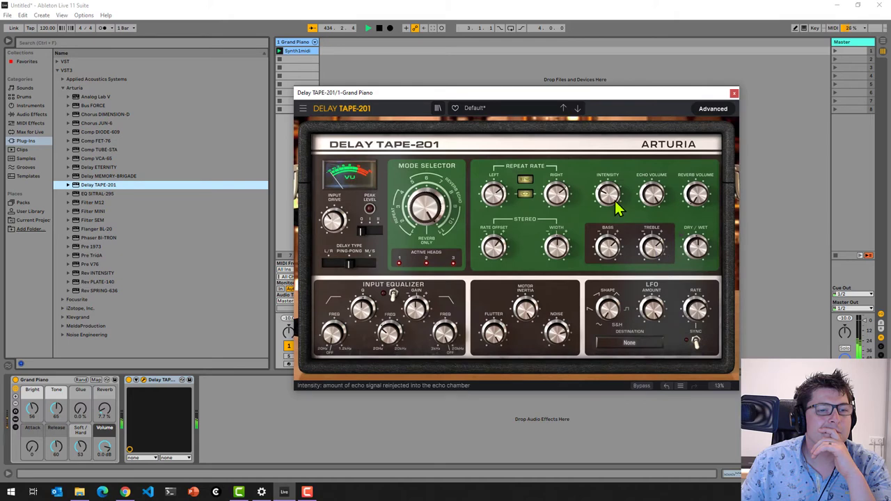
Replace Delay TAPE-201 with EQ SITRAL-295 on the Grand Piano track
click(734, 93)
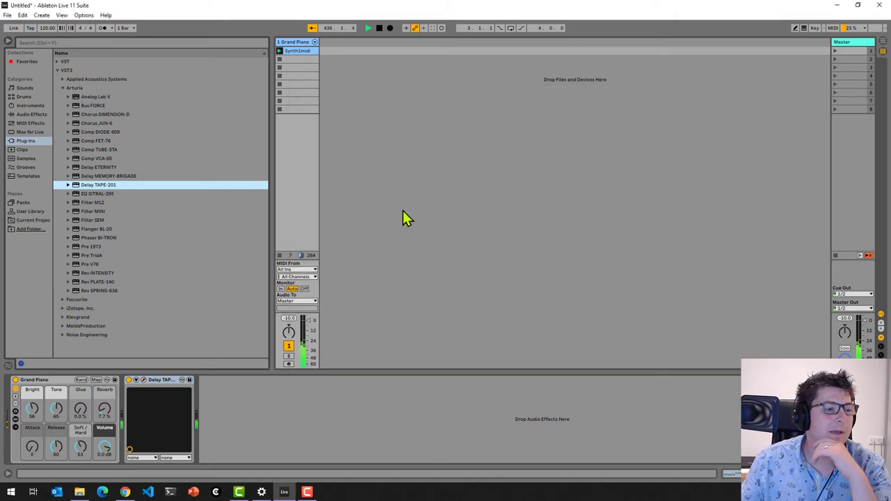
right_click(163, 381)
key(Escape)
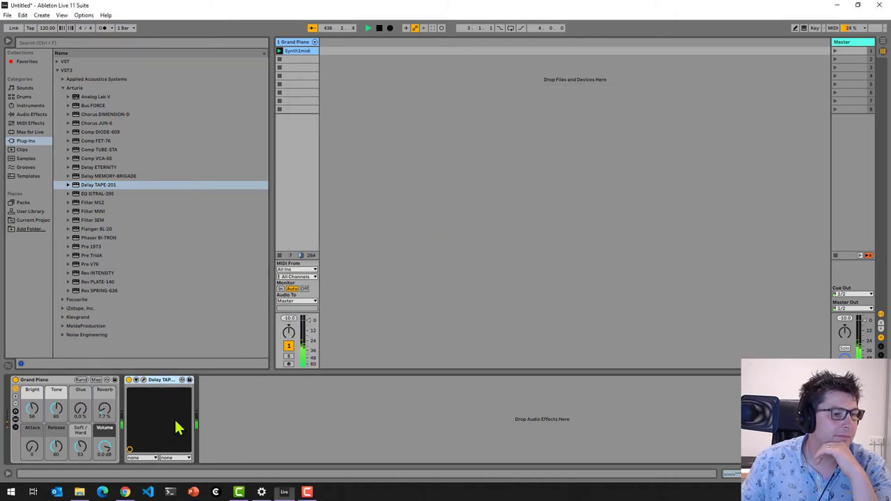
right_click(154, 382)
click(166, 421)
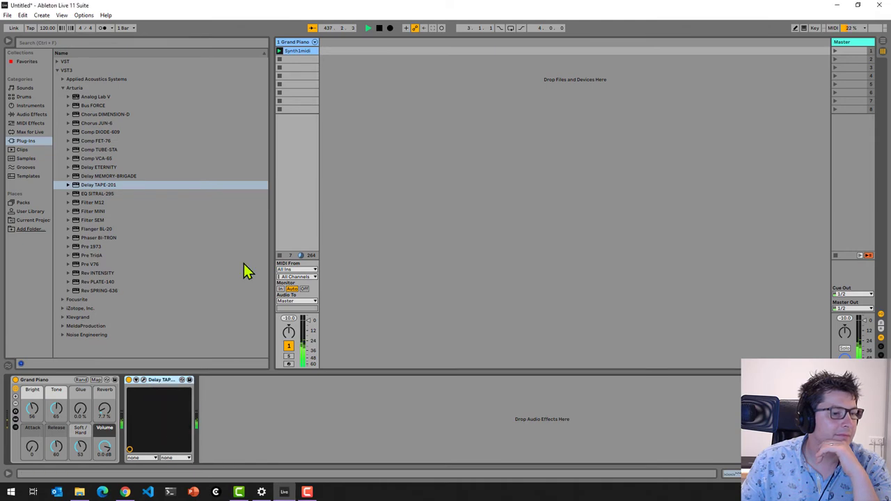
drag(92, 193, 283, 160)
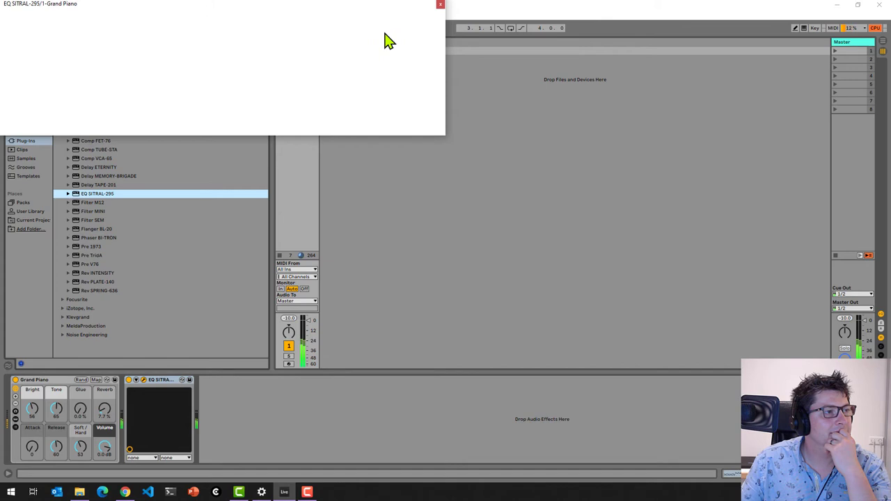
Show the visualizer of EQ SITRAL-295 and bring its plug-in window into clear view over the session
click(411, 19)
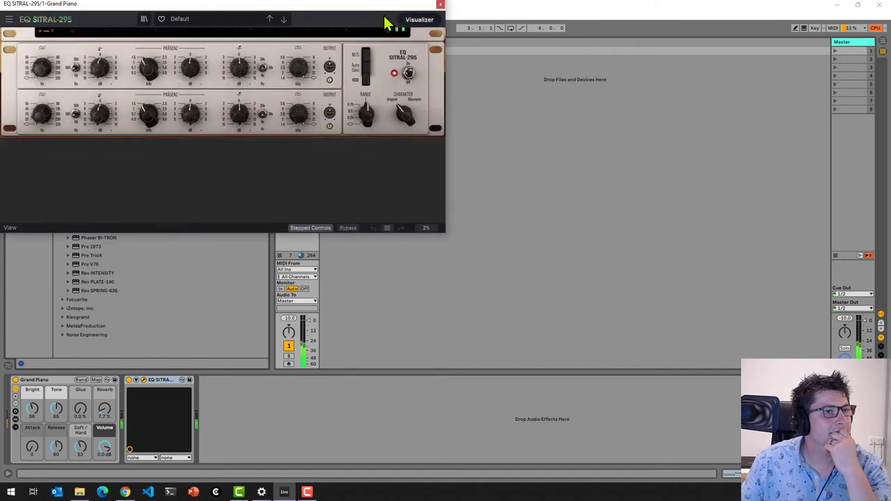
drag(330, 21, 578, 150)
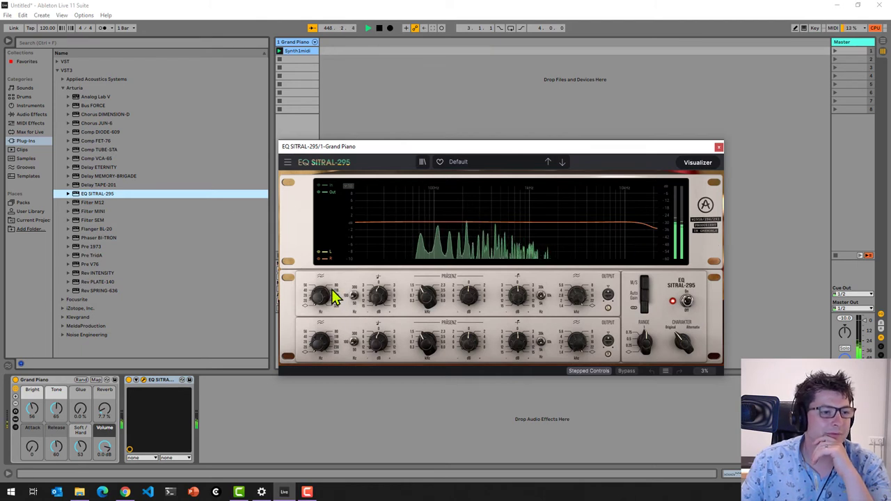
Try a low shelf boost on channel 1 of EQ SITRAL-295, and narrow the sound with the high-pass and low-pass filters
mouse_move(320, 298)
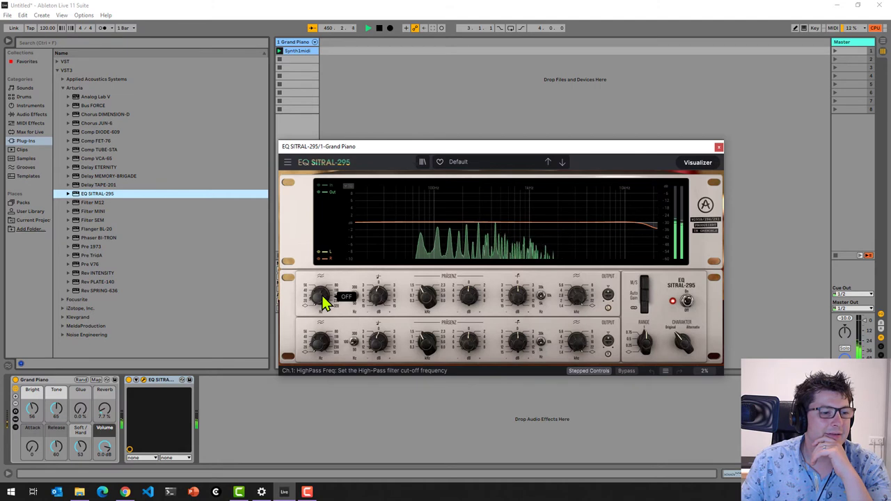
click(387, 301)
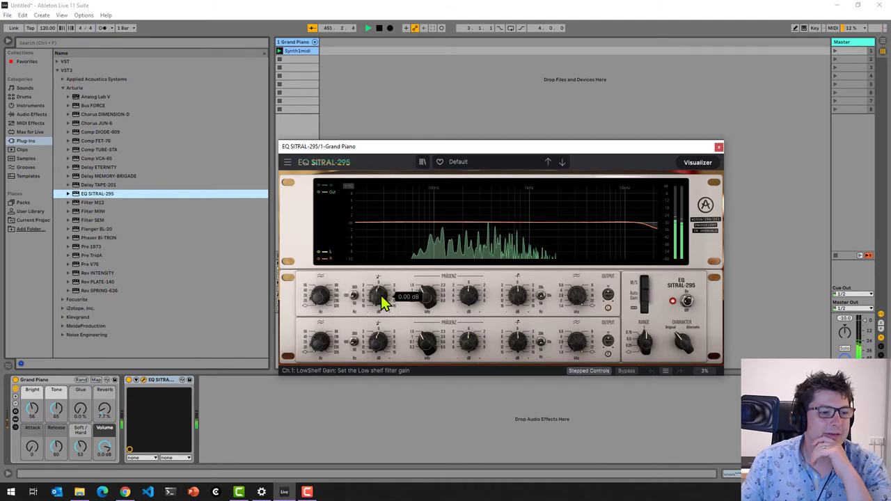
drag(378, 296, 378, 298)
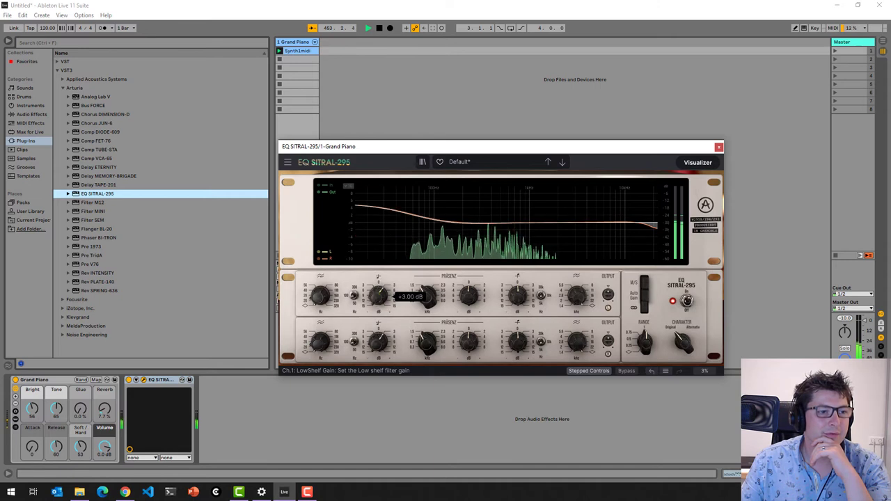
drag(322, 296, 324, 247)
drag(577, 296, 577, 295)
mouse_move(521, 298)
drag(519, 324, 511, 369)
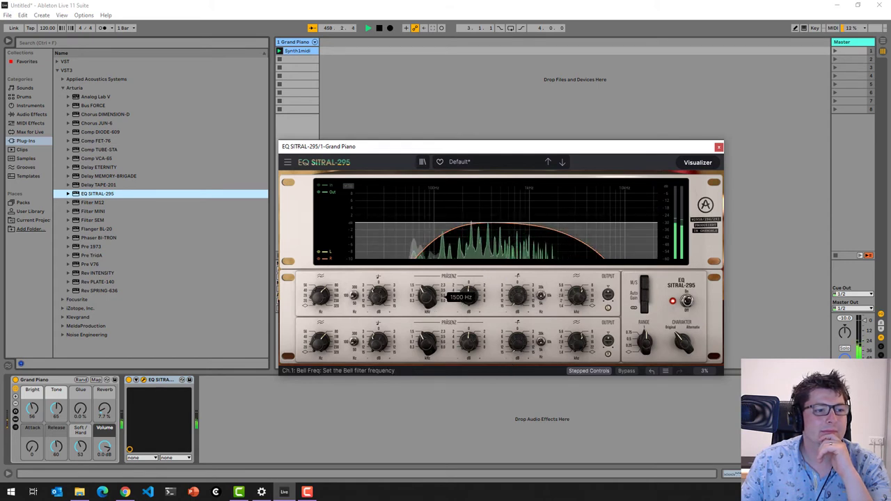
Boost EQ SITRAL-295's bell filter and shift its frequency, and compare the equalized sound with the EQ switched off
drag(468, 312, 475, 227)
mouse_move(433, 300)
mouse_down()
mouse_move(427, 325)
mouse_move(428, 303)
mouse_up()
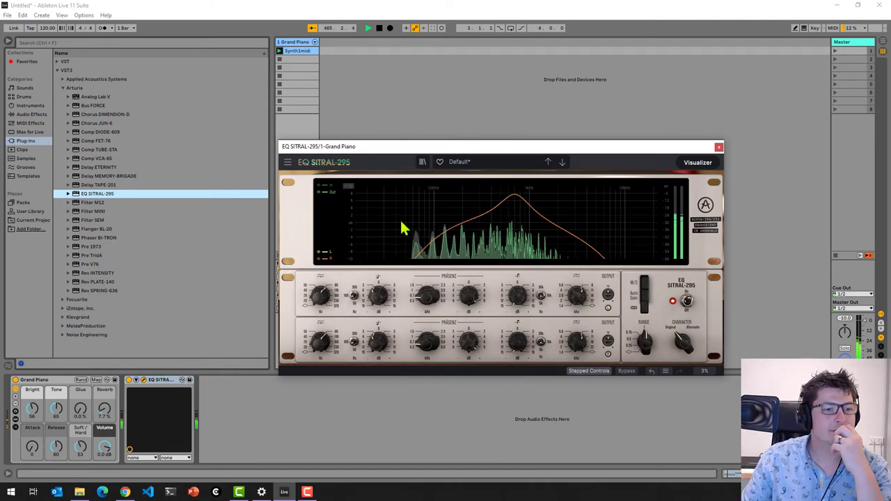
drag(422, 357, 427, 300)
drag(477, 342, 472, 369)
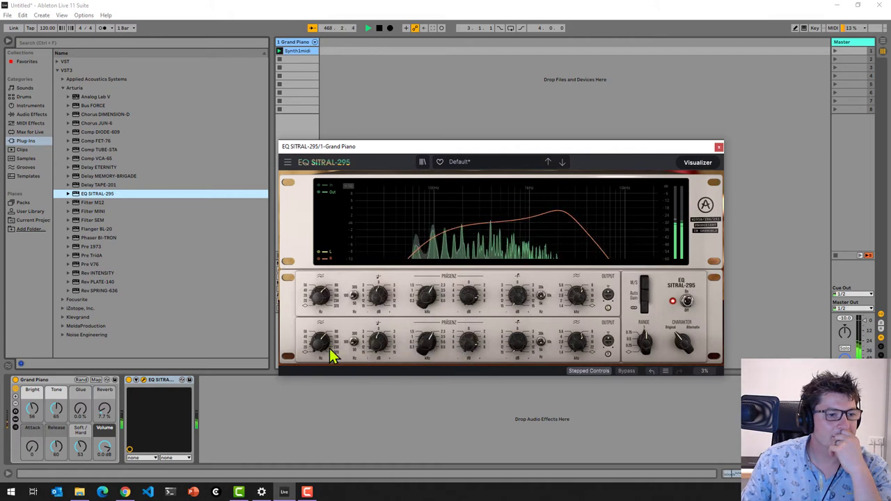
drag(314, 342, 314, 352)
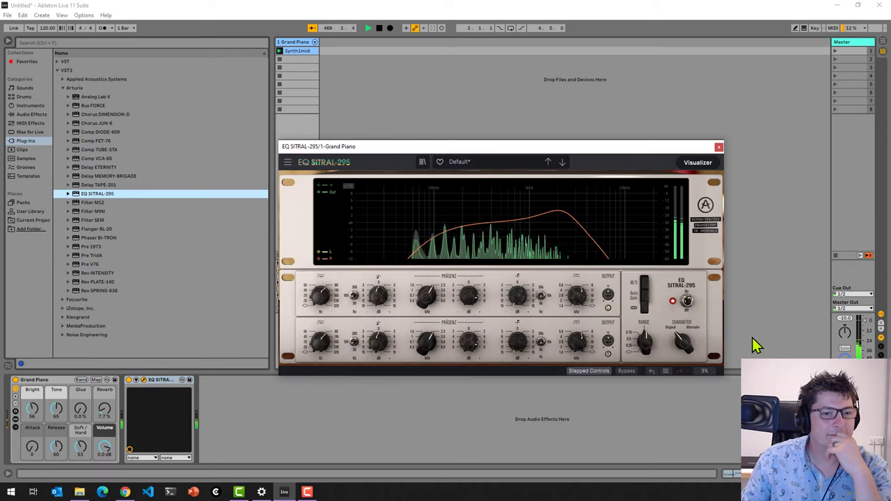
click(687, 302)
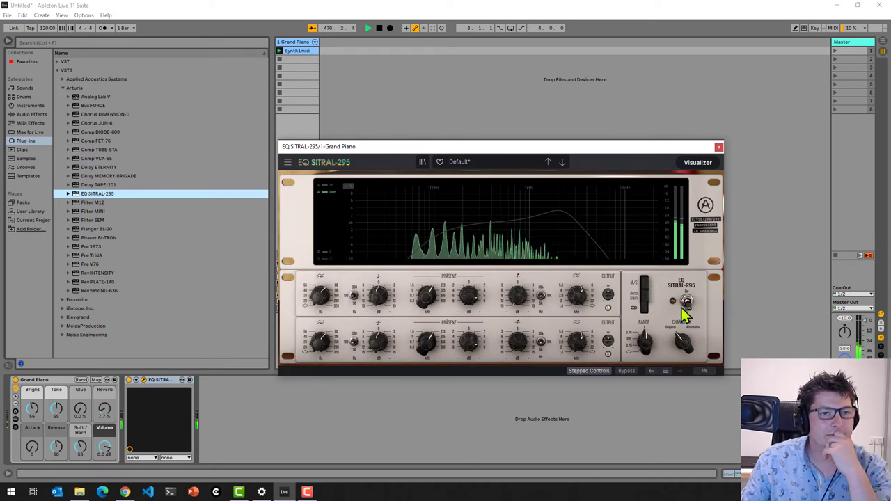
click(687, 302)
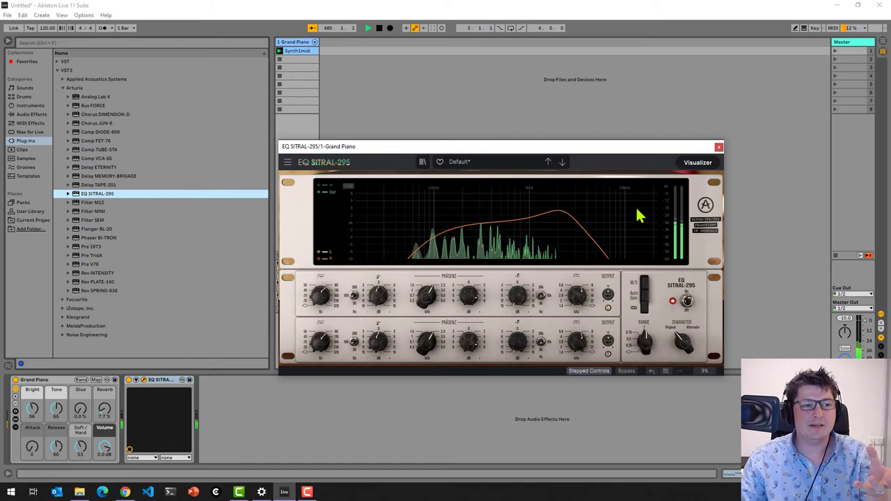
Replace EQ SITRAL-295 with Filter M12 on the Grand Piano track and bring its plug-in window into clear view
click(718, 147)
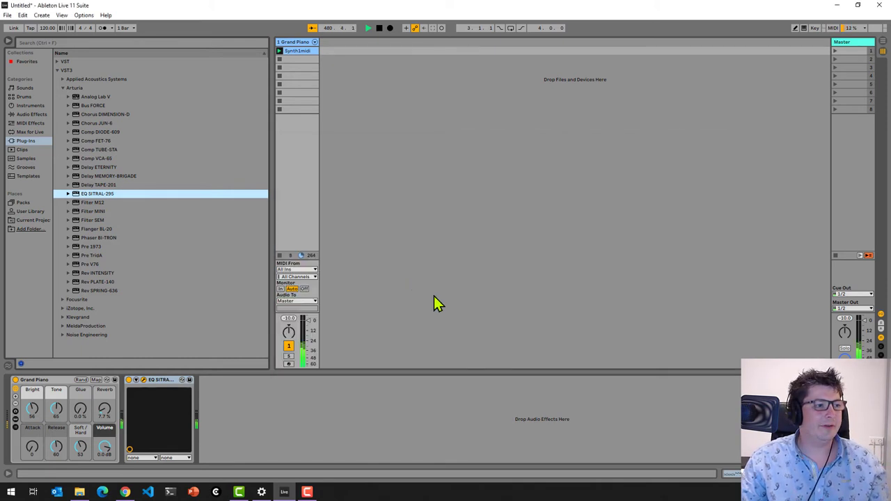
right_click(173, 384)
click(207, 424)
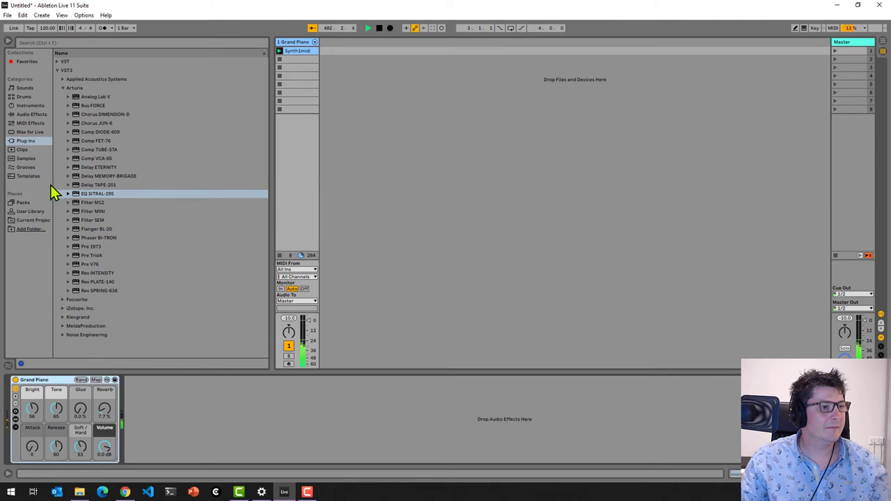
drag(86, 203, 337, 189)
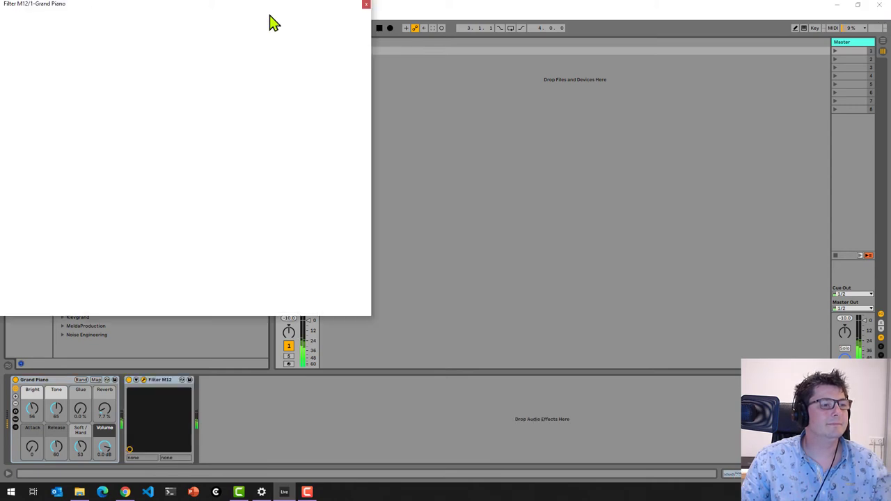
drag(185, 6, 516, 53)
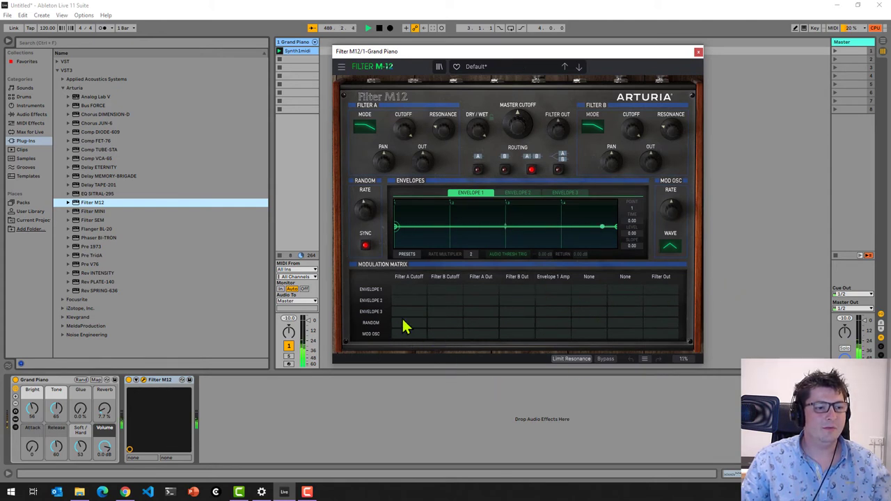
In Filter M12's modulation matrix, set Random to 0.376 for Filter A Cutoff and give the other seven destinations small positive or negative amounts
drag(409, 322, 416, 277)
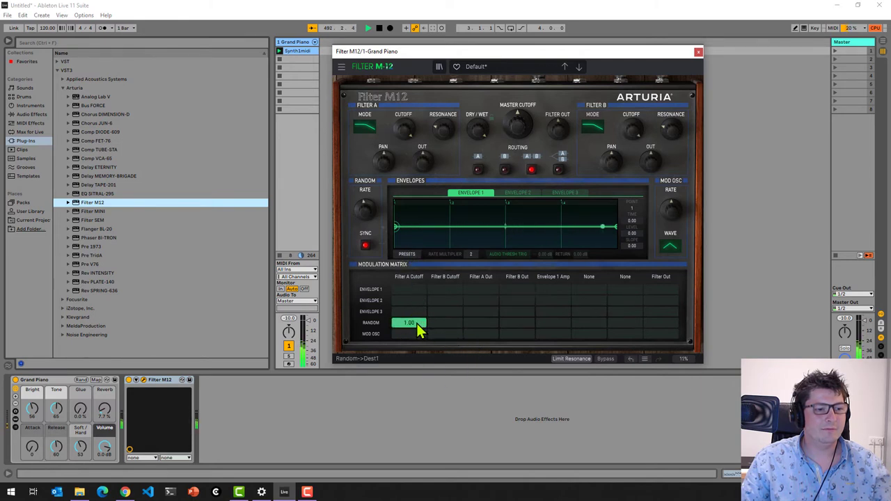
drag(408, 323, 408, 364)
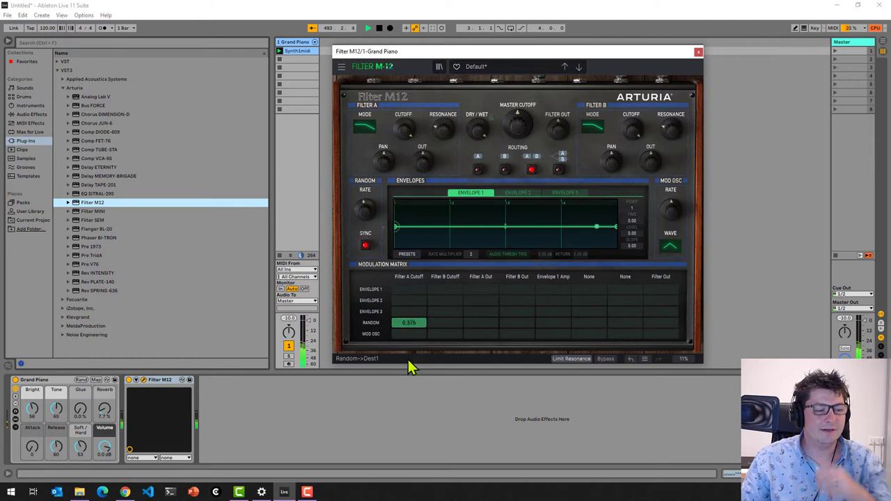
drag(445, 323, 662, 322)
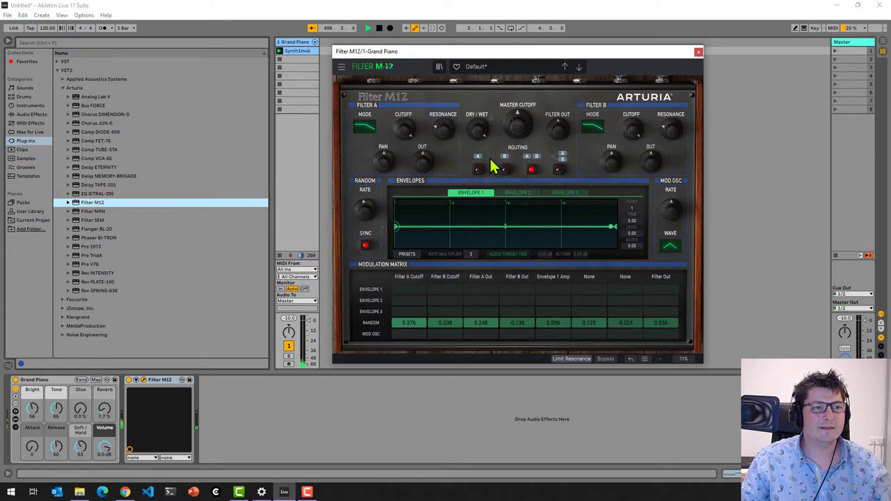
Audition Filter M12's S&H Meets FM and Fat Puncher presets, and load the Trance Gate modulation preset
click(493, 68)
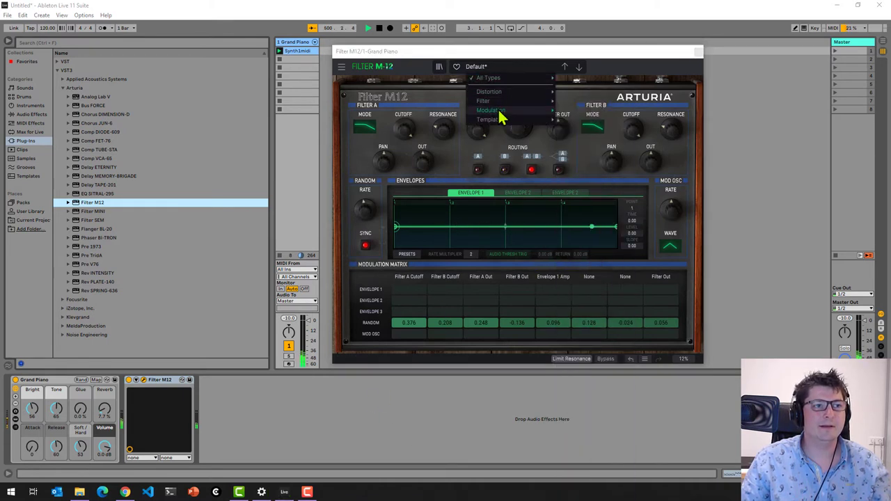
mouse_move(497, 111)
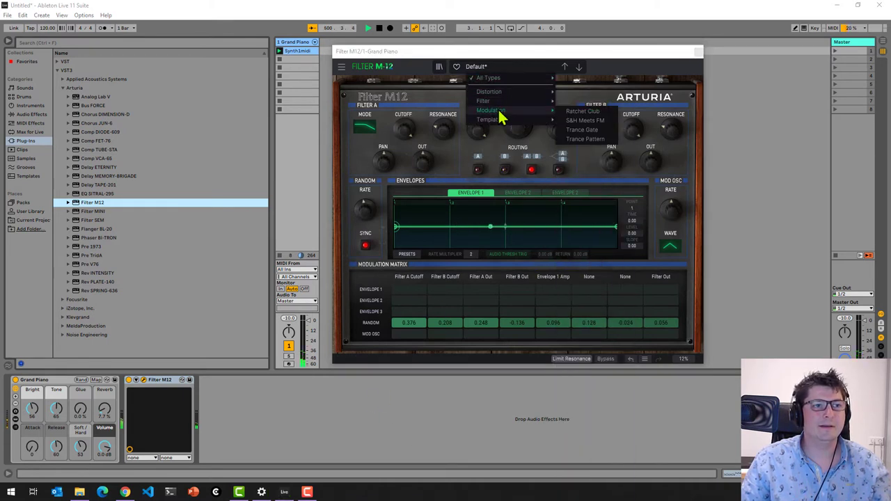
click(585, 120)
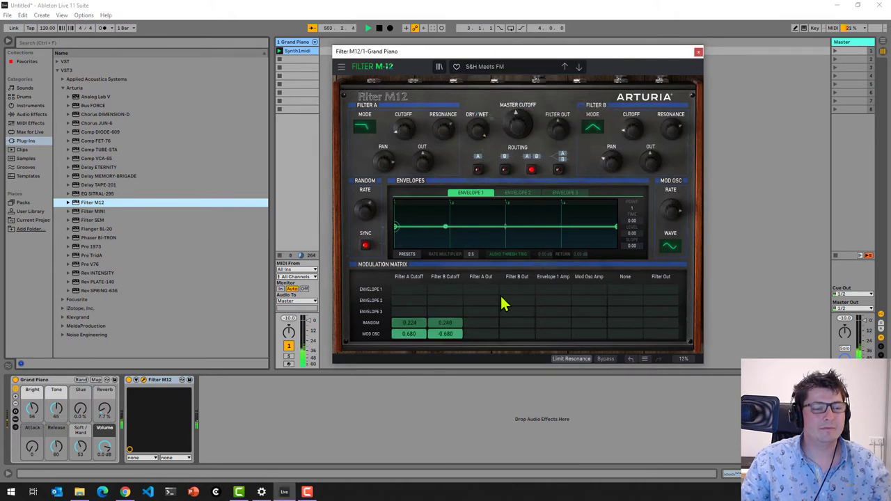
click(515, 71)
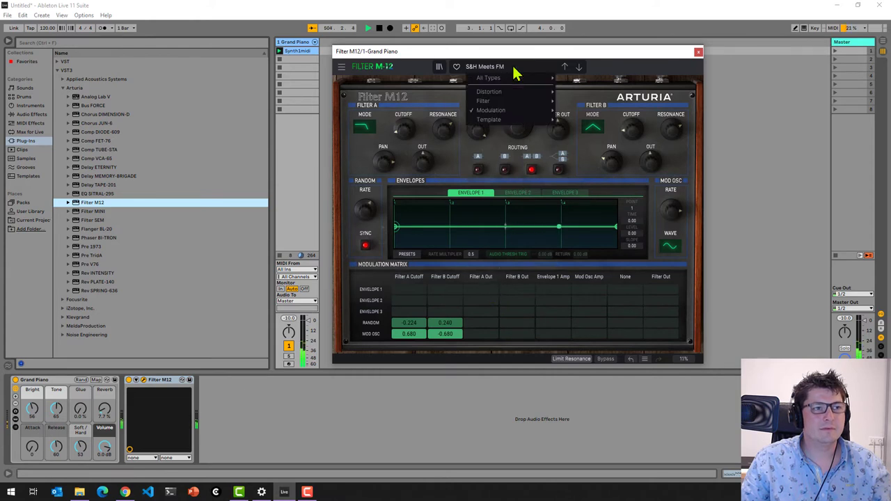
mouse_move(508, 99)
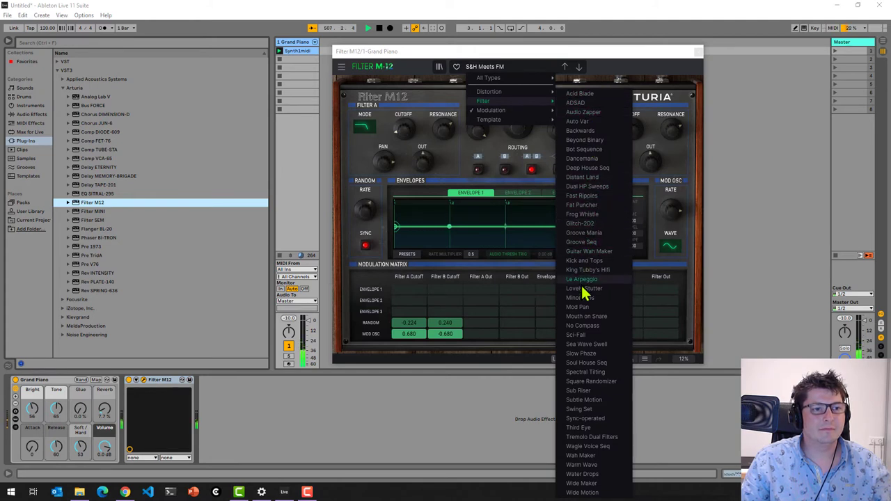
click(590, 206)
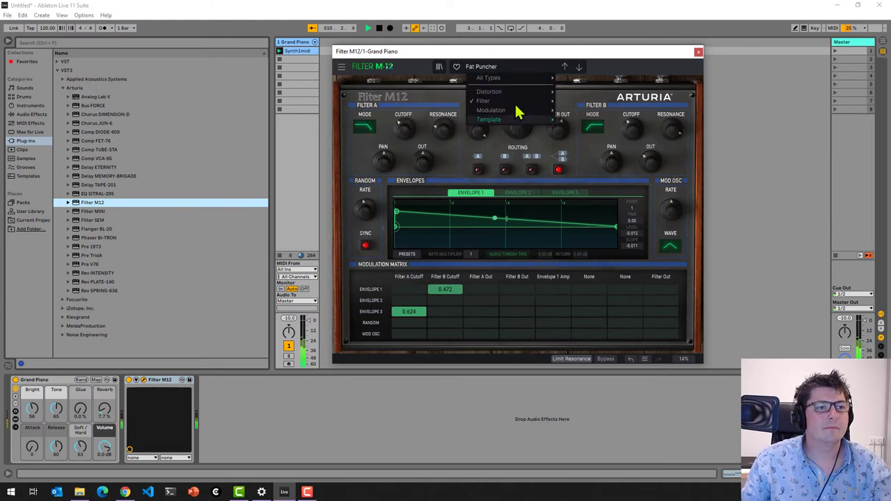
mouse_move(514, 111)
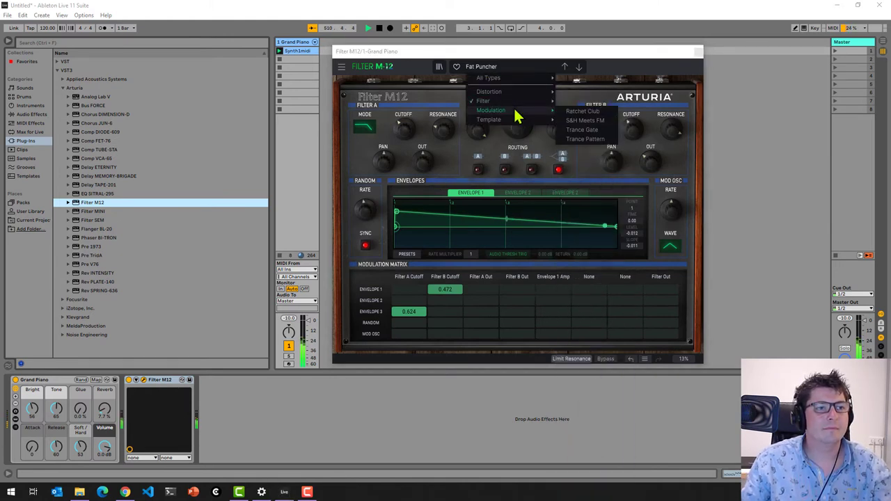
click(580, 130)
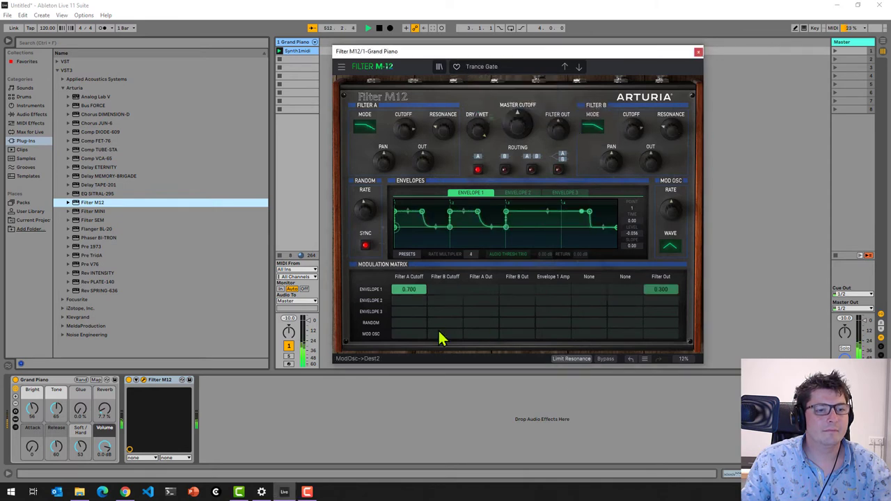
View Trance Gate's Envelopes 2 and 3, and reshape Envelope 1 by shortening its plateaus and altering its decay slopes
click(518, 193)
click(564, 194)
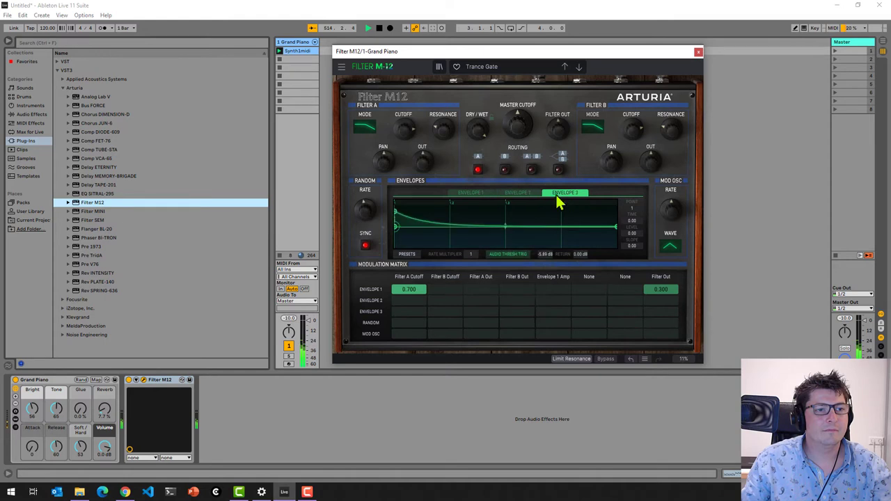
click(471, 196)
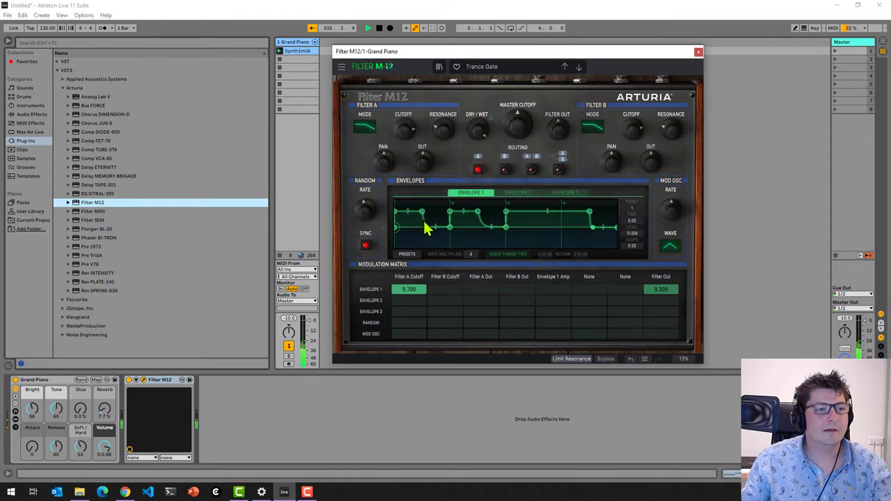
drag(423, 212, 408, 214)
drag(478, 219, 463, 214)
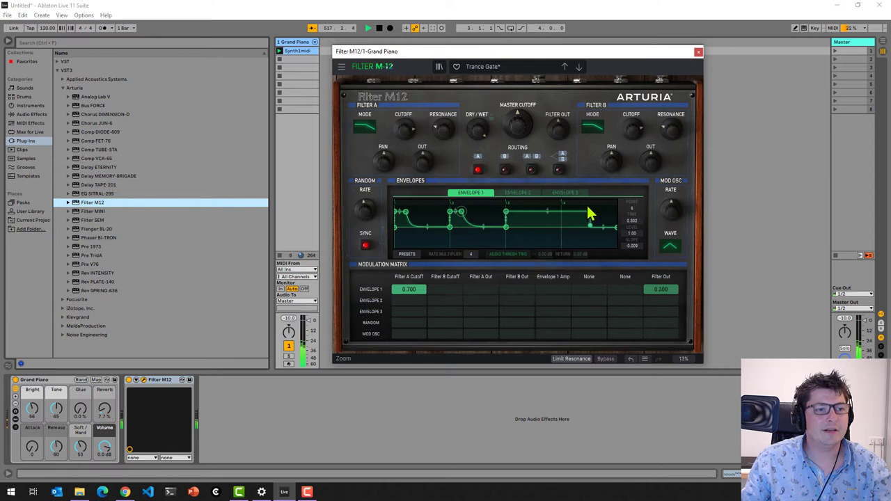
drag(589, 215, 525, 228)
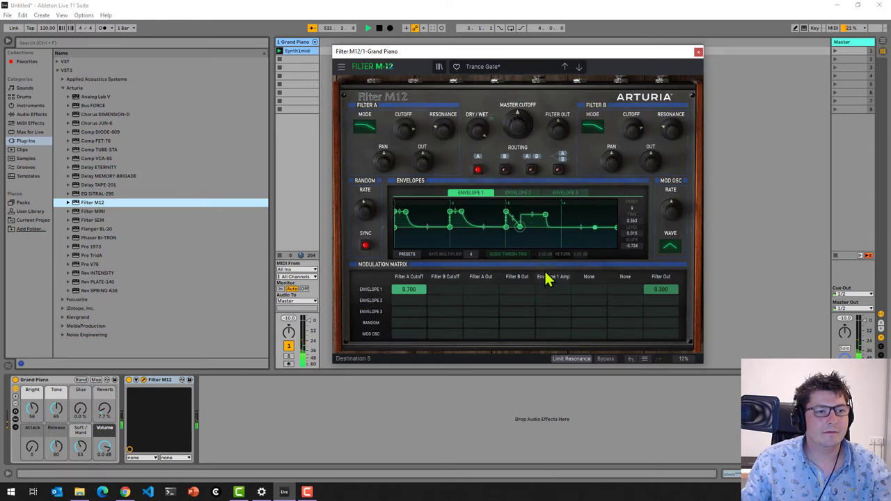
drag(469, 229, 459, 209)
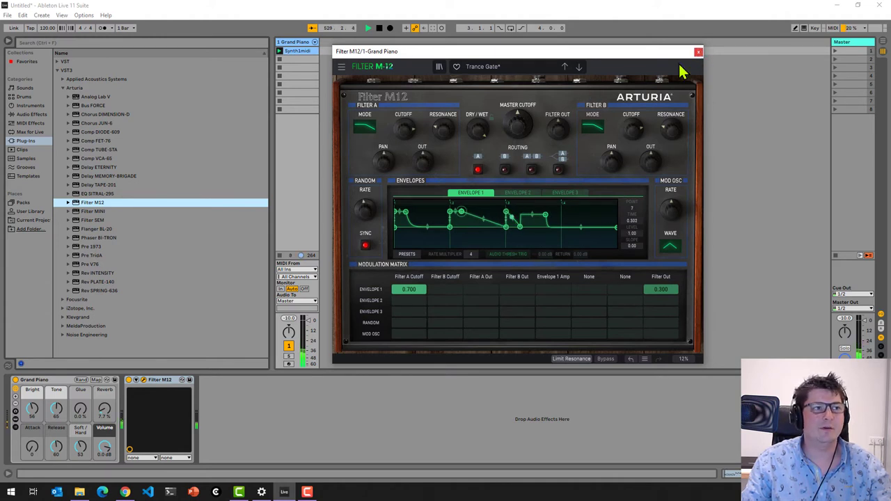
Replace Filter M12 with Filter MINI on the Grand Piano track and bring its plug-in window into clear view
click(698, 53)
right_click(161, 381)
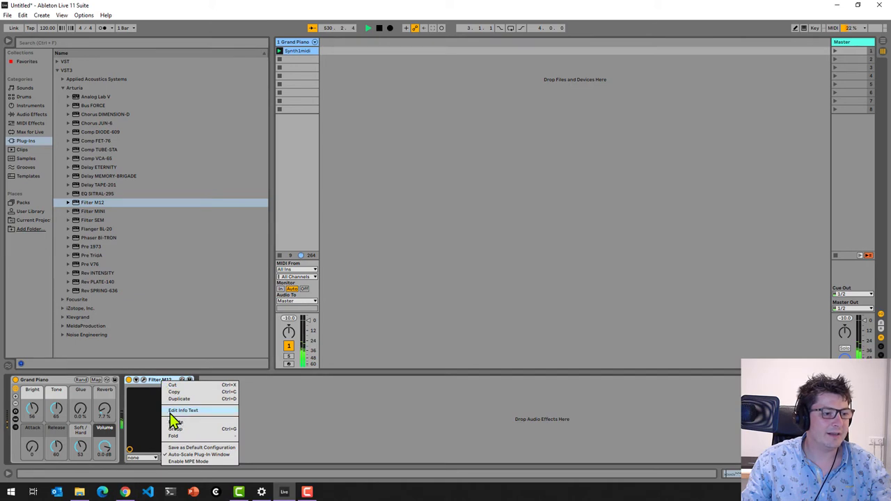
click(187, 422)
drag(94, 212, 290, 179)
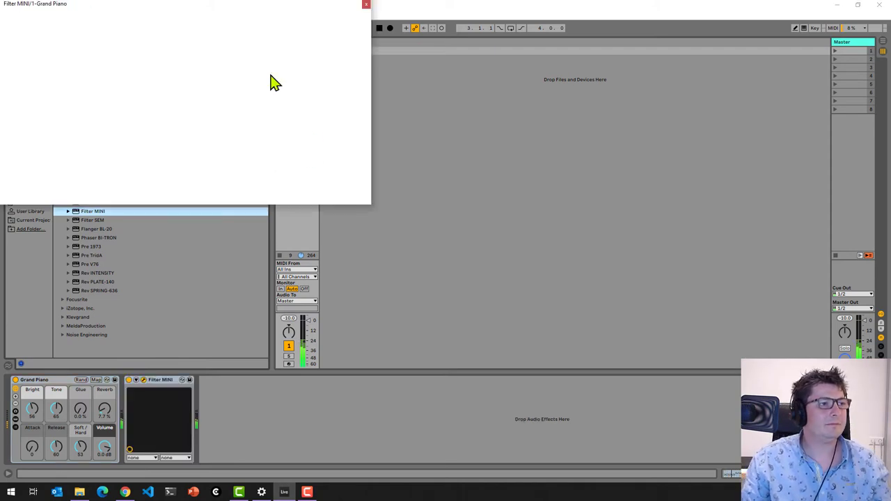
drag(155, 7, 474, 136)
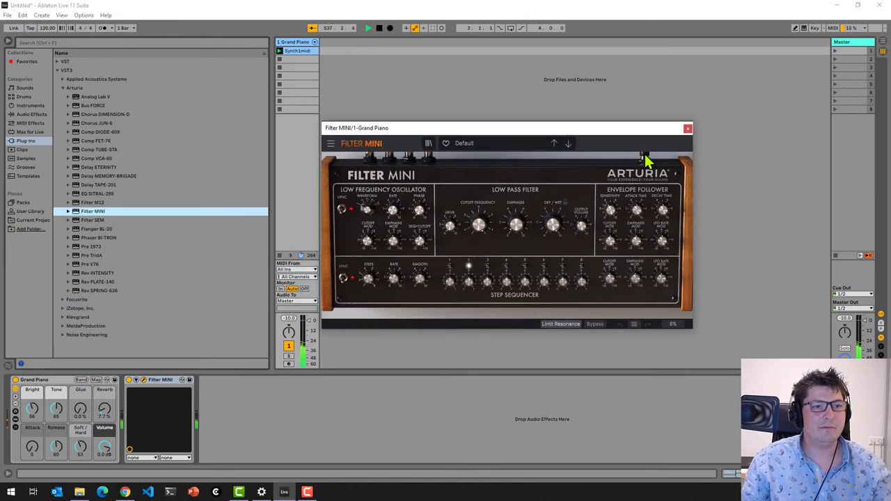
Audition Filter MINI's Disco House 1 and Disco House 2 filter presets on the Grand Piano track
click(506, 149)
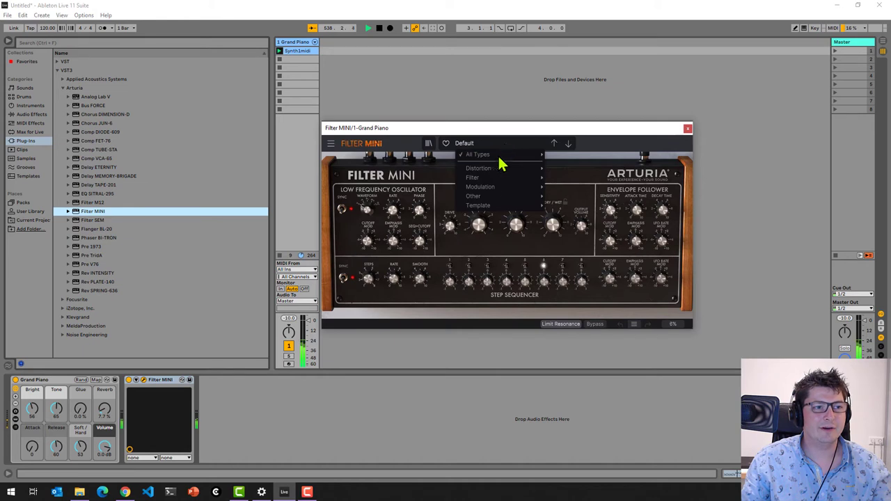
mouse_move(492, 181)
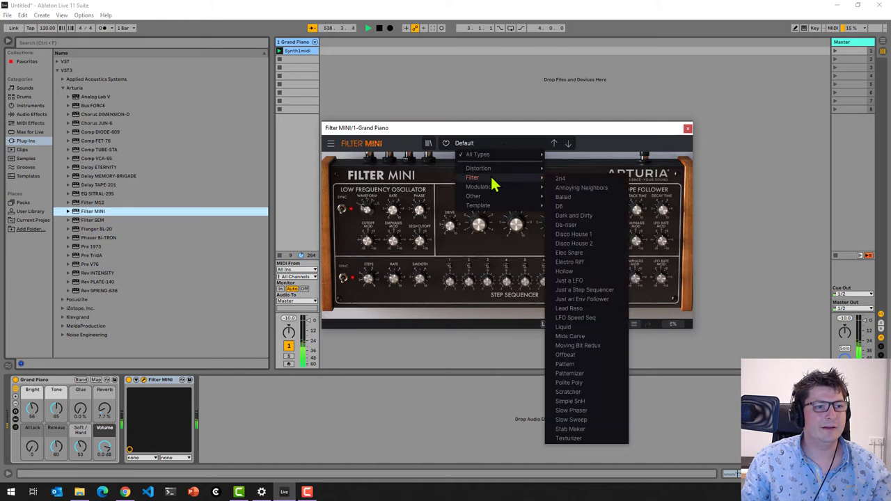
click(578, 234)
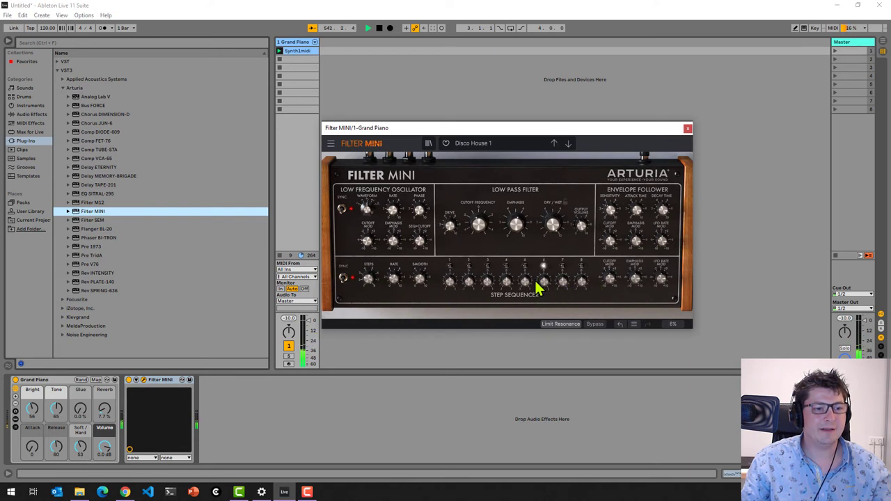
click(479, 144)
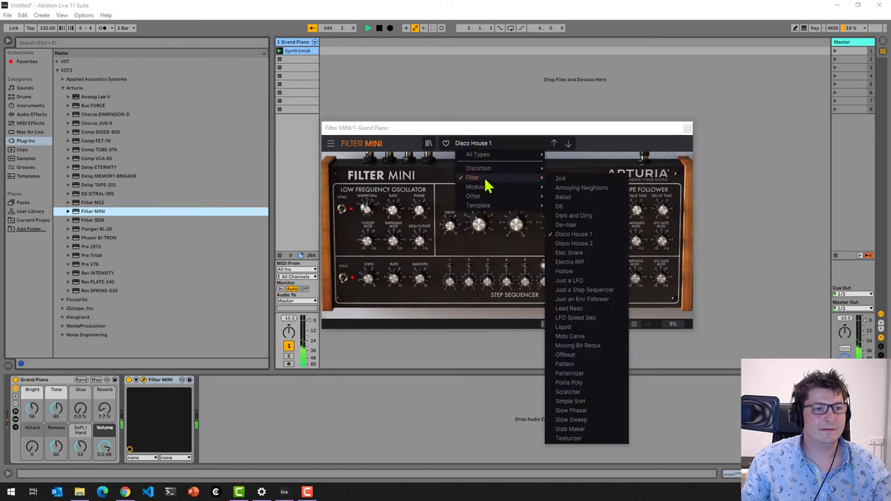
mouse_move(513, 185)
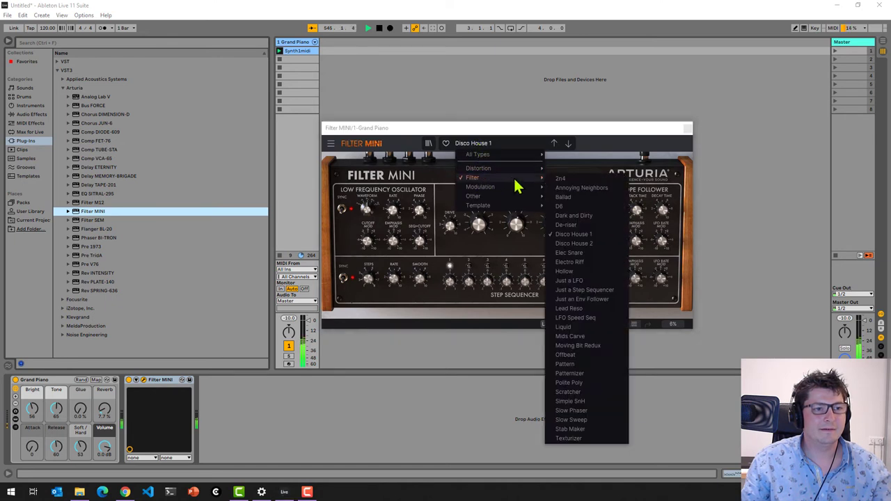
click(608, 244)
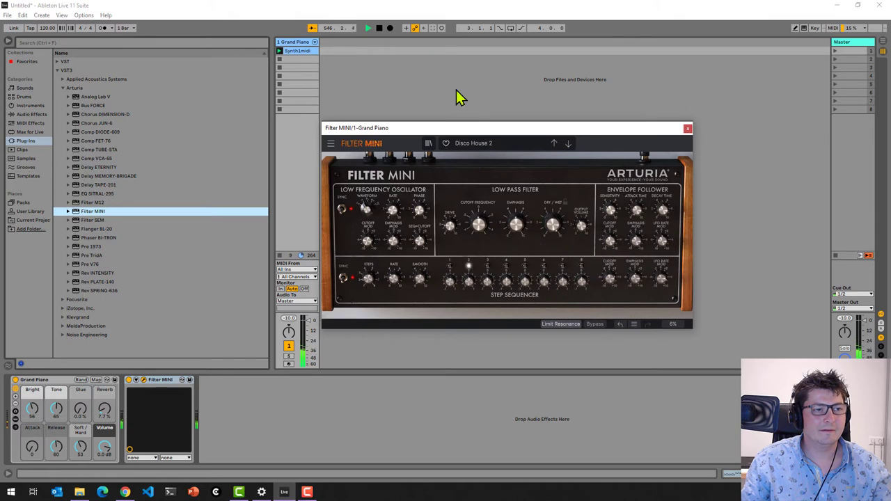
Audition Filter MINI's Beatchopper modulation preset and Sub Bass Maker preset, and load the Mids Carve filter preset
click(481, 144)
mouse_move(508, 188)
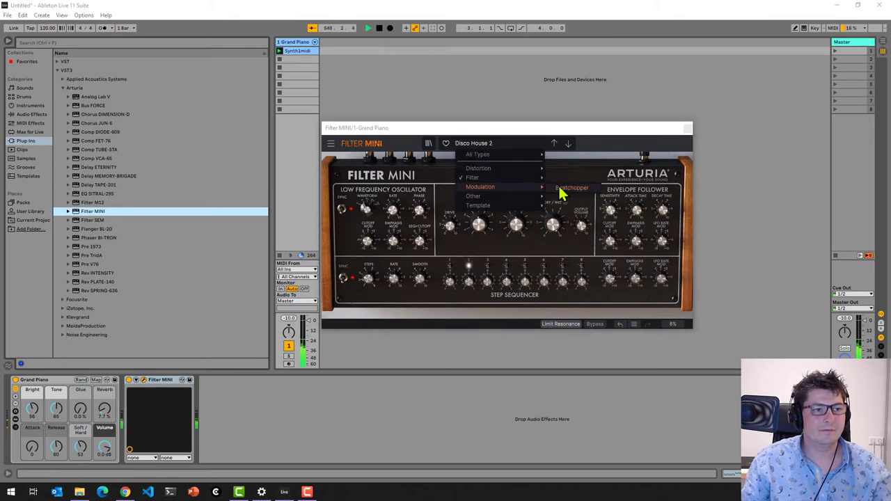
click(563, 189)
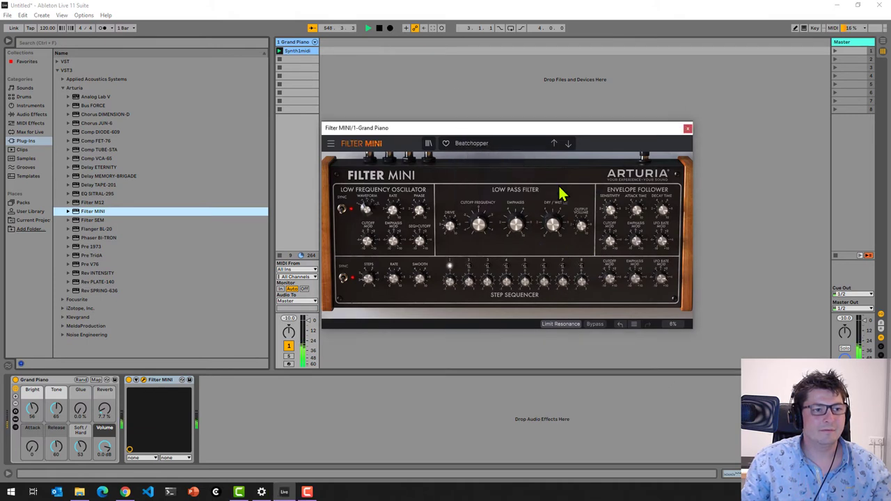
click(479, 146)
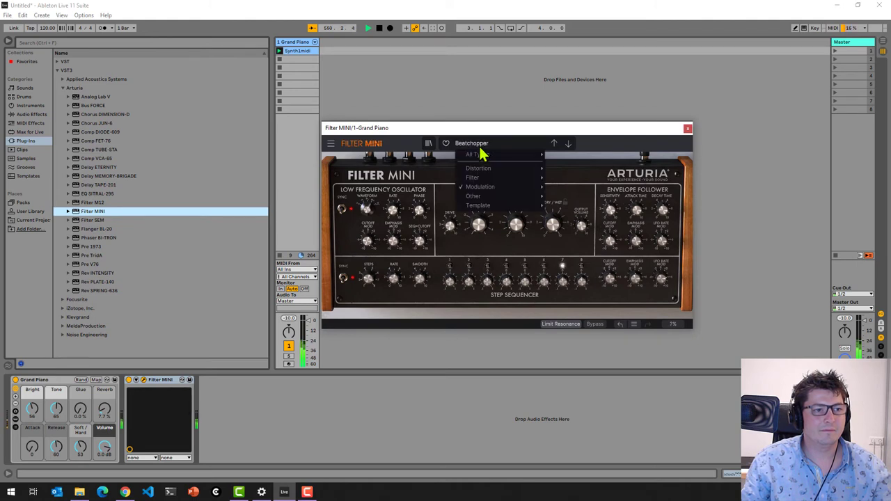
mouse_move(483, 191)
mouse_move(522, 200)
click(562, 204)
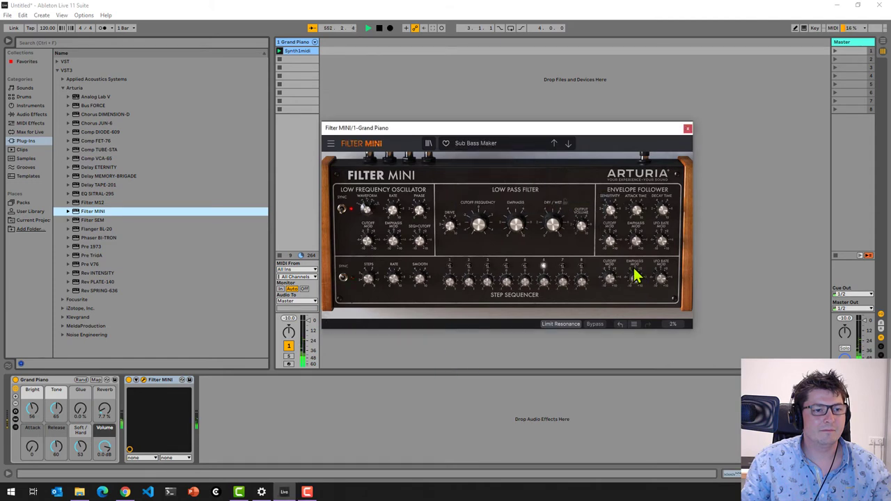
click(514, 148)
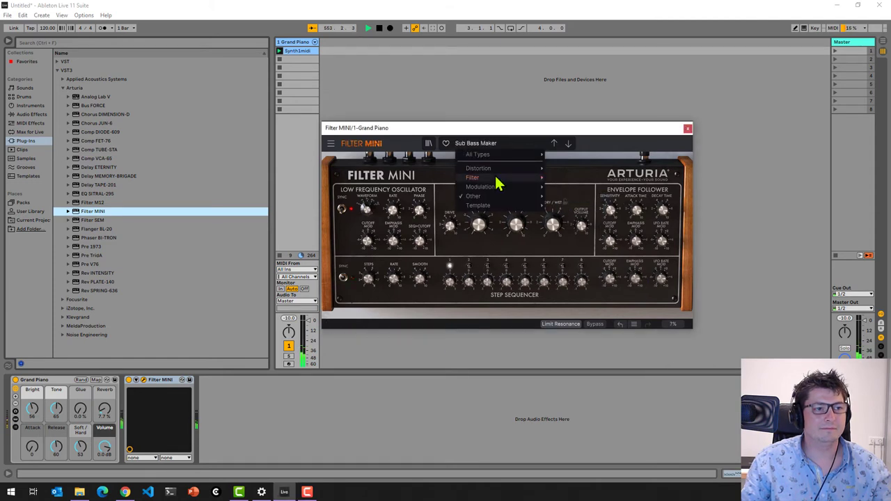
mouse_move(507, 182)
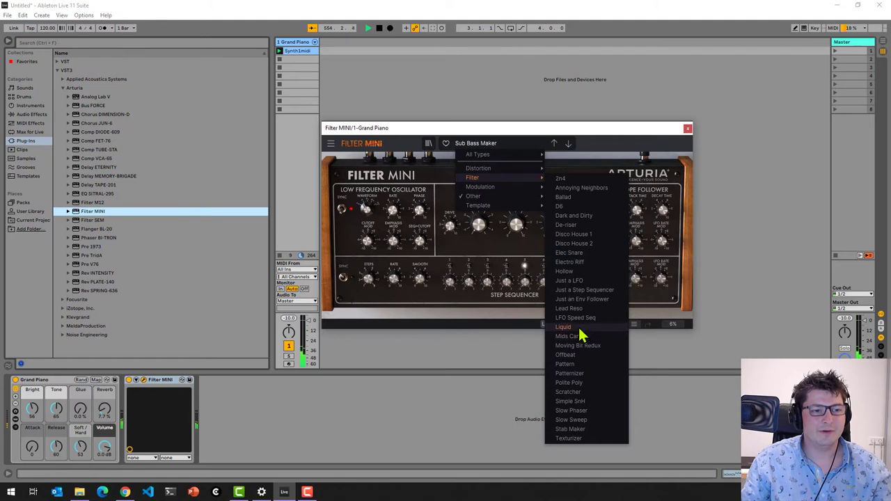
click(571, 337)
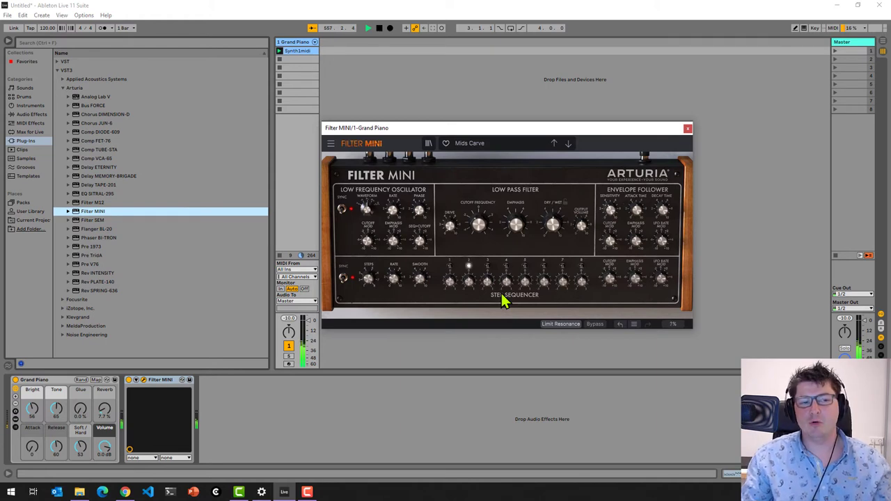
Replace Filter MINI with Filter SEM on the Grand Piano track and bring its plug-in window into clear view
click(687, 130)
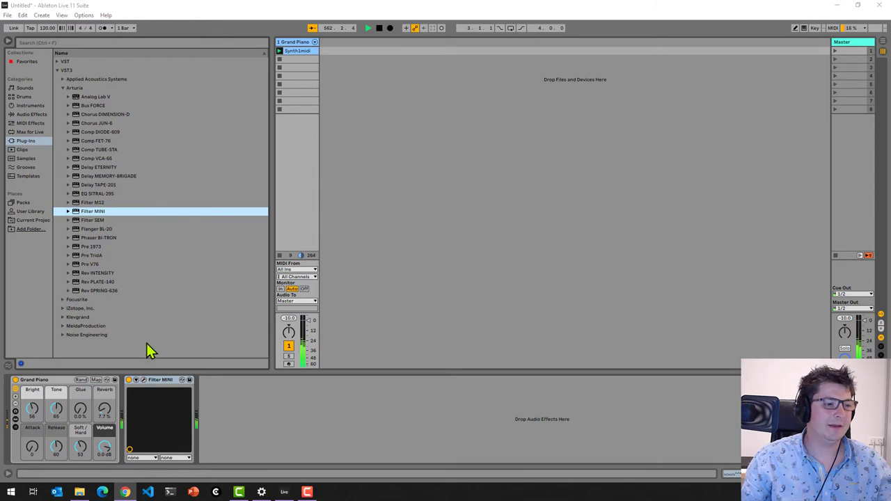
right_click(162, 382)
click(194, 422)
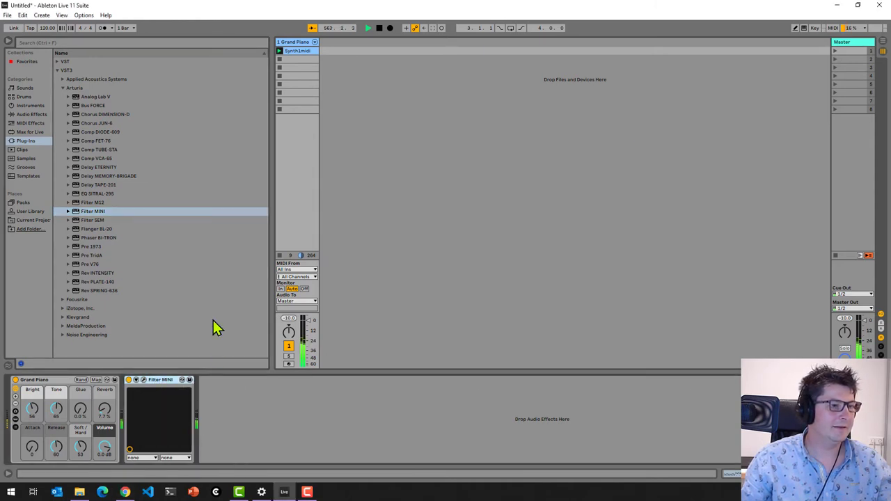
drag(97, 220, 335, 172)
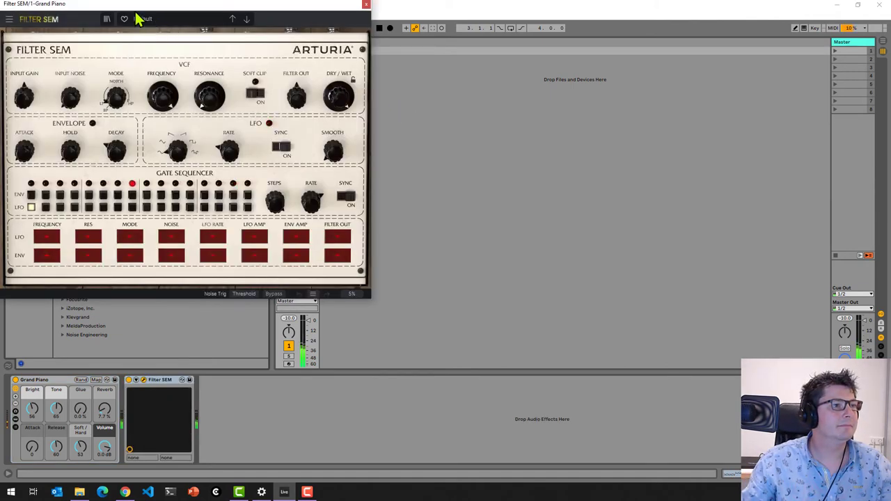
drag(135, 11, 432, 88)
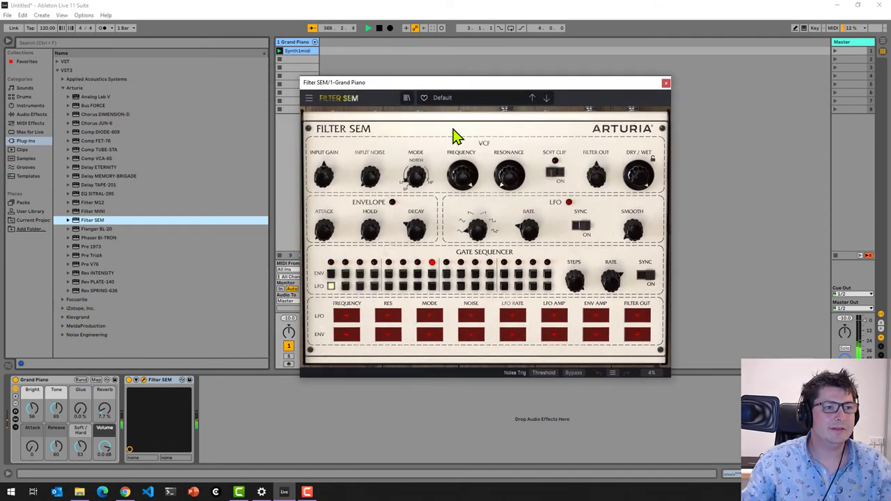
Load Filter SEM's Electro filter preset
click(474, 104)
mouse_move(467, 135)
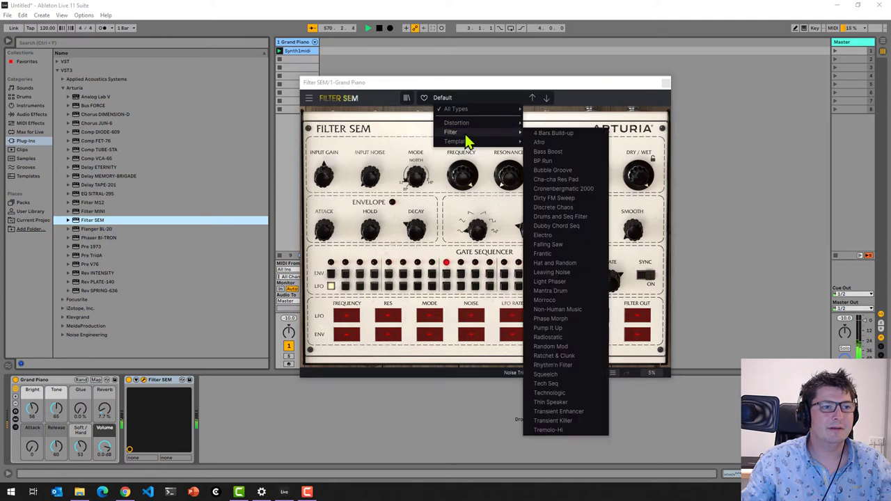
click(560, 236)
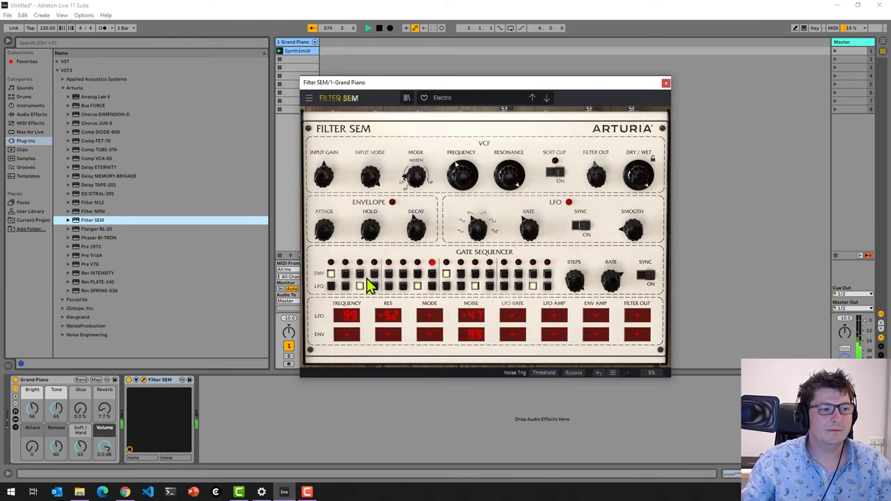
Add extra envelope triggers across the Electro preset's gate sequencer and activate more LFO steps, including 1 and 5
click(360, 275)
drag(402, 276, 433, 277)
click(477, 279)
click(522, 279)
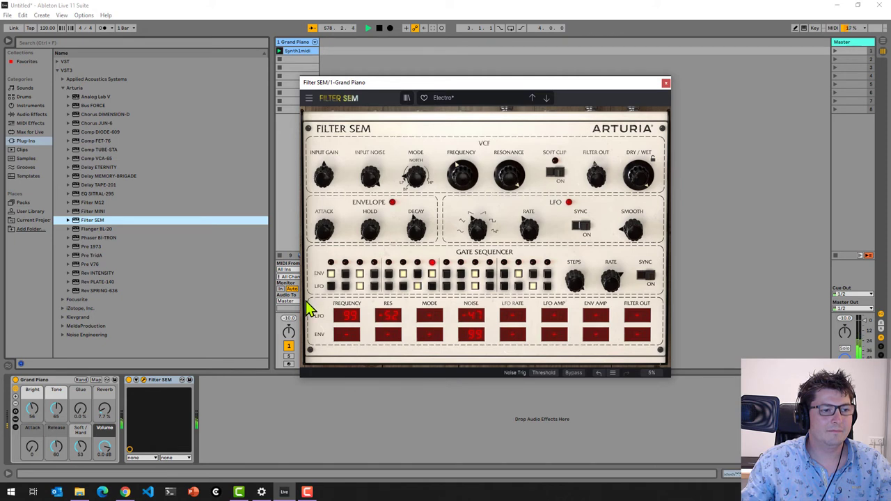
click(332, 286)
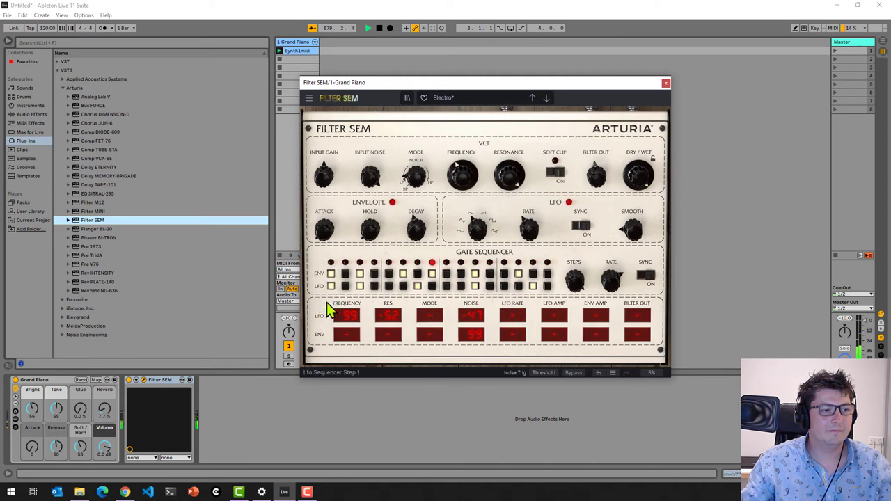
click(389, 287)
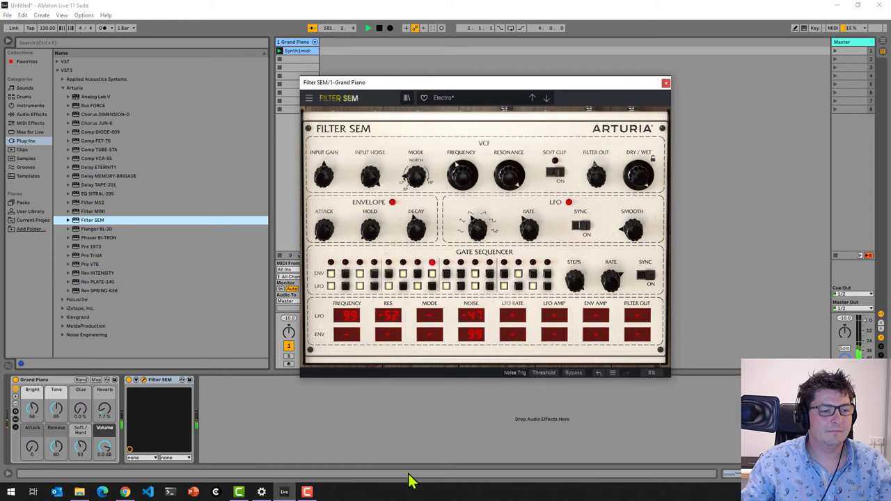
Rework the gate sequencer's LFO row so that steps 2, 4, 5, 7, 9, 12 and 16 are active
click(331, 286)
click(359, 287)
click(388, 286)
click(417, 286)
click(446, 286)
click(533, 286)
click(345, 286)
click(359, 286)
click(374, 286)
click(389, 286)
click(418, 287)
click(447, 287)
click(490, 287)
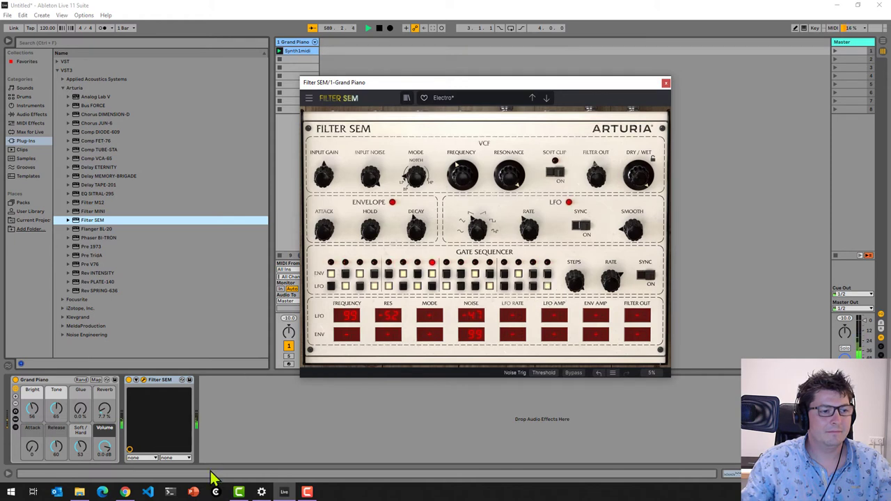
Fill the gate sequencer's envelope row so that all 16 steps are active
click(360, 273)
click(346, 275)
click(374, 274)
click(402, 275)
click(417, 275)
click(447, 274)
click(461, 274)
click(504, 275)
click(519, 275)
click(534, 274)
click(547, 275)
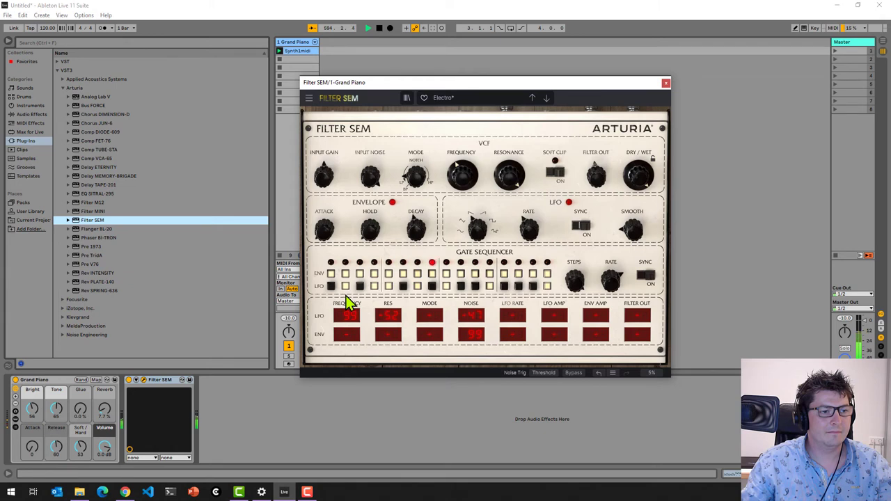
Turn off envelope step 7 and activate LFO steps 1, 3, 6, 8 and 11 in the gate sequencer
click(420, 274)
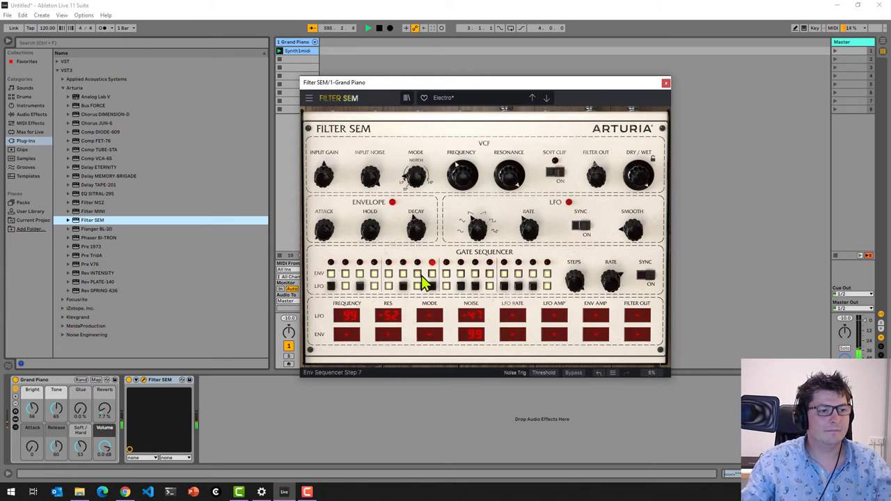
click(404, 286)
click(360, 286)
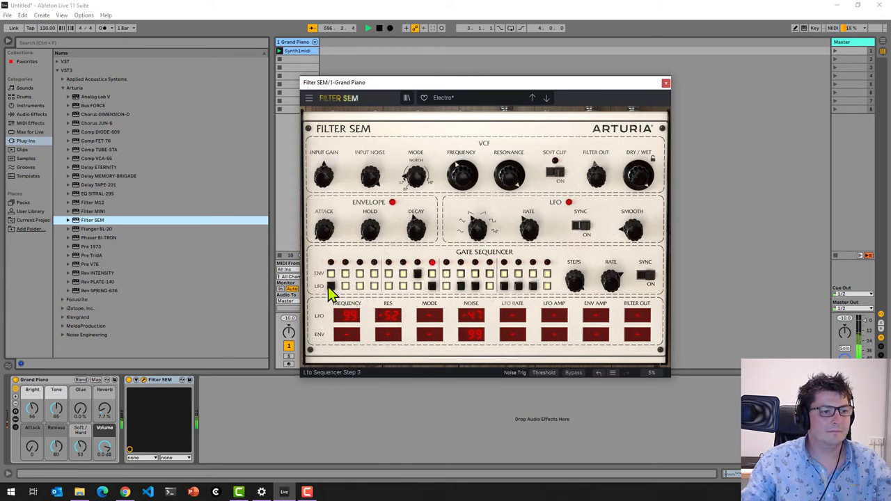
click(331, 287)
click(432, 286)
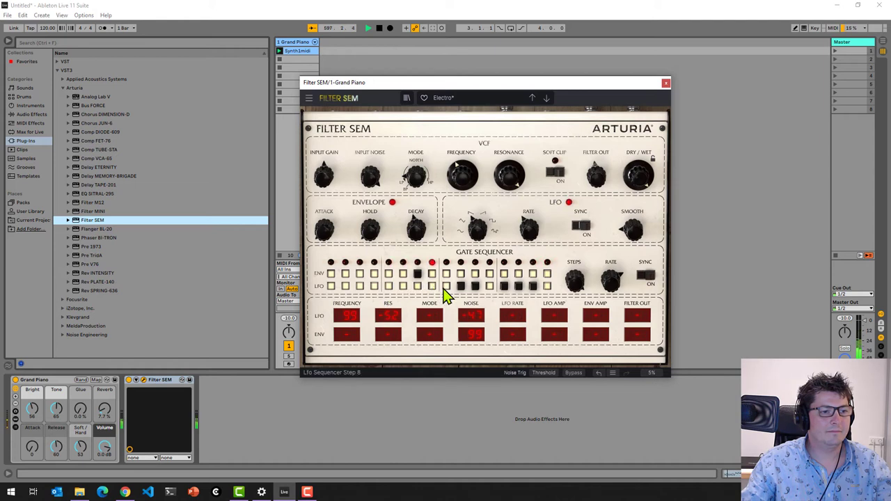
click(475, 287)
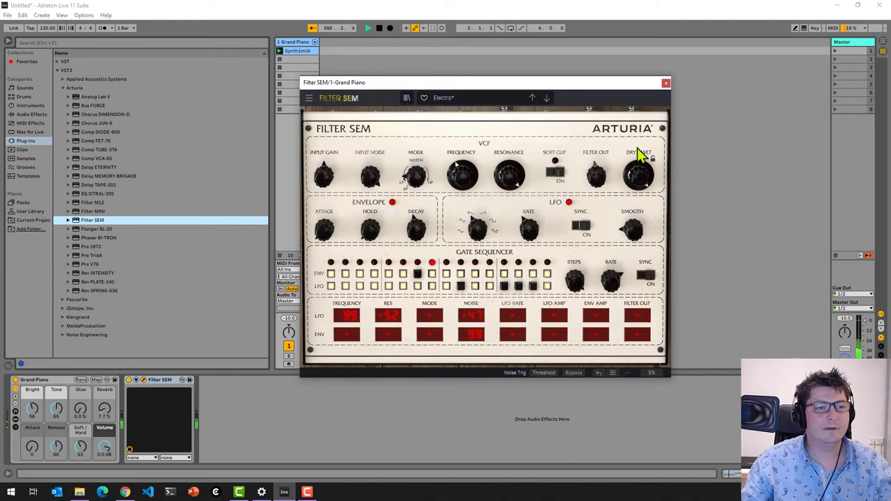
Replace Filter SEM with Flanger BL-20 on the Grand Piano track, bring its window into clear view and show the advanced controls
click(666, 83)
right_click(167, 382)
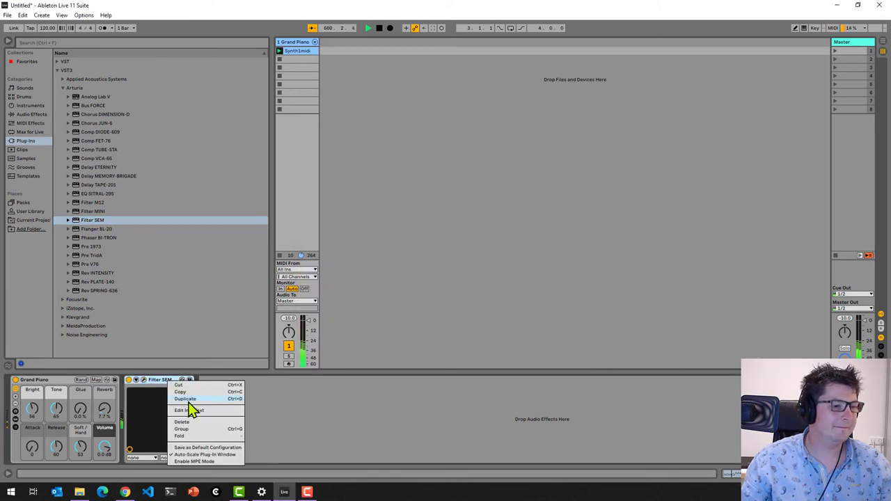
click(189, 424)
double_click(97, 229)
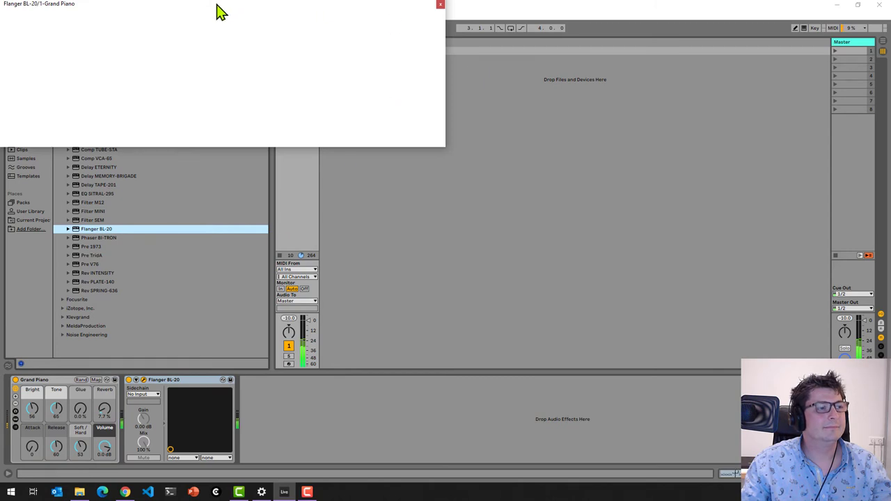
drag(201, 11, 477, 141)
click(686, 156)
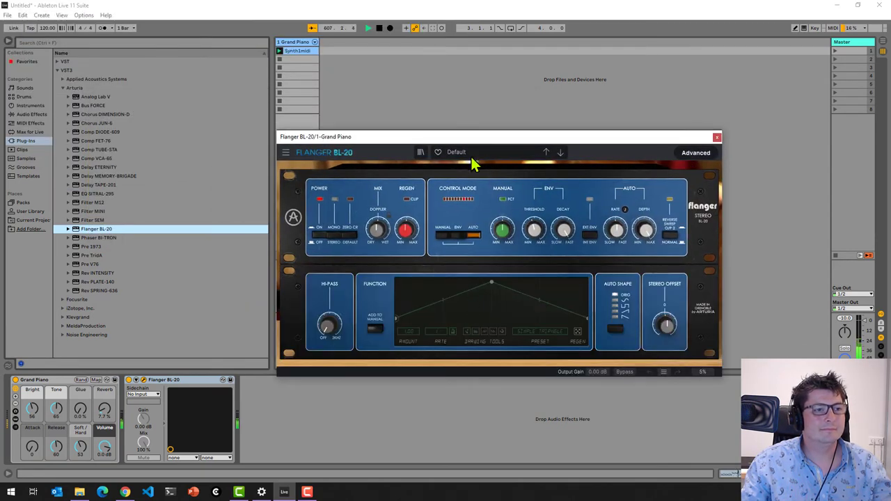
Load the Flanger BL-20 Modulation presets Drum Loop Snare Layer, Future Drums and Phase Filter (Set W. Manual) one after another
click(465, 152)
mouse_move(471, 178)
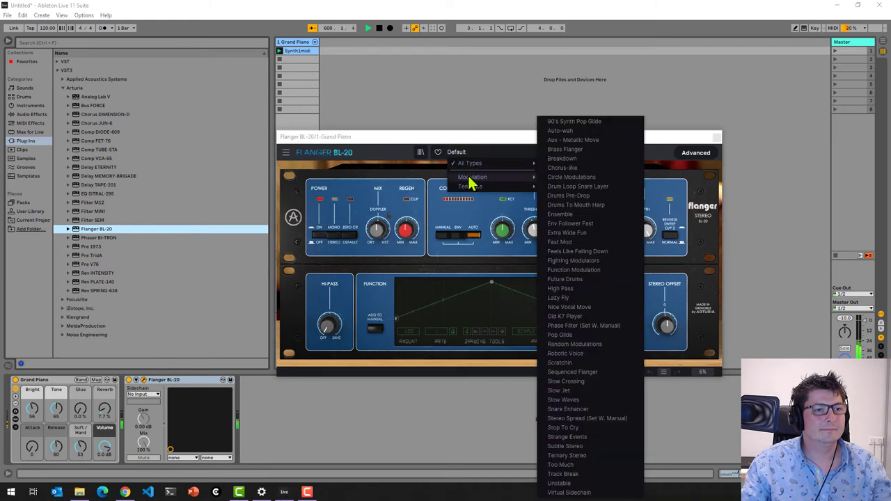
click(585, 187)
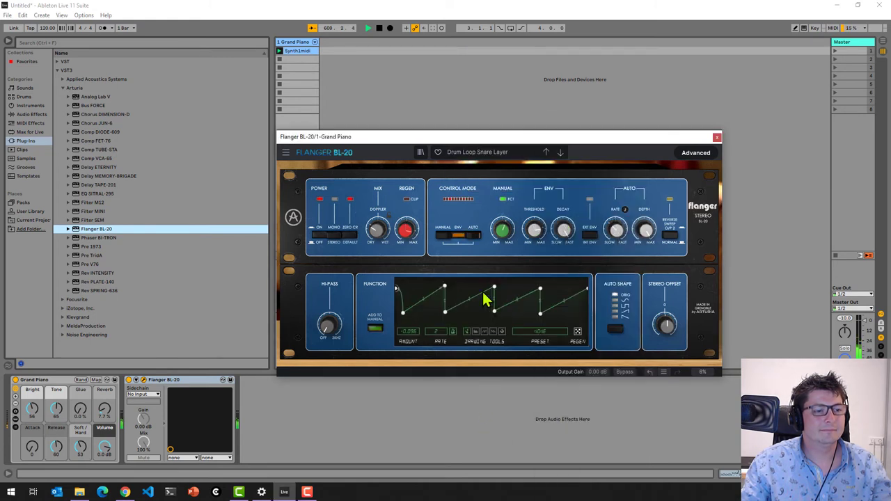
click(506, 153)
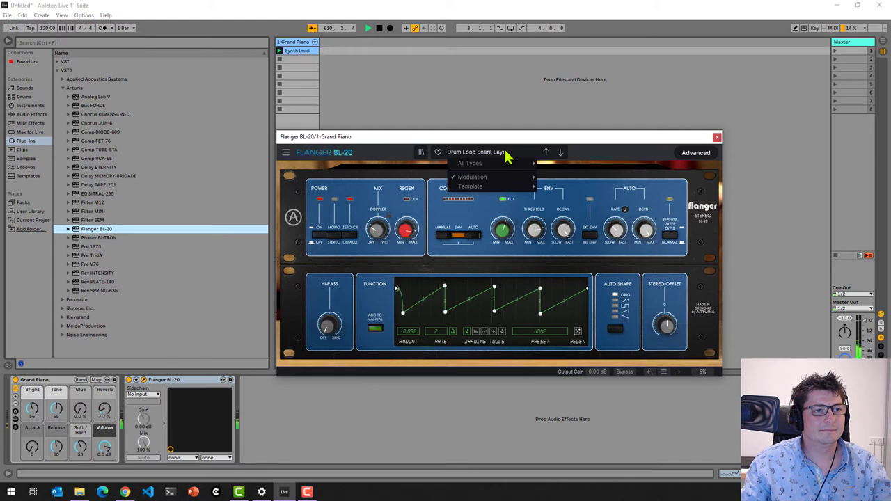
mouse_move(527, 178)
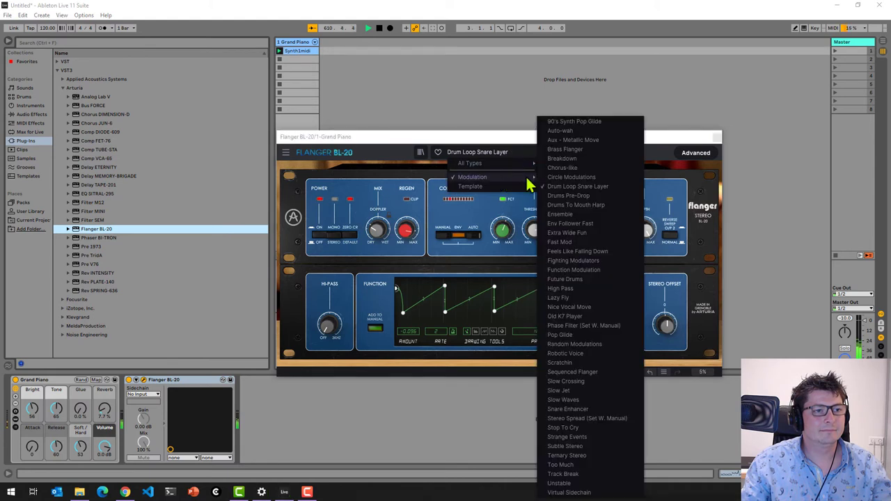
click(587, 280)
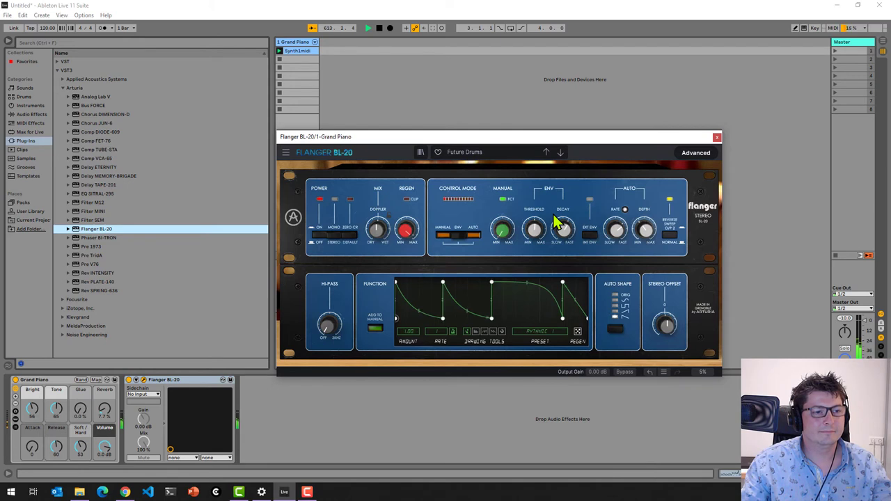
click(514, 151)
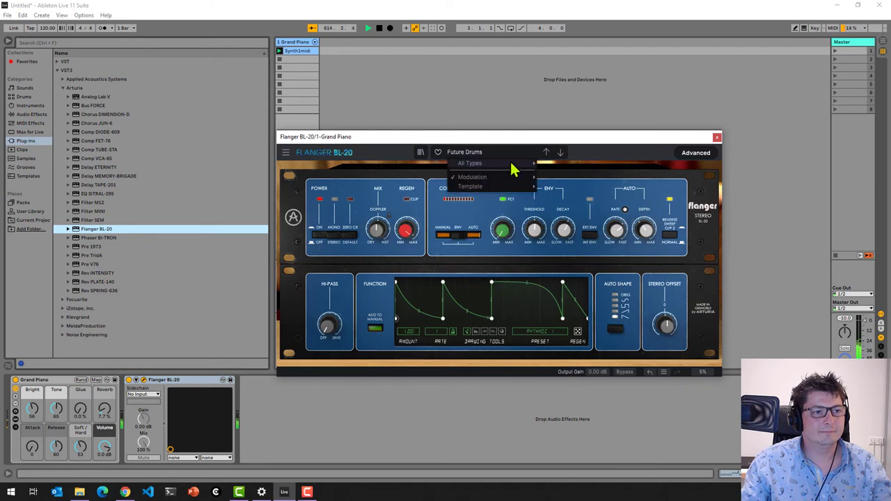
mouse_move(519, 180)
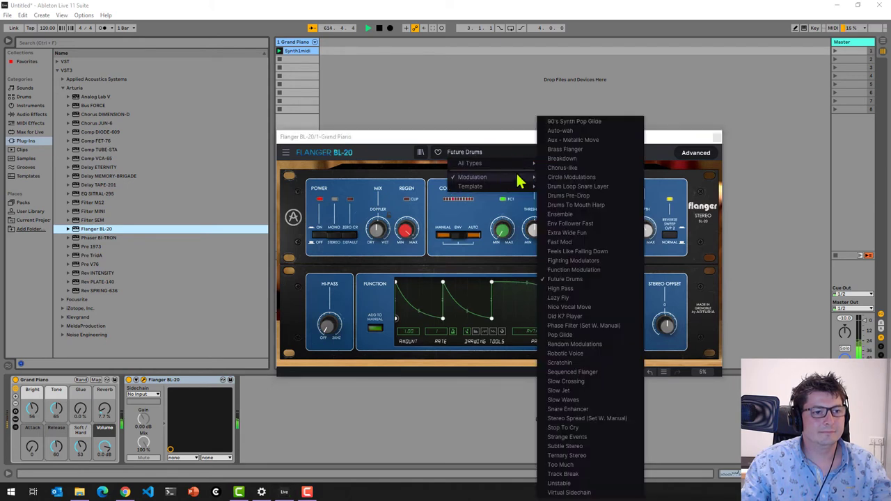
click(586, 326)
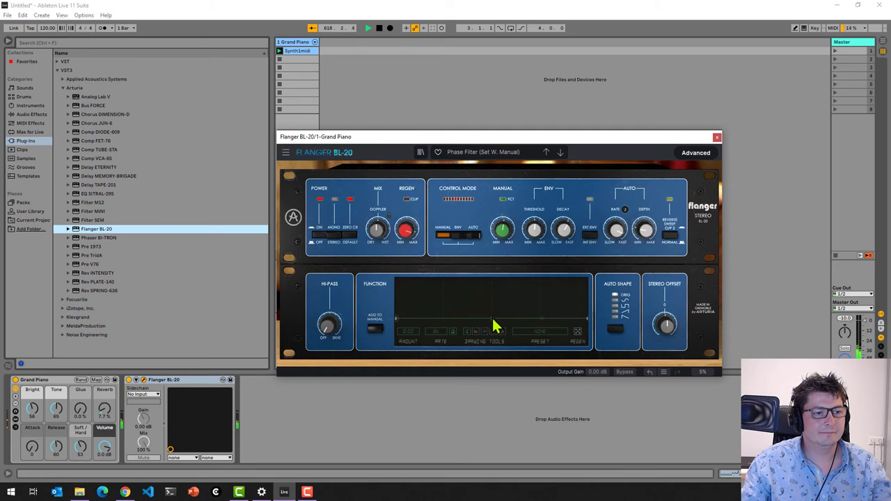
Reshape the flanger's function curve with a high peak near the start, a steep drop after it and a lower peak near the end
drag(489, 318, 416, 289)
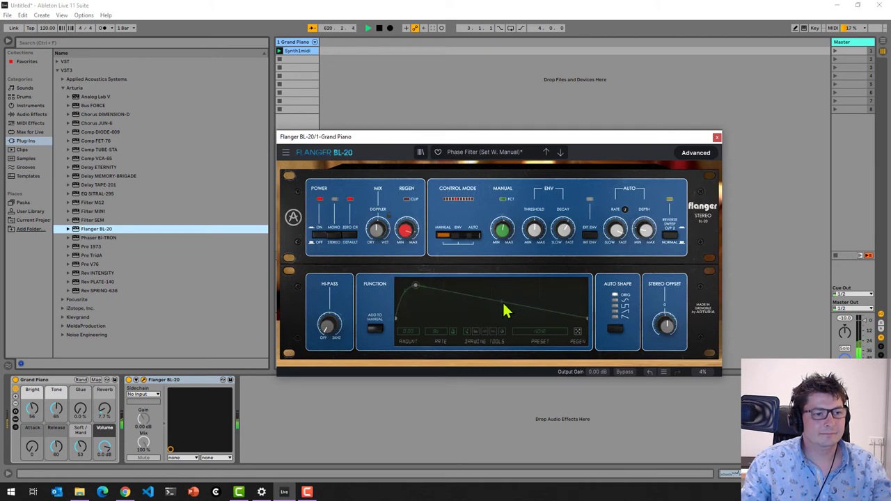
drag(503, 309, 467, 358)
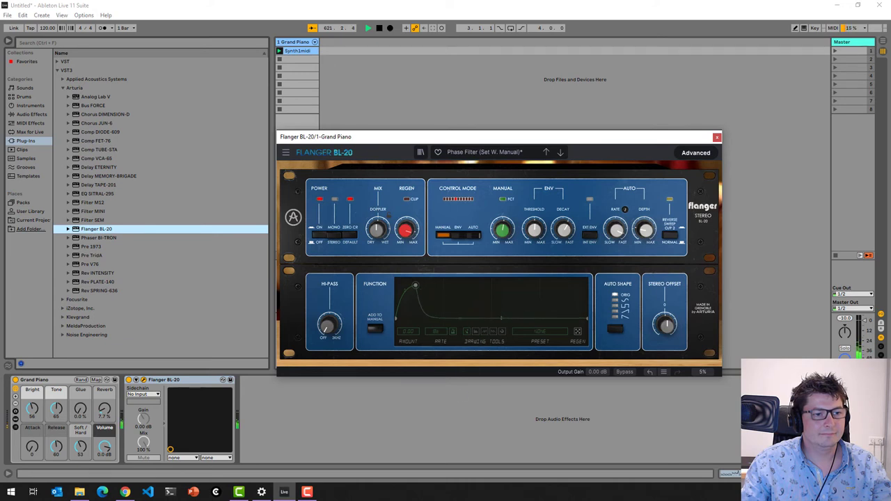
drag(543, 328, 555, 314)
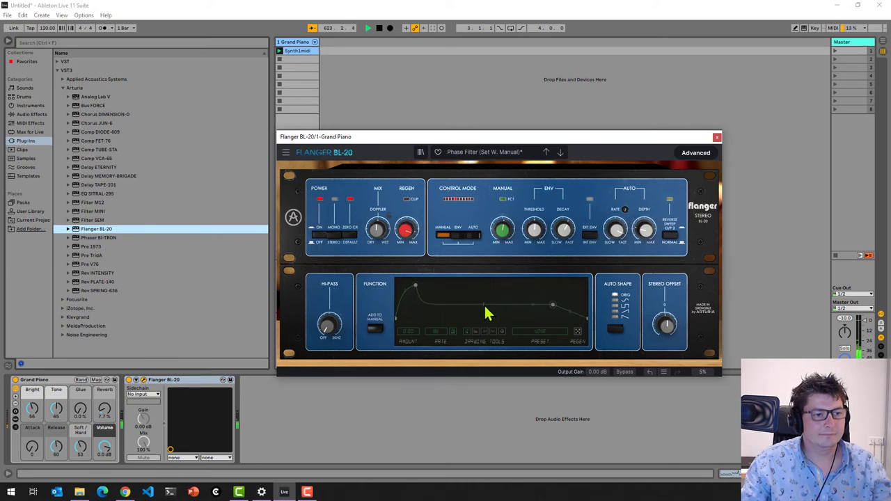
drag(427, 314, 435, 341)
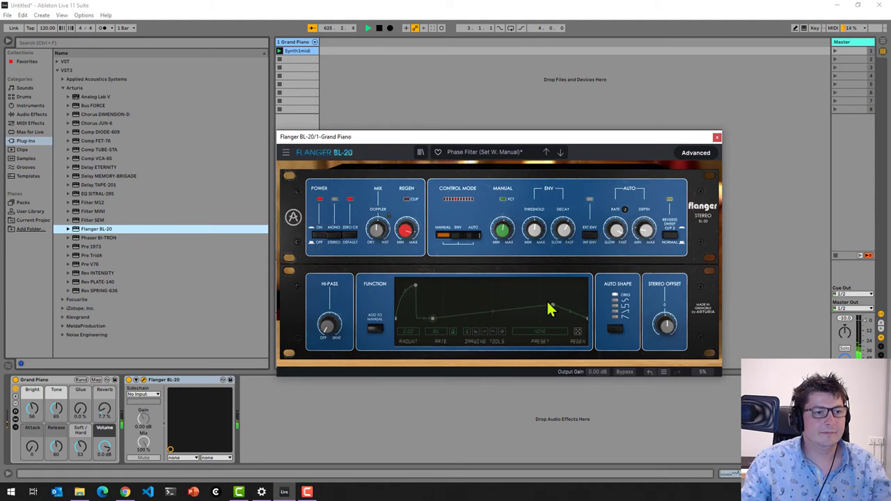
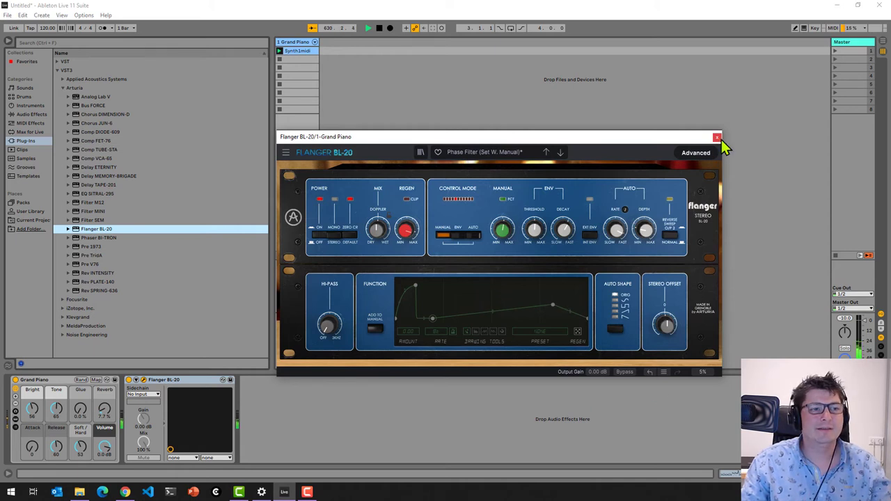
Replace Flanger BL-20 with Phaser BI-TRON on the Grand Piano track
click(718, 137)
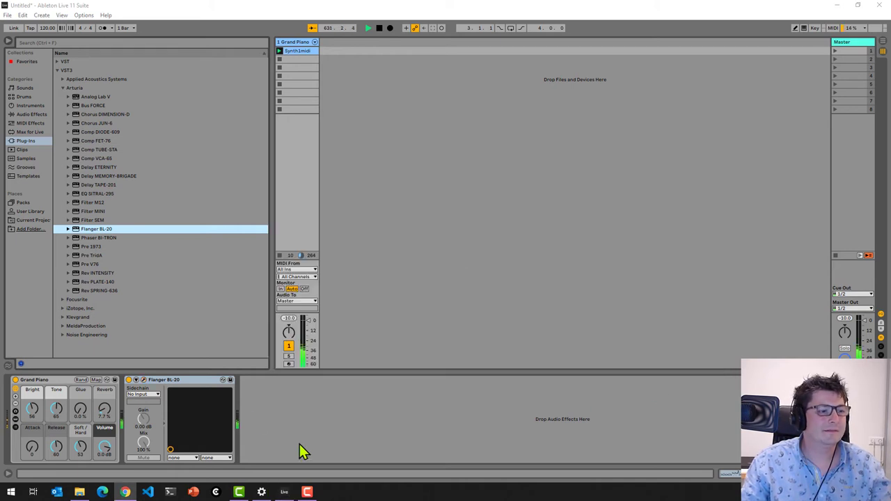
right_click(192, 380)
click(217, 419)
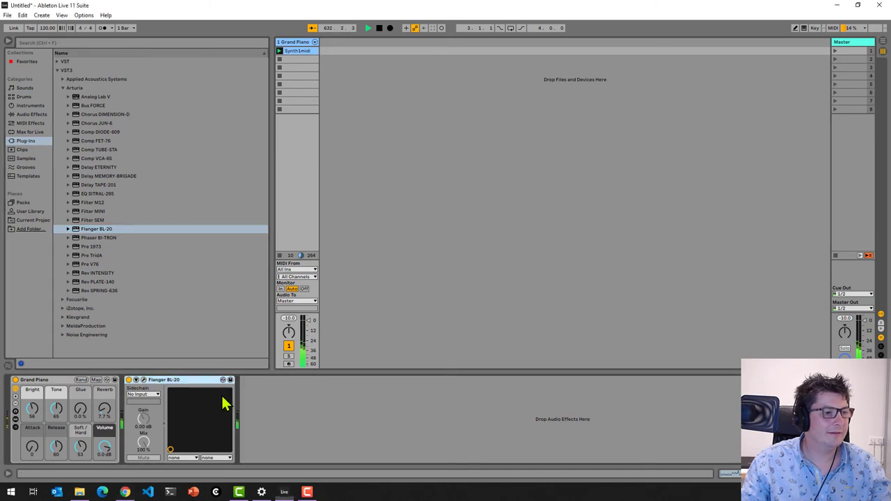
drag(112, 238, 326, 420)
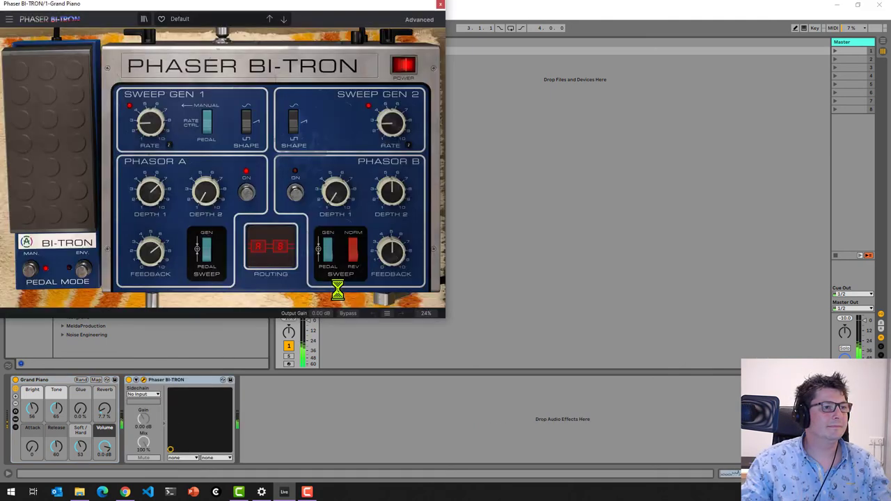
Ride the phaser's manual pedal up to 100 % and back down, and show the advanced controls
mouse_move(66, 172)
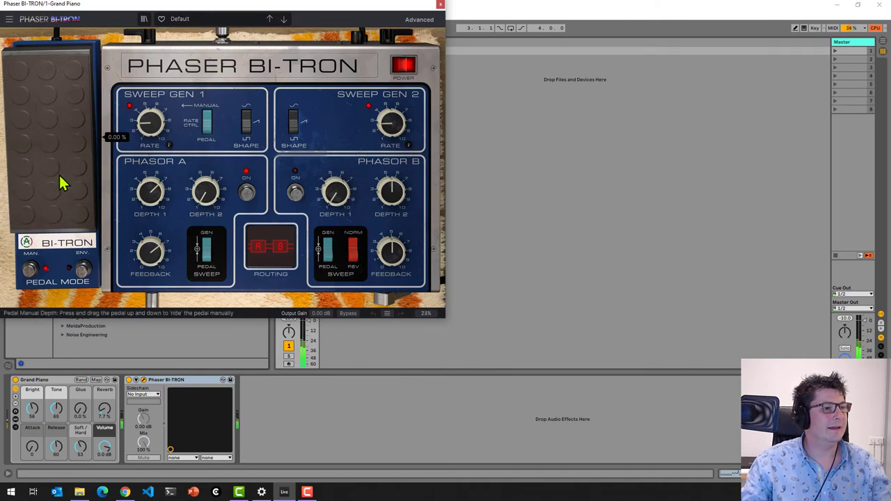
drag(59, 182, 82, 68)
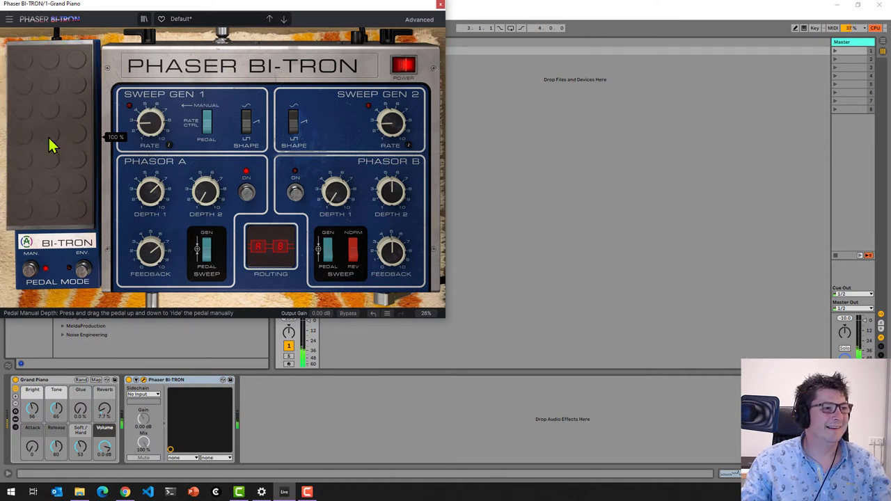
drag(58, 131, 64, 189)
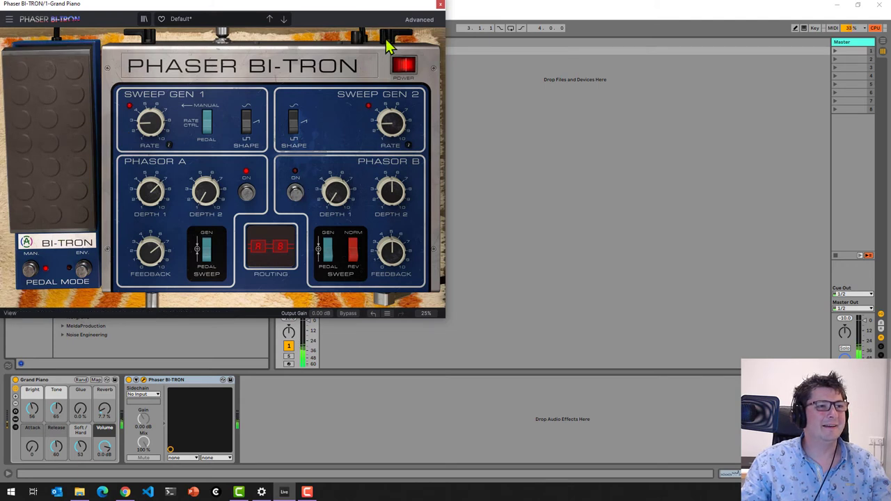
click(420, 20)
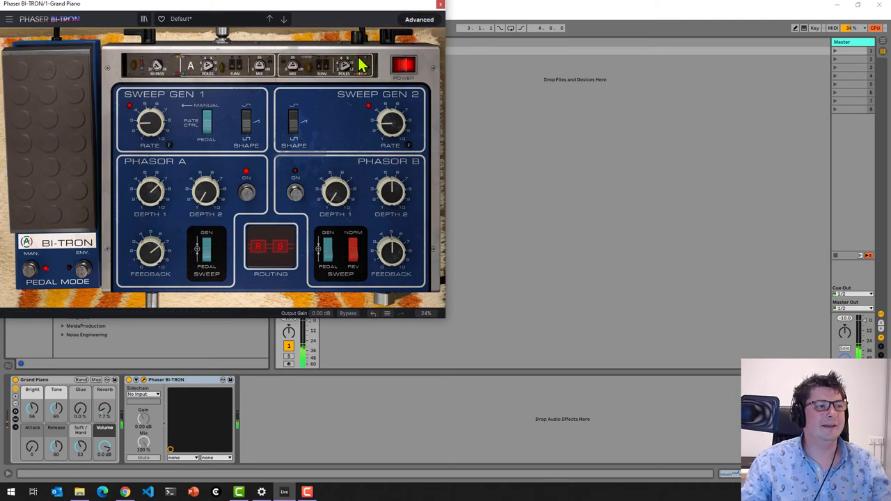
click(423, 21)
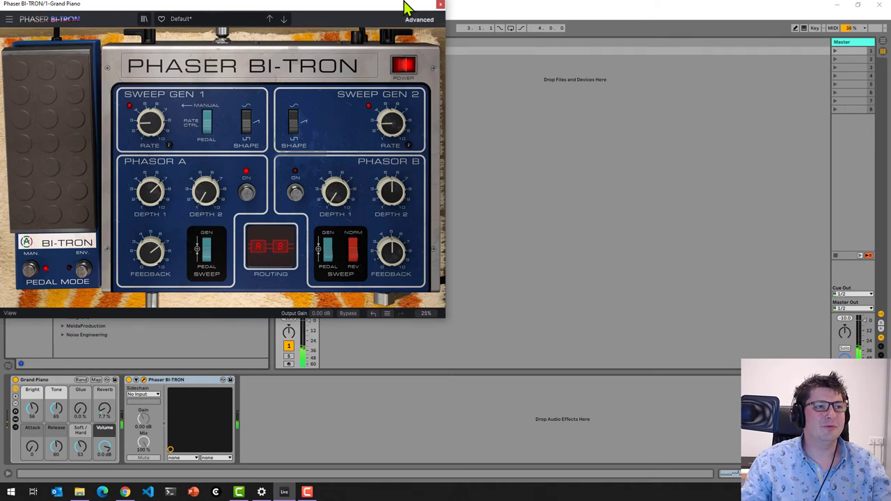
click(421, 20)
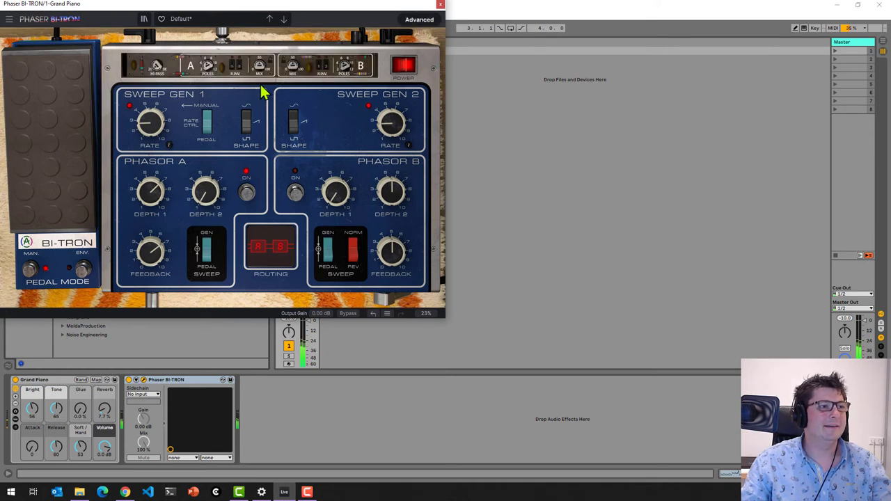
Turn up the sweep rates, depths and feedback, raise Phasor A's mix, switch on Phasor B and route both phasors in parallel
mouse_move(259, 66)
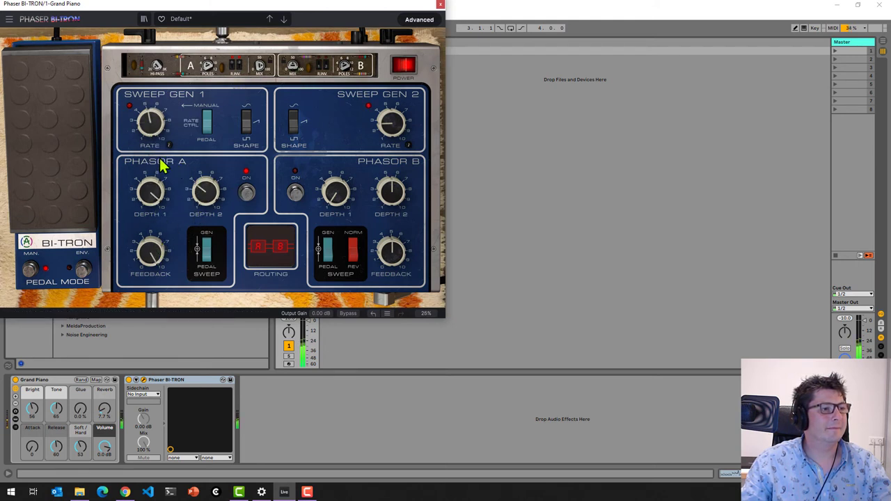
click(295, 193)
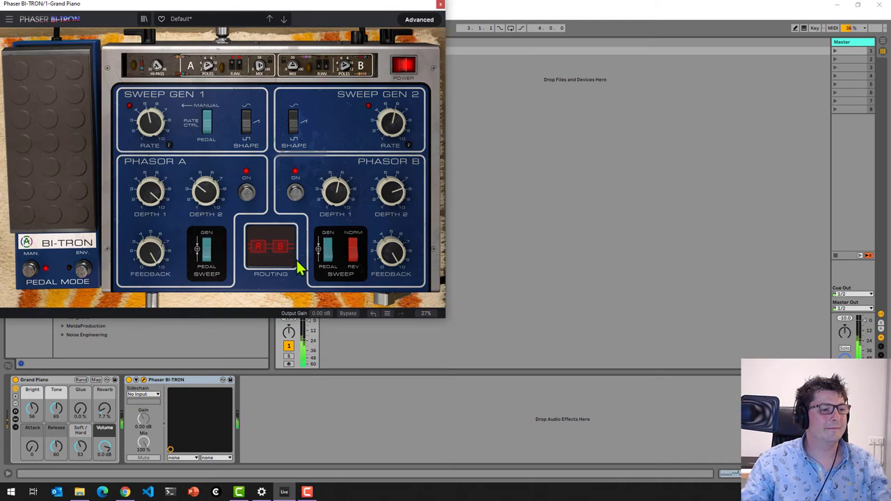
click(273, 243)
click(273, 291)
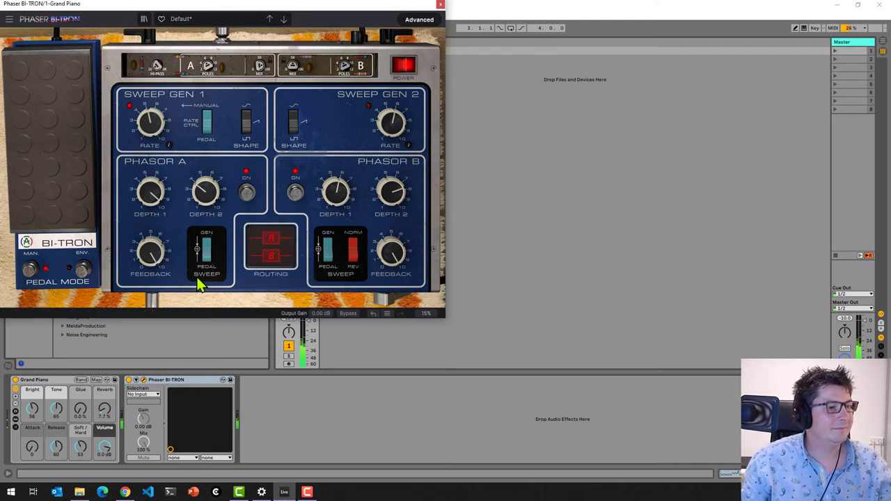
Toggle the phaser's pedal mode between manual and envelope, leaving it on the envelope follower
click(36, 278)
click(77, 277)
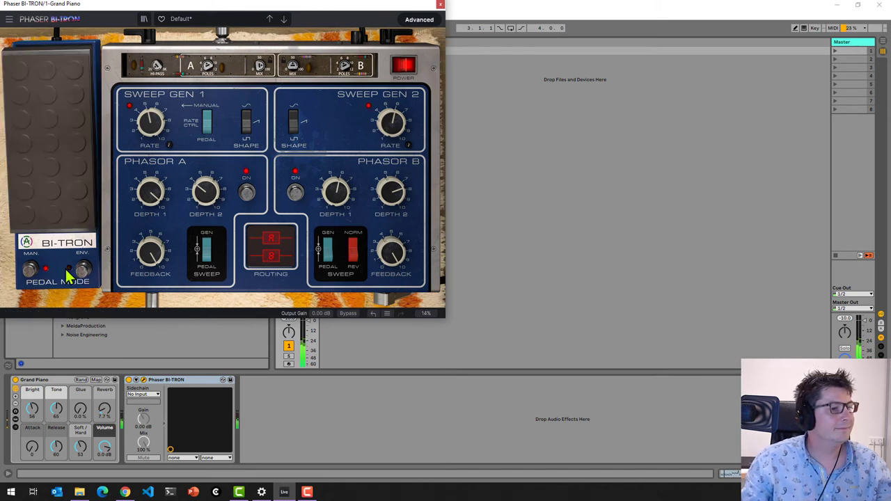
click(29, 277)
click(84, 276)
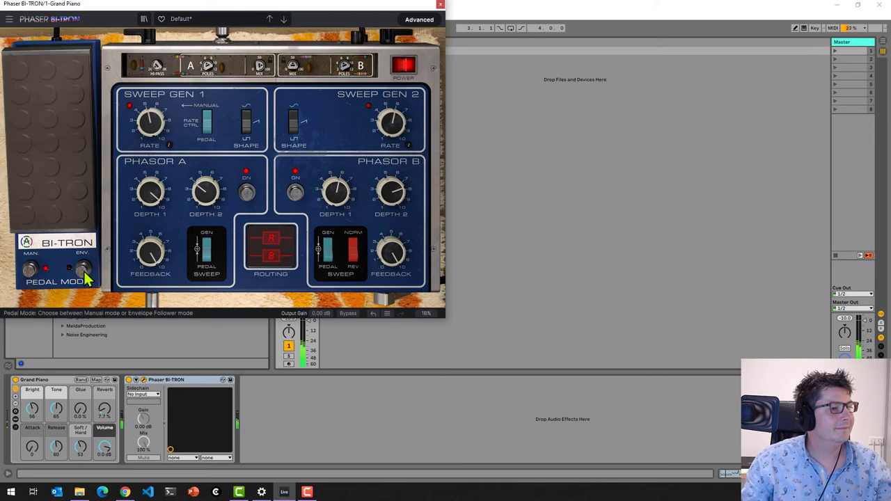
click(84, 276)
click(84, 276)
click(84, 276)
click(84, 277)
click(84, 276)
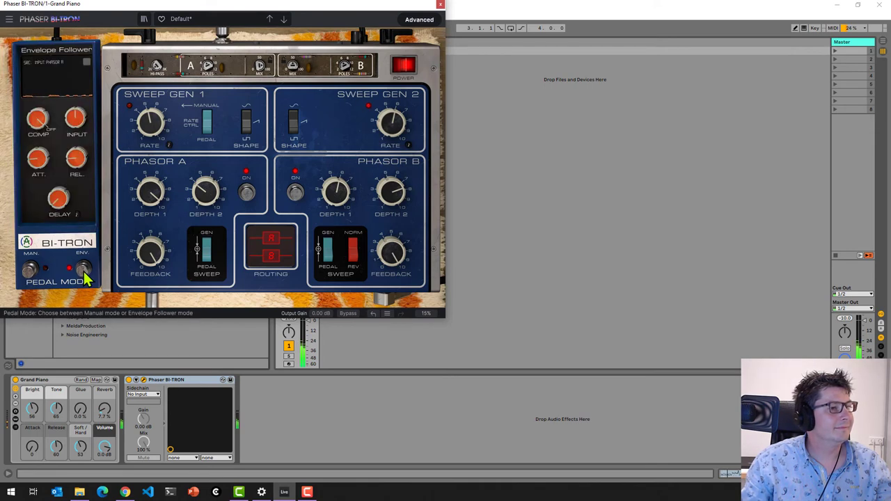
Replace Phaser BI-TRON with Pre 1973 on the Grand Piano track and bring its window into clear view
click(440, 5)
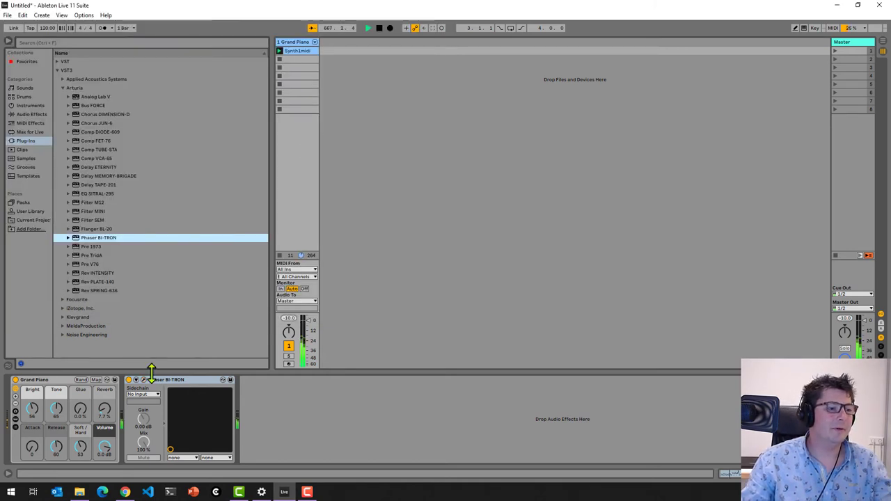
click(176, 383)
right_click(183, 380)
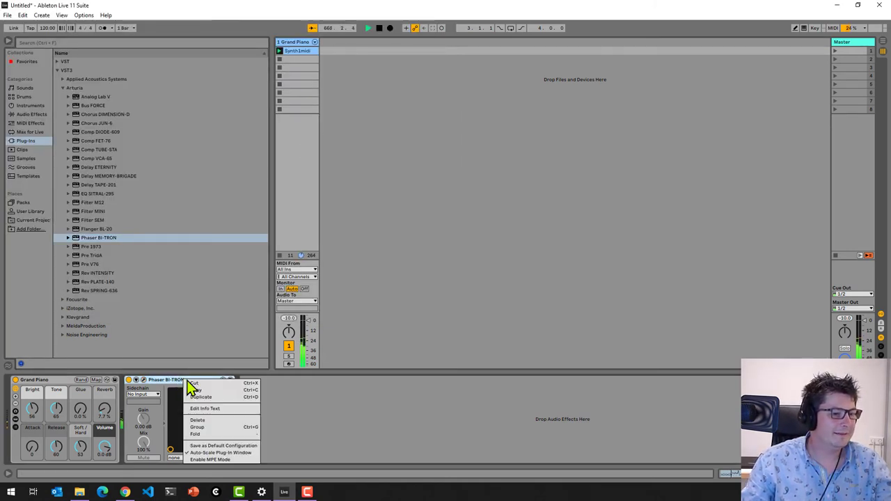
click(202, 419)
drag(90, 247, 288, 180)
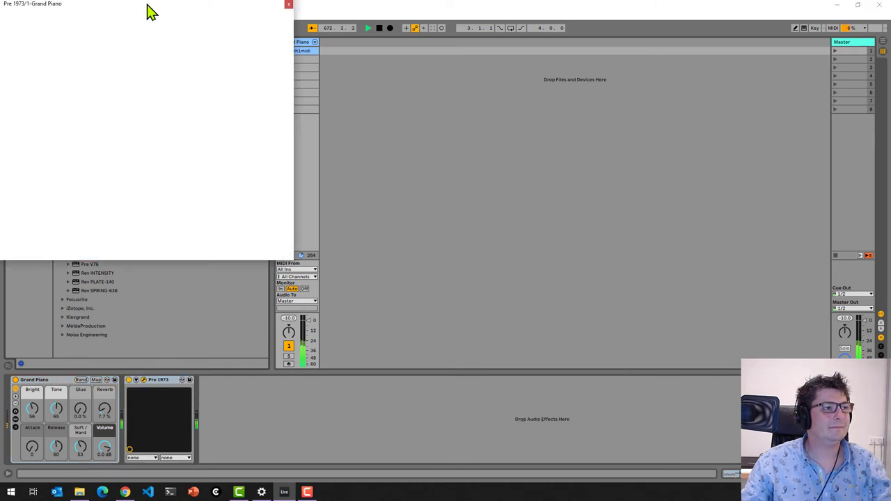
drag(125, 6, 473, 86)
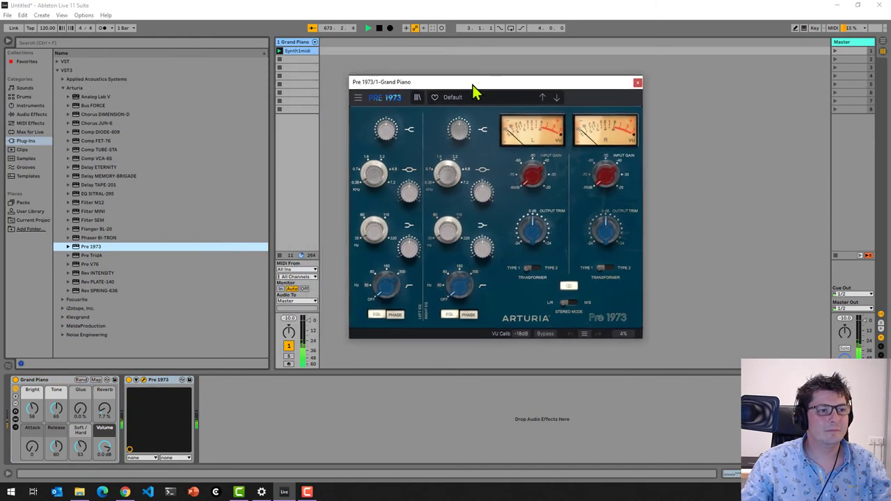
Set the channel 1 low-shelf frequency of Pre 1973 to 57.8 Hz
mouse_move(387, 138)
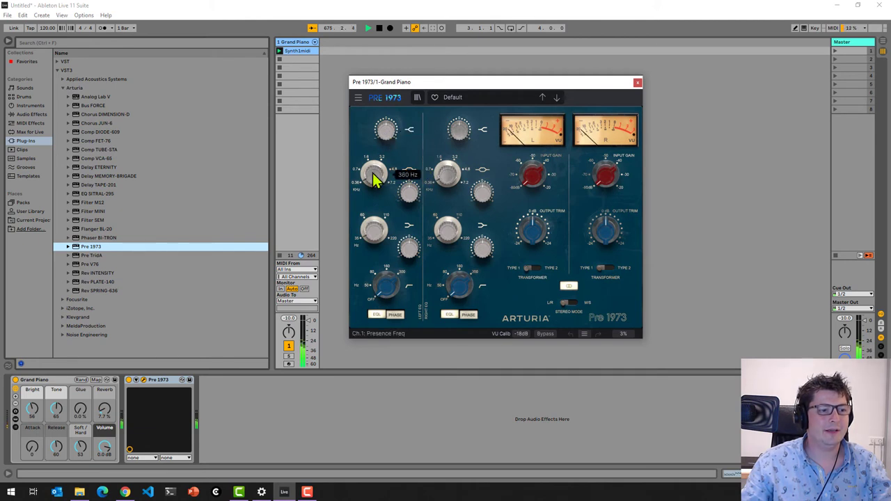
mouse_move(375, 234)
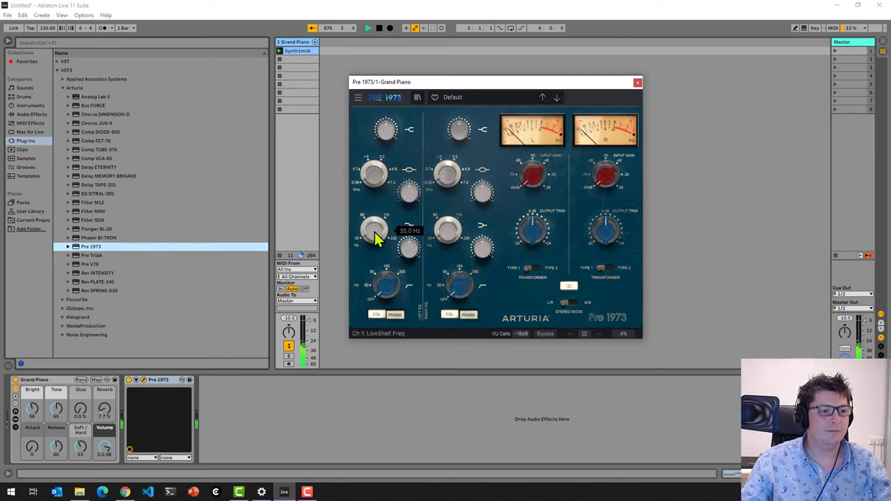
click(382, 296)
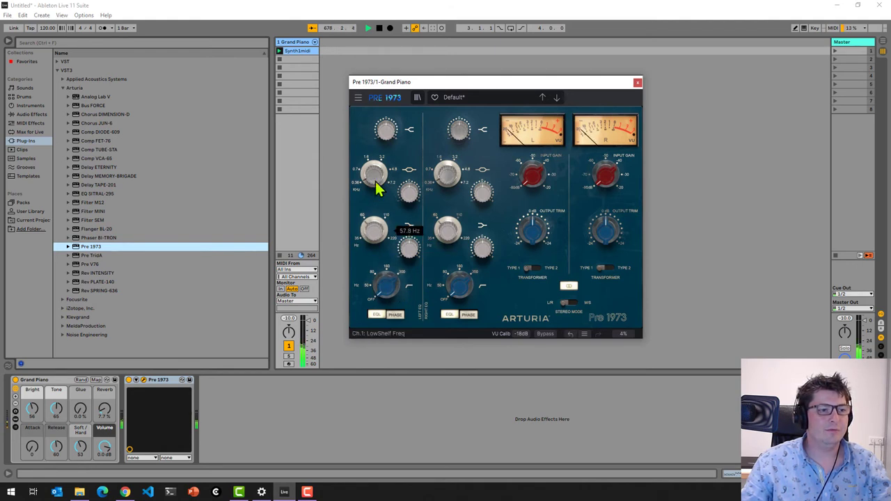
Compare Pre 1973's processed piano sound with the bypassed signal, ending with the effect active
mouse_move(374, 174)
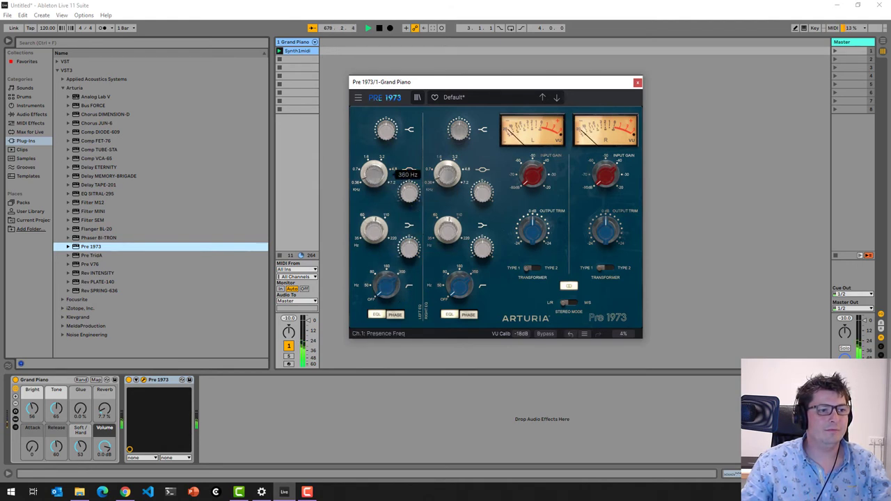
mouse_move(389, 156)
mouse_move(411, 192)
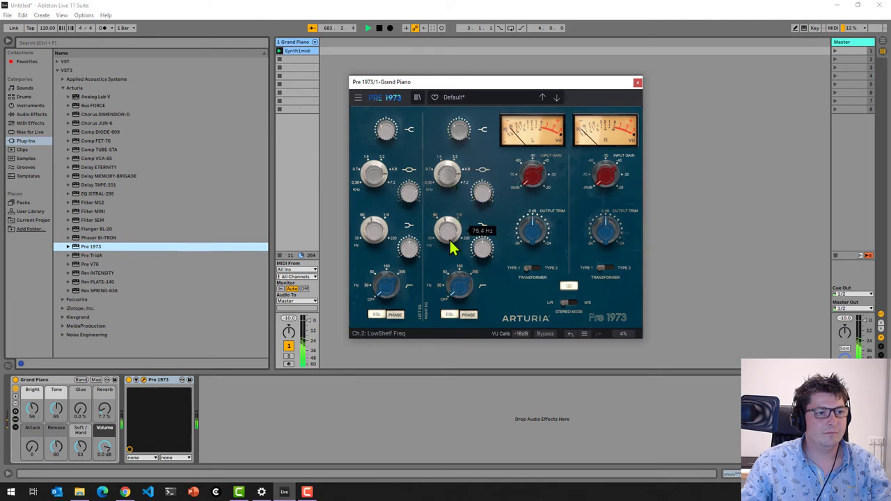
mouse_move(482, 248)
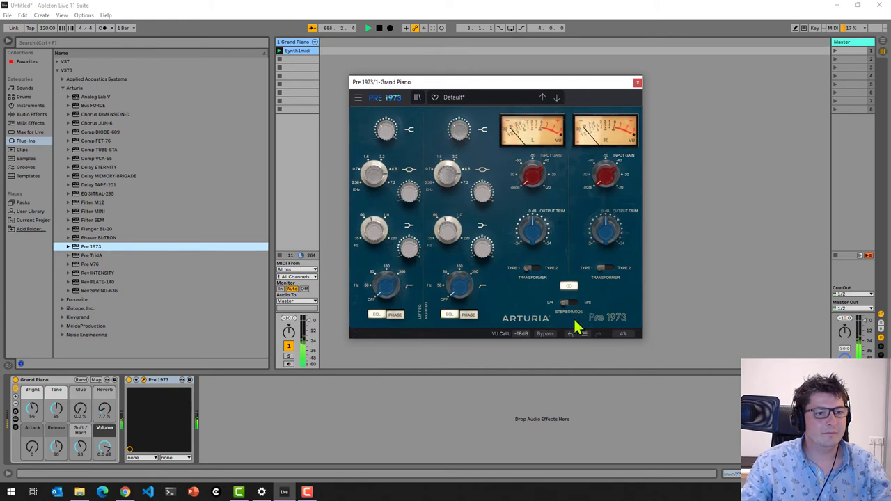
click(546, 334)
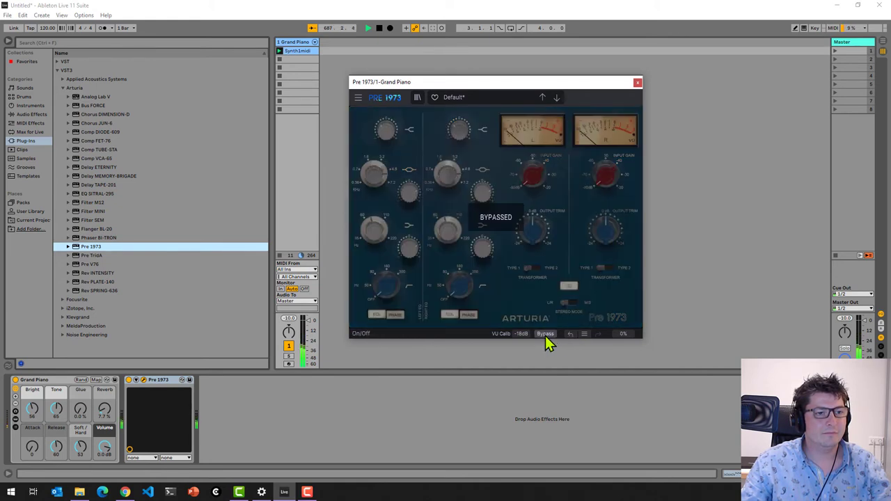
click(546, 334)
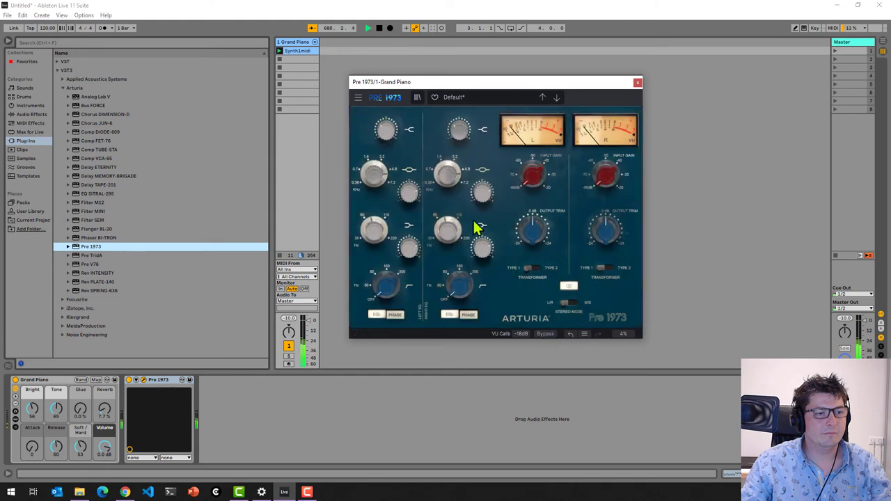
Turn up the channel 1 high-pass frequency of Pre 1973 and compare the result with the bypassed signal
mouse_move(385, 286)
drag(382, 338, 388, 281)
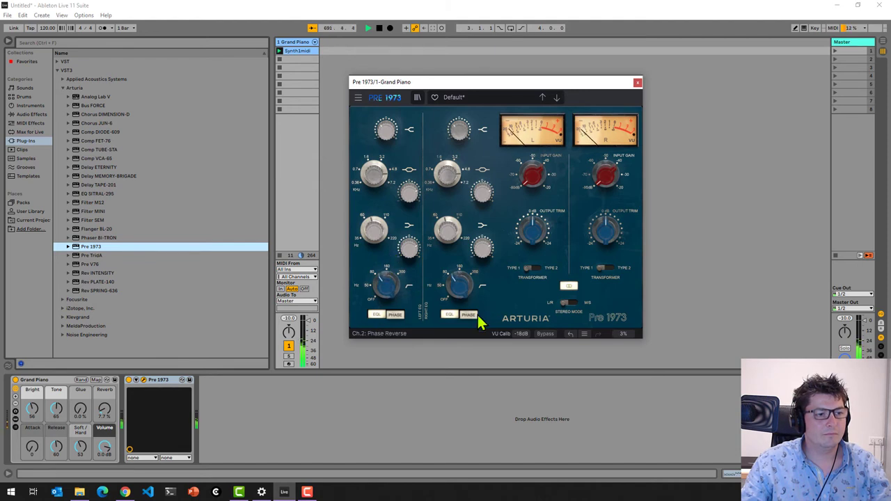
click(546, 334)
click(546, 334)
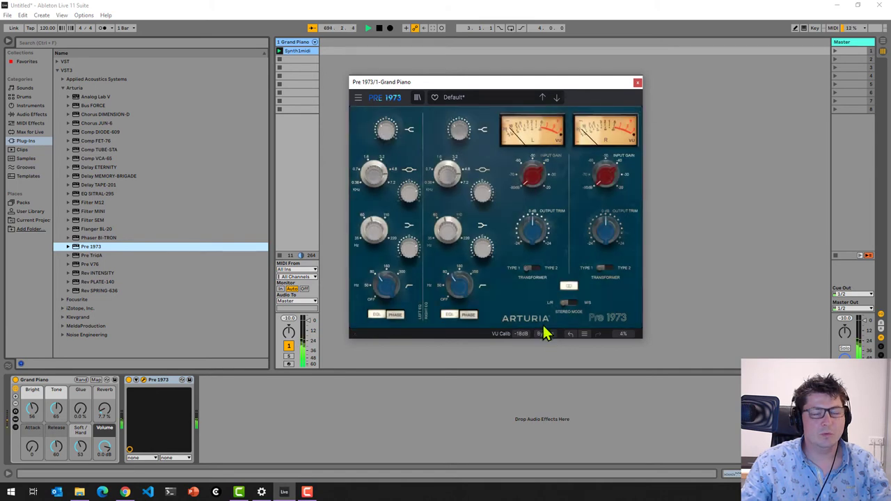
Replace Pre 1973 with Pre TridA on the Grand Piano track and bring its window into clear view
click(638, 83)
right_click(159, 381)
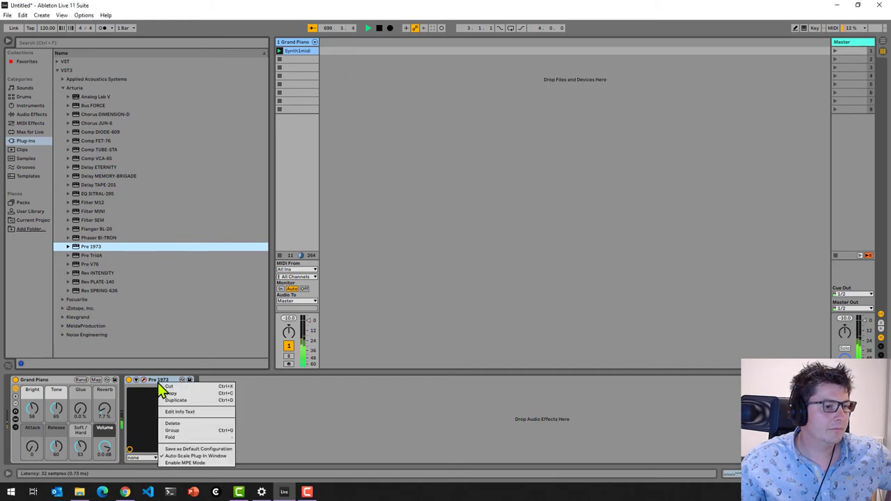
click(199, 424)
drag(98, 255, 303, 197)
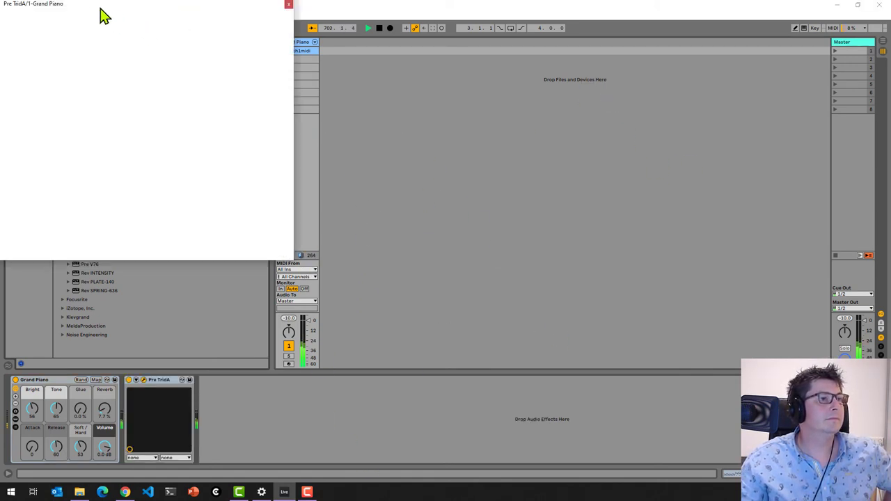
drag(99, 8, 439, 131)
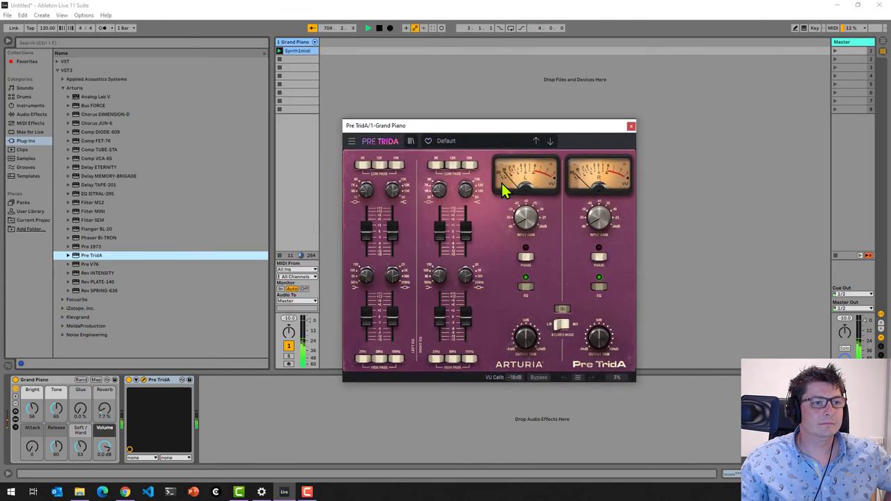
Load the EQ preset Ugly But You Can Hear Me in Pre TridA
click(475, 140)
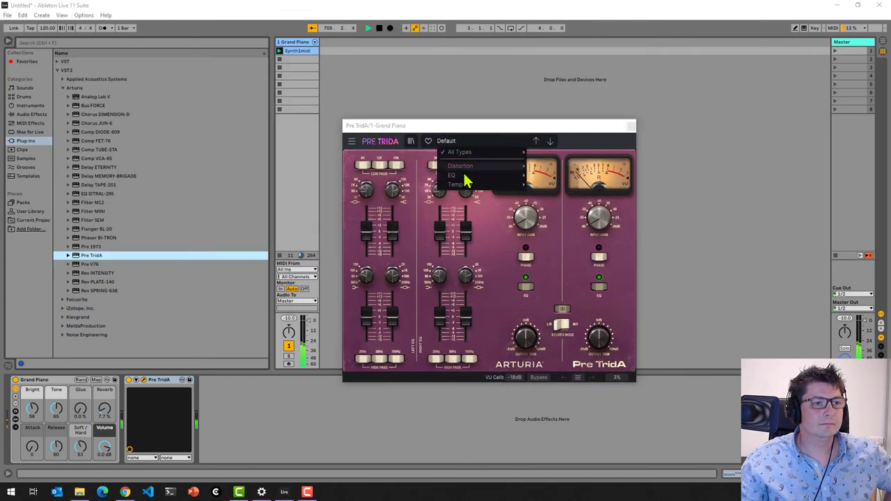
mouse_move(467, 181)
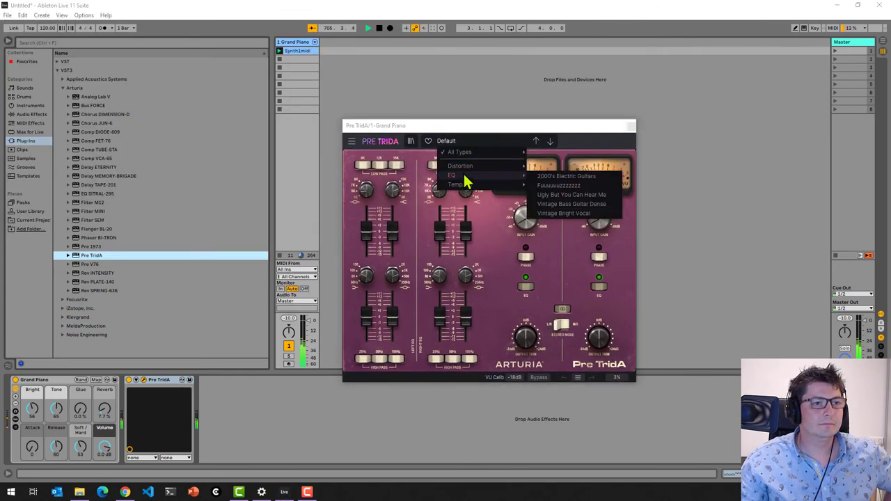
click(569, 197)
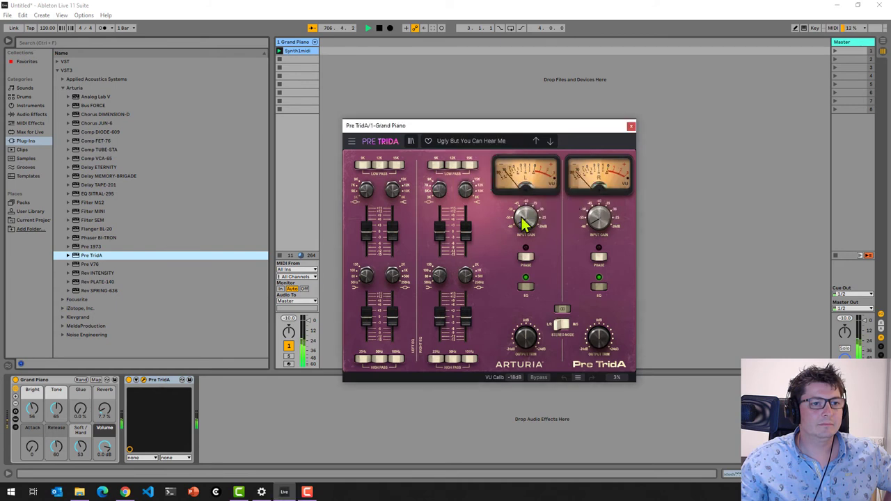
Load the EQ preset Vintage Bright Vocal and try the 12K and 15K low-pass filters on channel 1
click(495, 144)
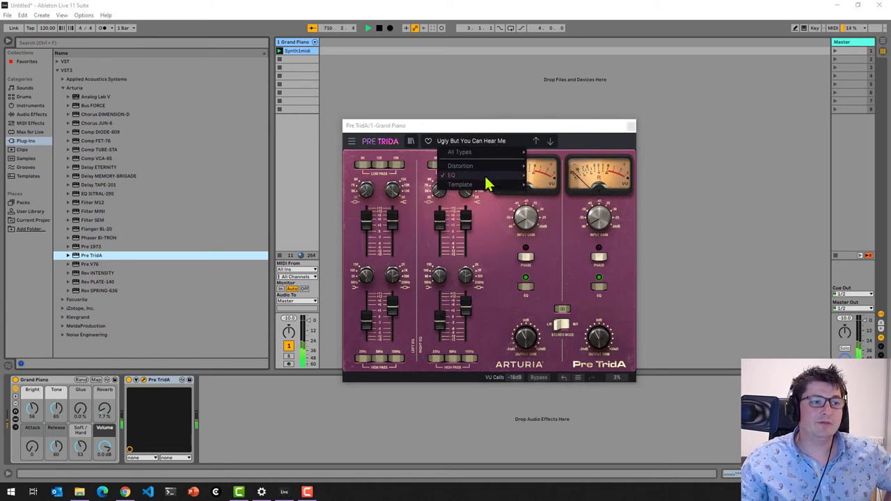
mouse_move(487, 177)
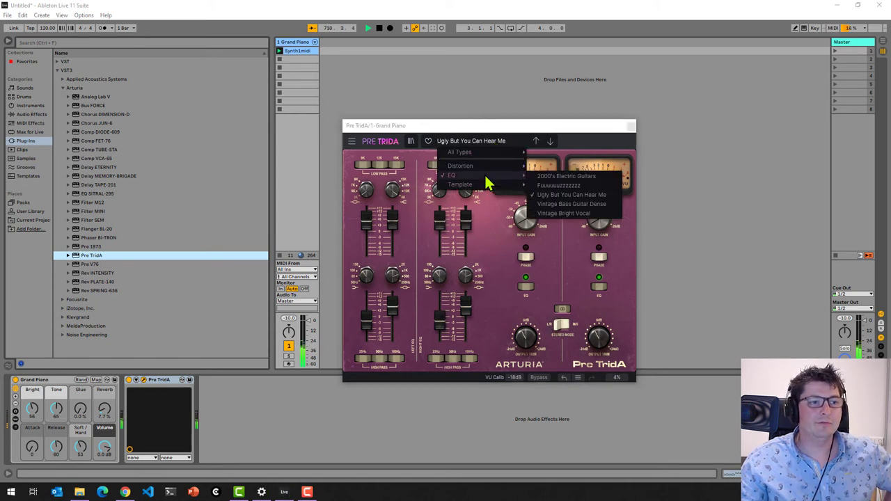
click(557, 214)
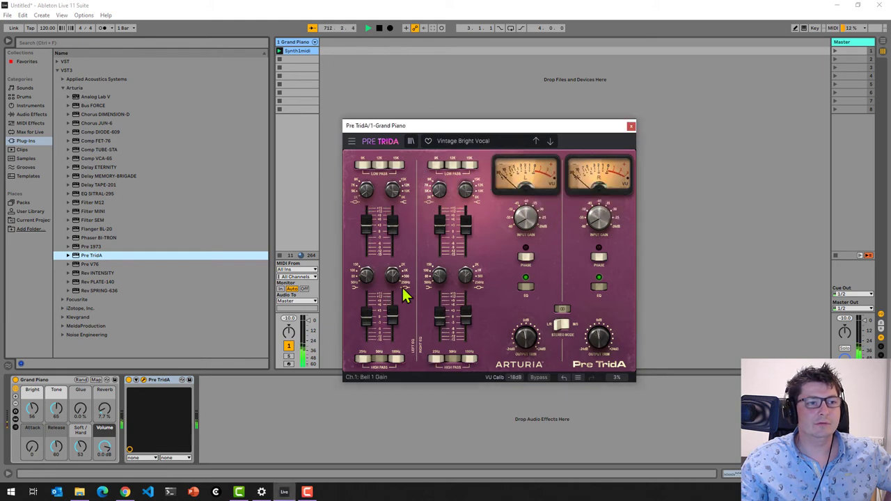
click(378, 167)
click(396, 167)
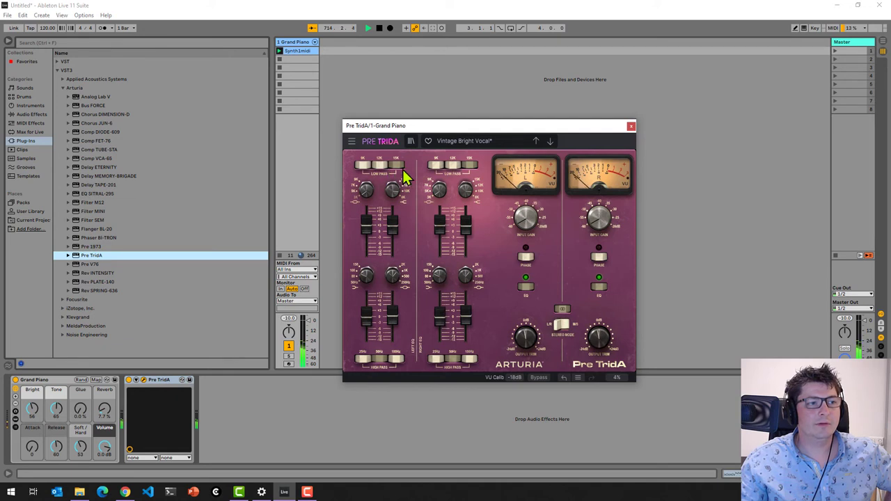
Pull down the four channel 1 EQ gain faders of Pre TridA and reverse the phase on both channels
mouse_move(394, 243)
drag(393, 236, 398, 274)
drag(367, 232, 367, 248)
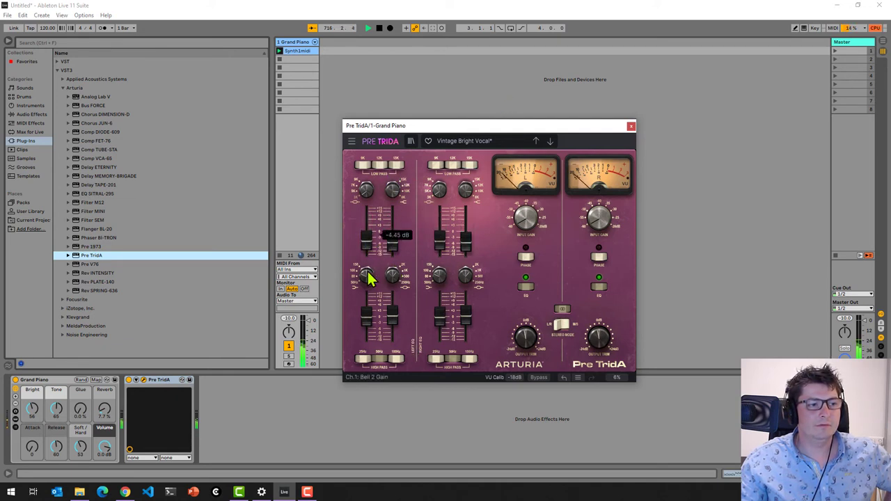
drag(367, 317, 396, 361)
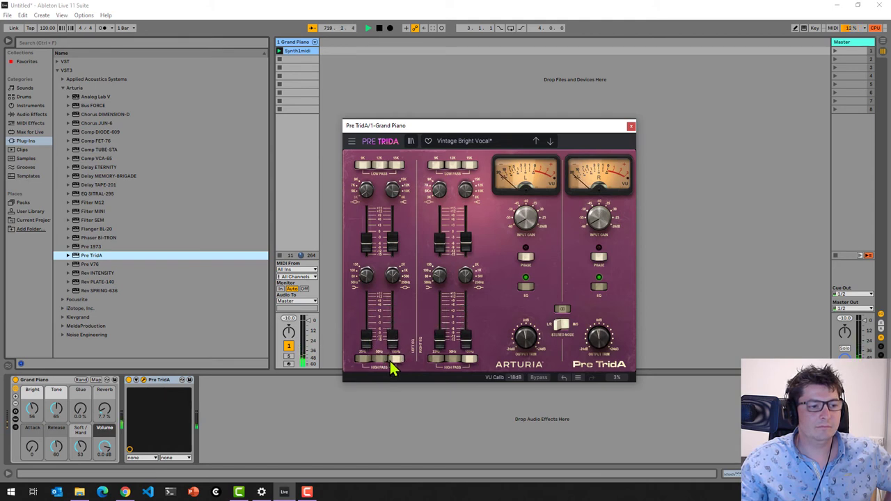
click(527, 259)
click(597, 260)
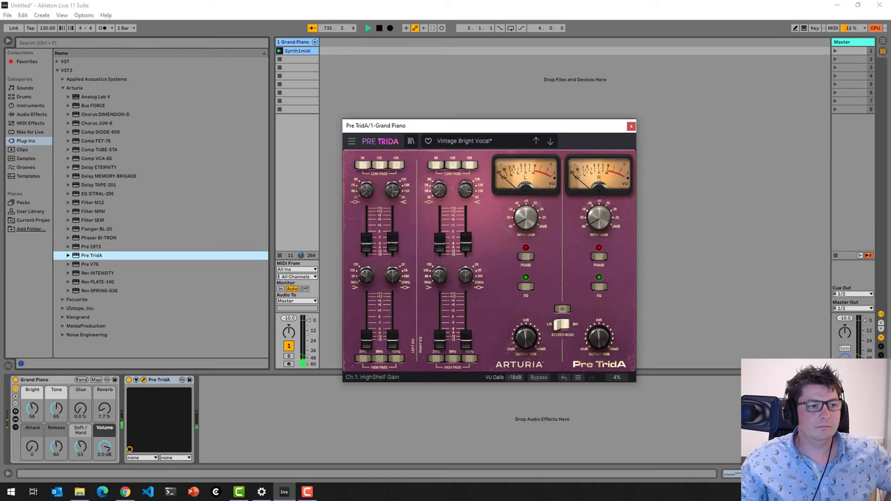
Raise the four channel 1 EQ gain faders again and switch off the 50 Hz high-pass filter
drag(393, 250, 383, 195)
drag(370, 253, 369, 231)
mouse_move(374, 338)
mouse_down()
mouse_move(369, 347)
mouse_move(369, 324)
mouse_up()
drag(394, 355, 394, 319)
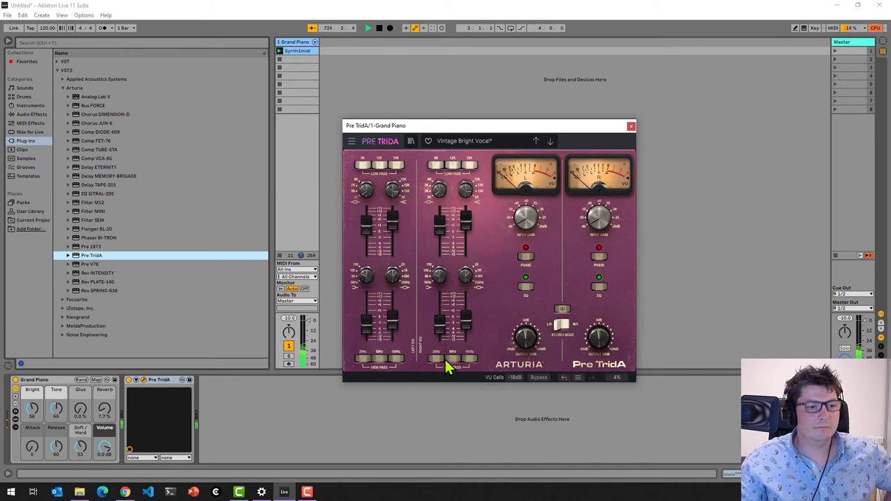
click(379, 361)
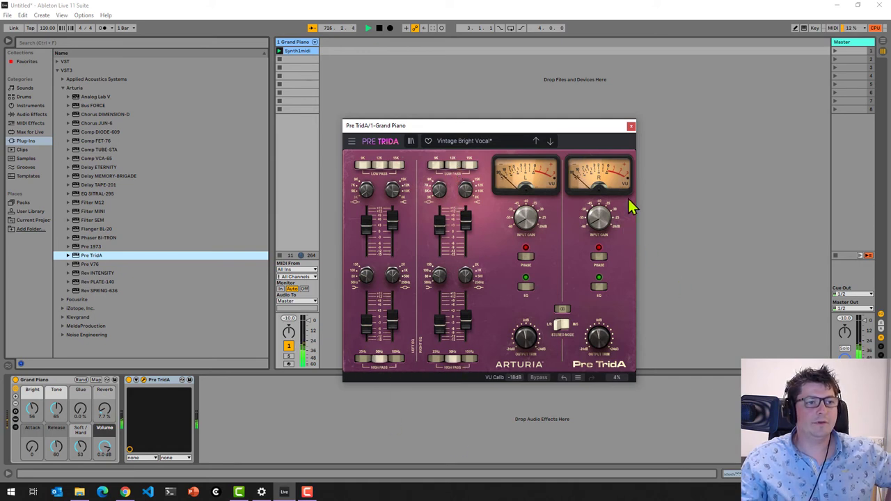
Load the Distortion preset Guitar Drive in Pre TridA
click(509, 141)
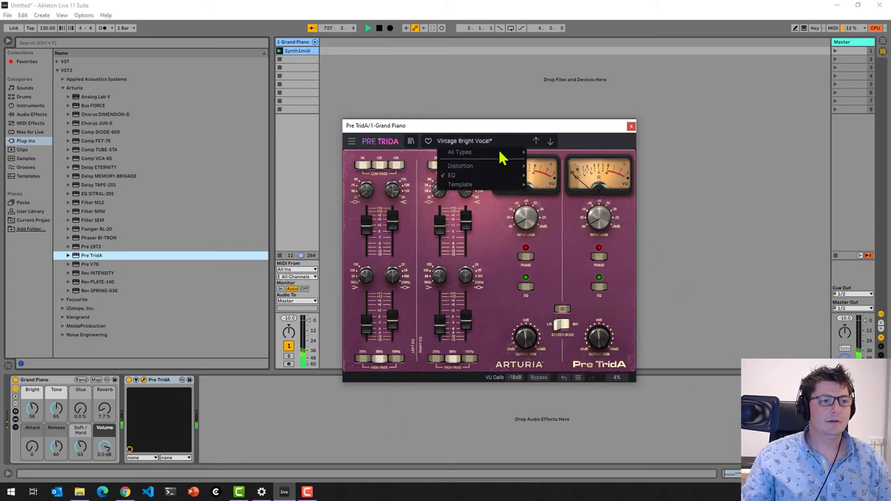
mouse_move(511, 171)
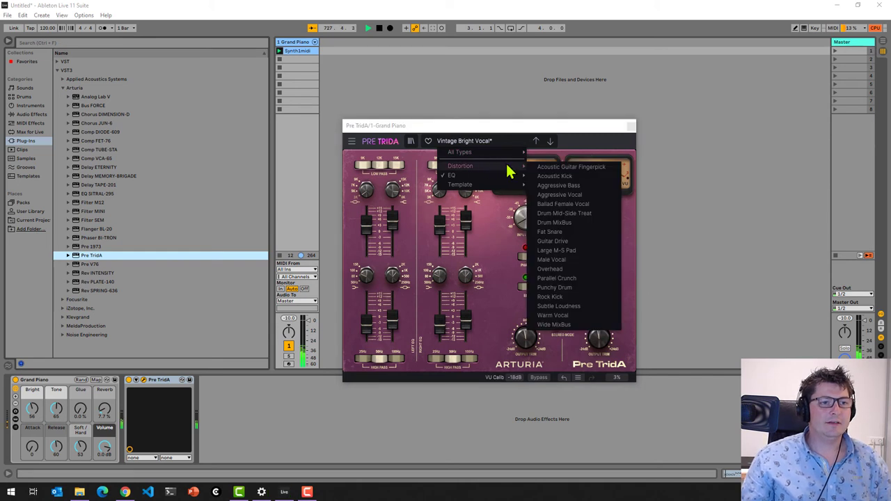
click(552, 240)
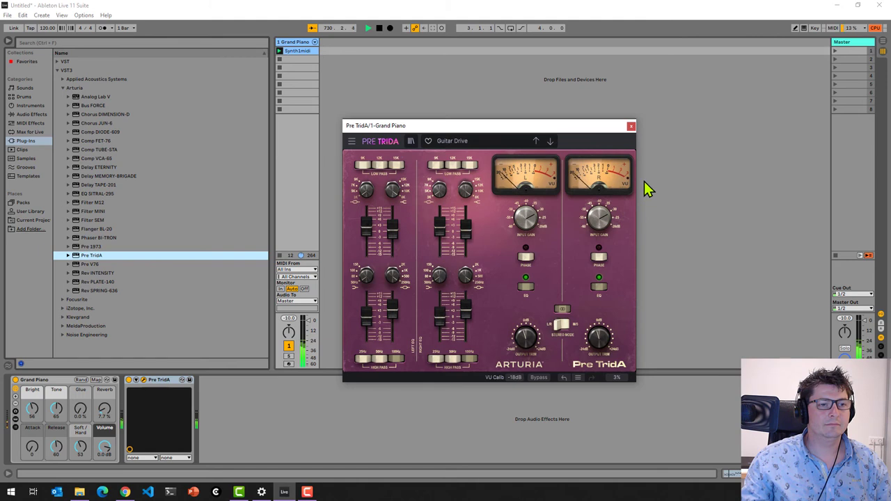
Replace Pre TridA with Pre V76 on the Grand Piano track and bring its window into clear view
click(631, 126)
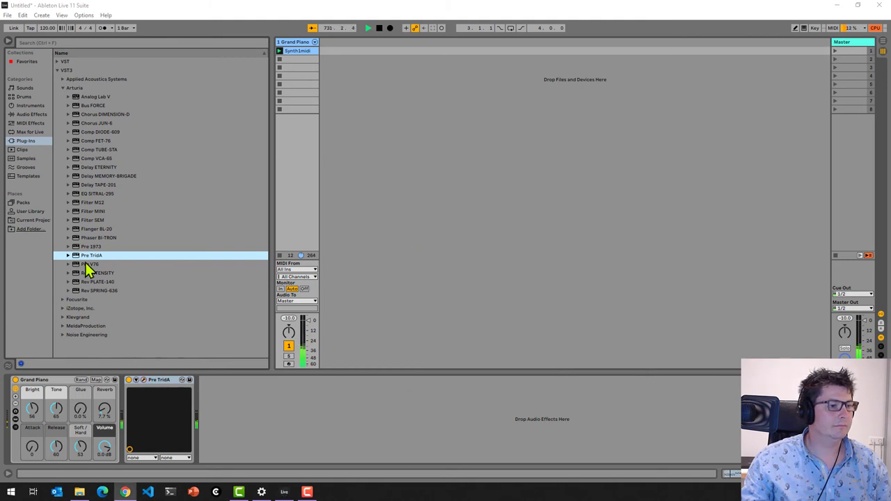
right_click(152, 387)
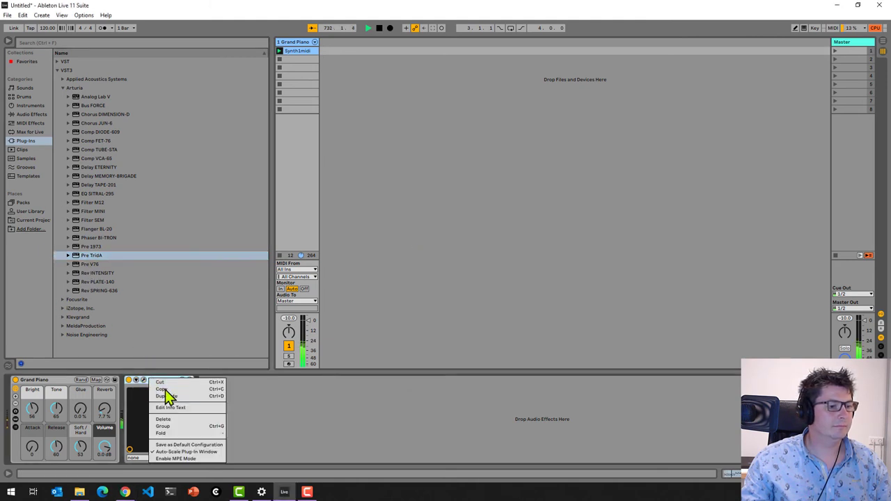
click(186, 425)
click(91, 264)
drag(93, 268, 298, 213)
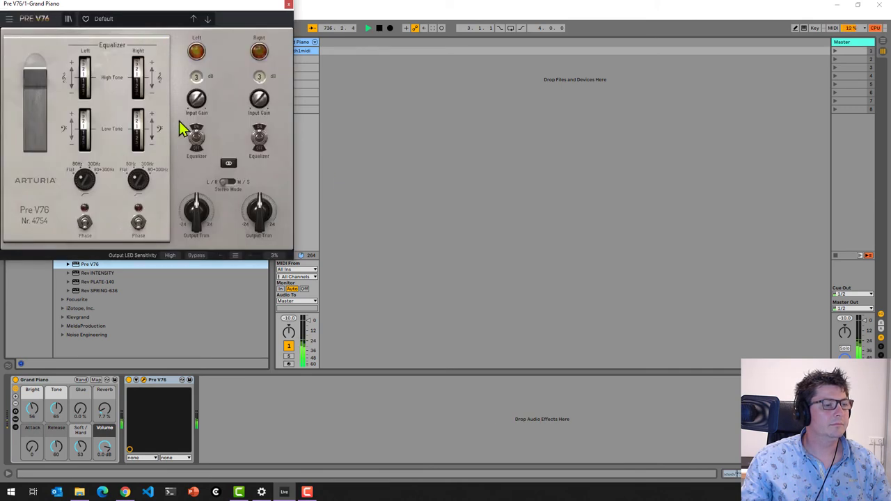
drag(157, 5, 562, 143)
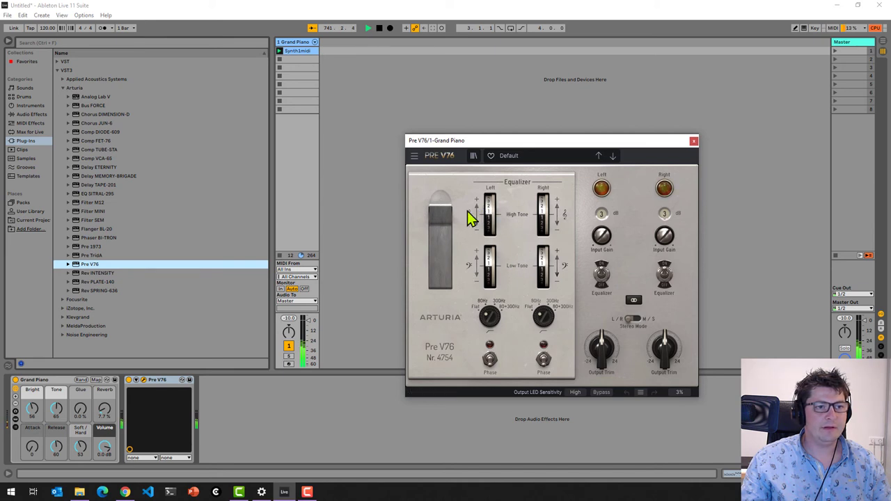
Turn the high and low tone gains of Pre V76 up to 10 dB and reverse the phase on both channels
drag(488, 225, 491, 160)
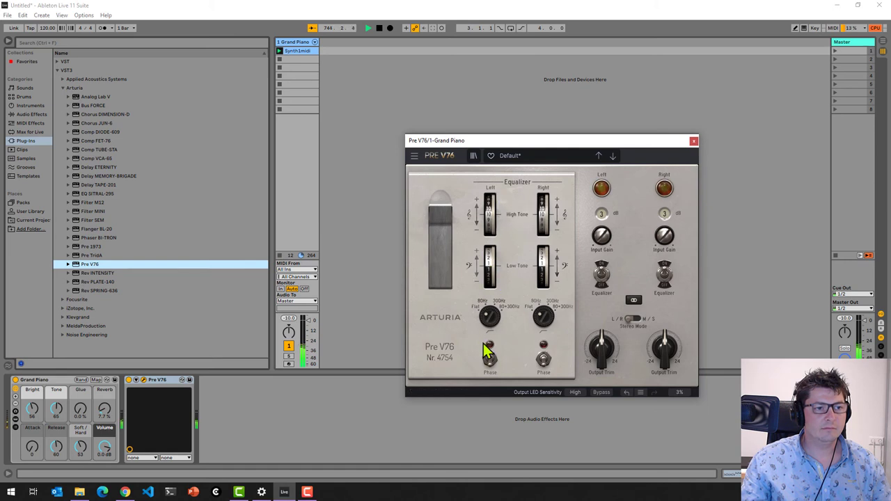
drag(494, 282, 497, 185)
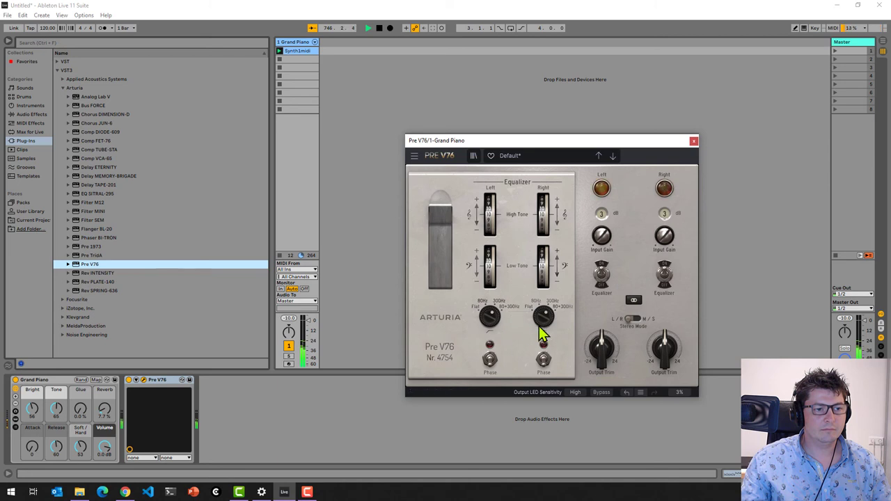
click(490, 361)
click(543, 359)
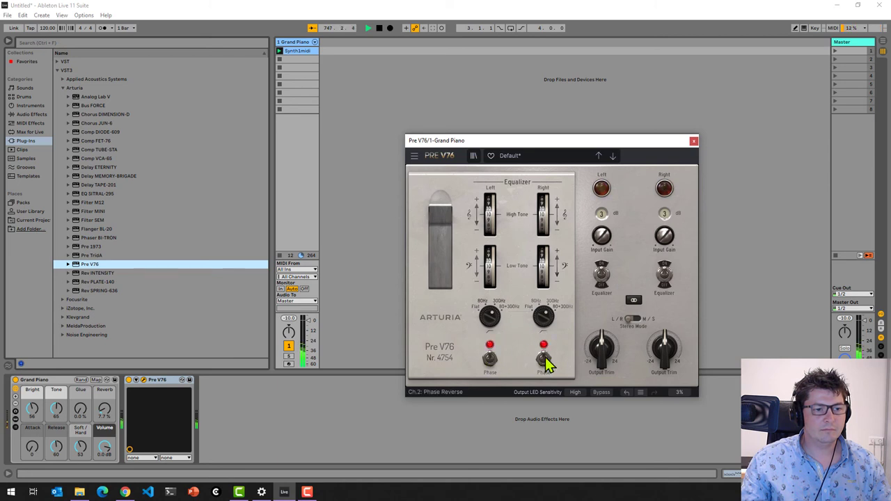
Toggle the equalizer of Pre V76 and readjust the left high tone gain
click(603, 276)
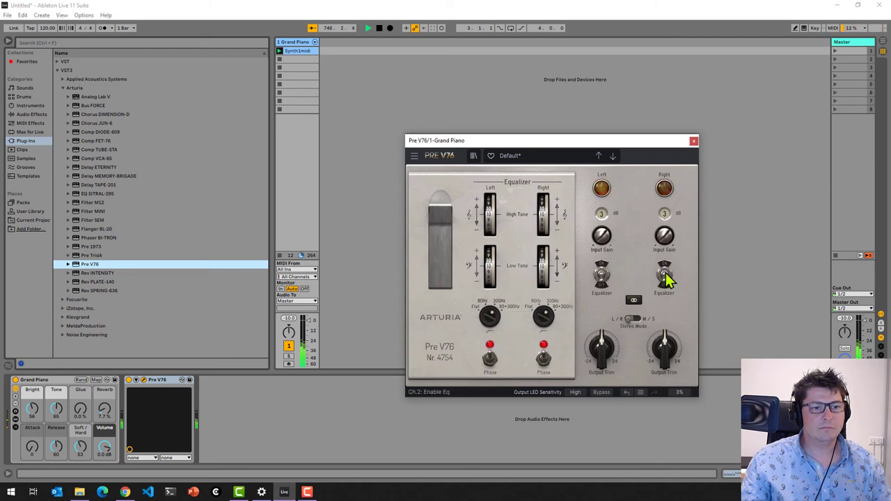
drag(493, 222, 497, 167)
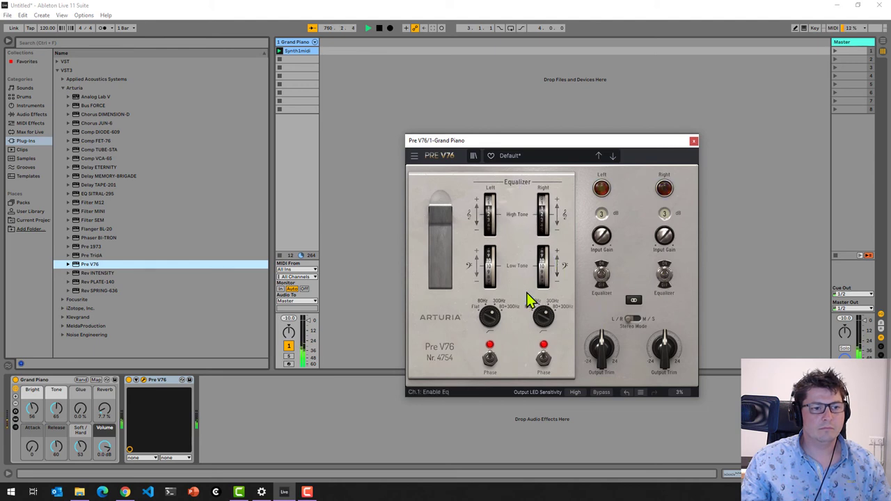
drag(491, 225, 497, 172)
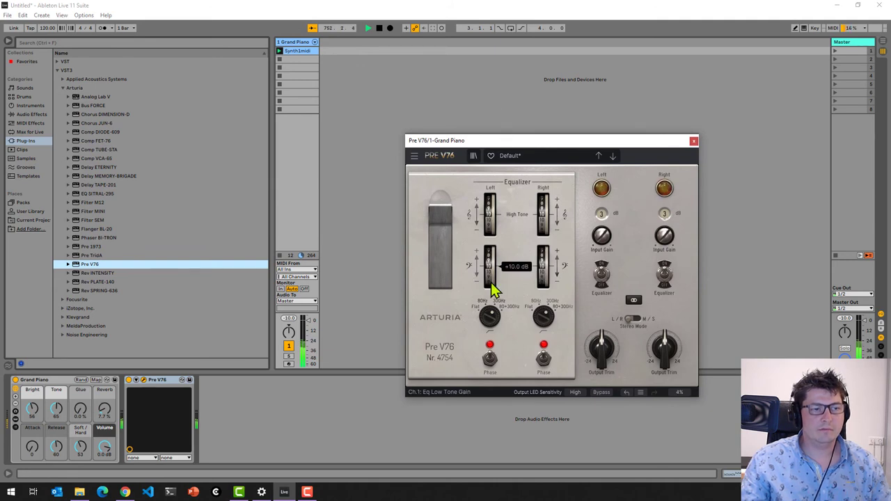
Load the EQ preset Bright in Pre V76, followed by the preset Loudness
click(551, 154)
mouse_move(557, 185)
click(622, 192)
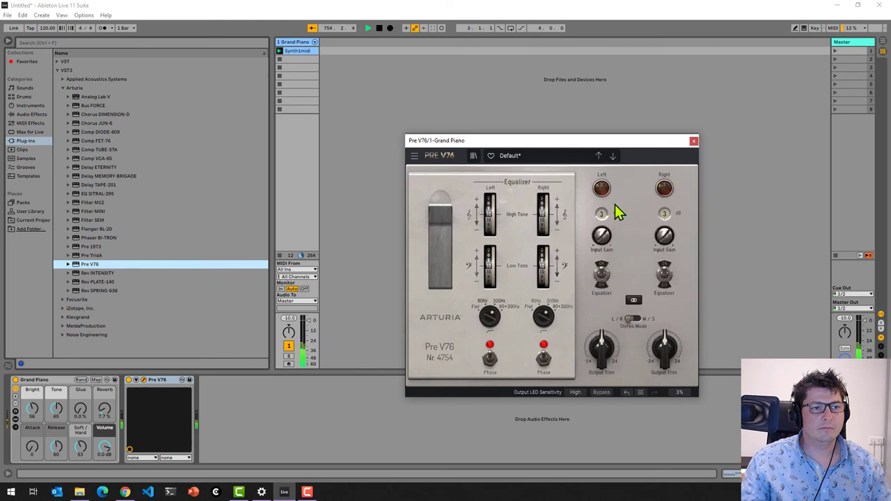
click(577, 158)
mouse_move(565, 188)
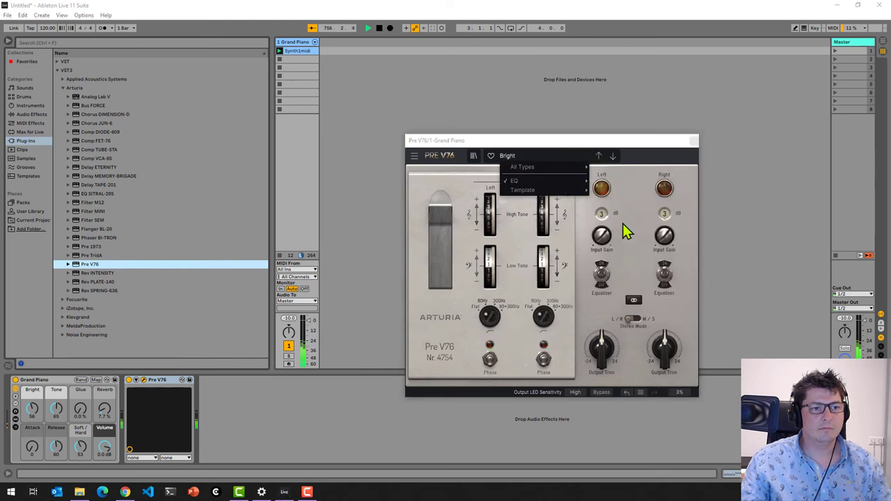
click(612, 237)
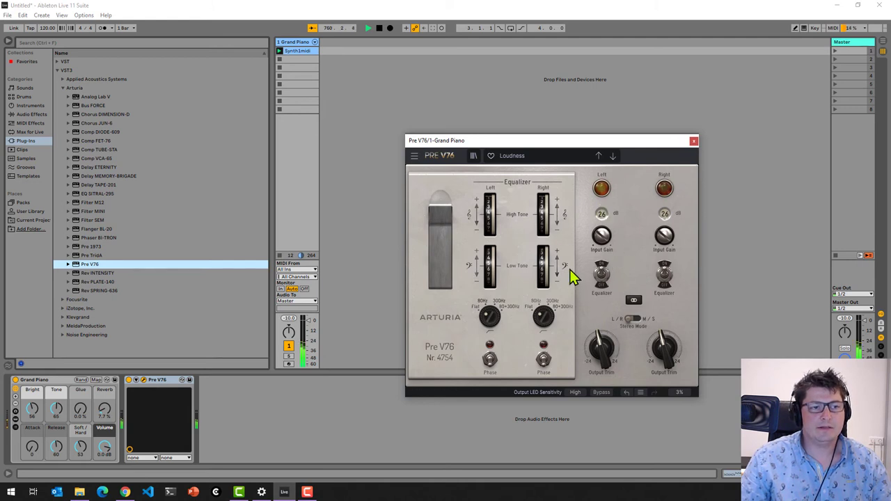
Raise the input gain of Pre V76 to 29 dB and compare the sound with and without bypass
mouse_move(602, 237)
mouse_down()
mouse_move(603, 286)
mouse_move(606, 227)
mouse_up()
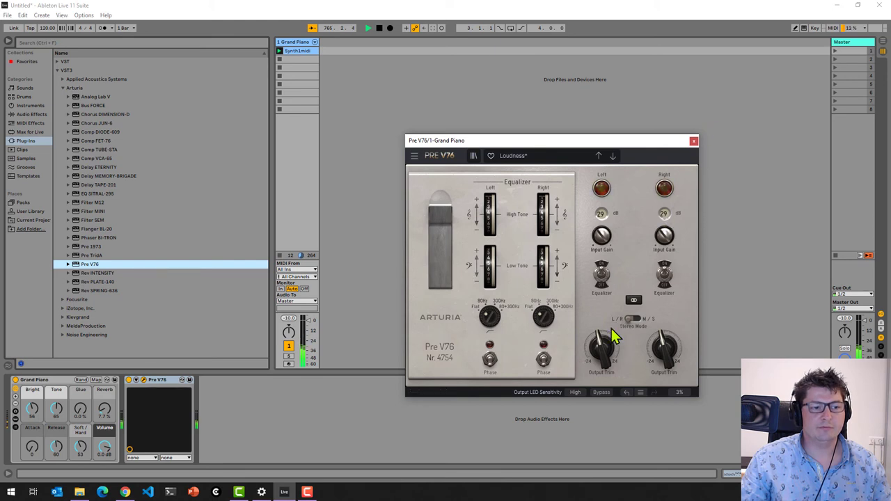
click(600, 394)
click(600, 394)
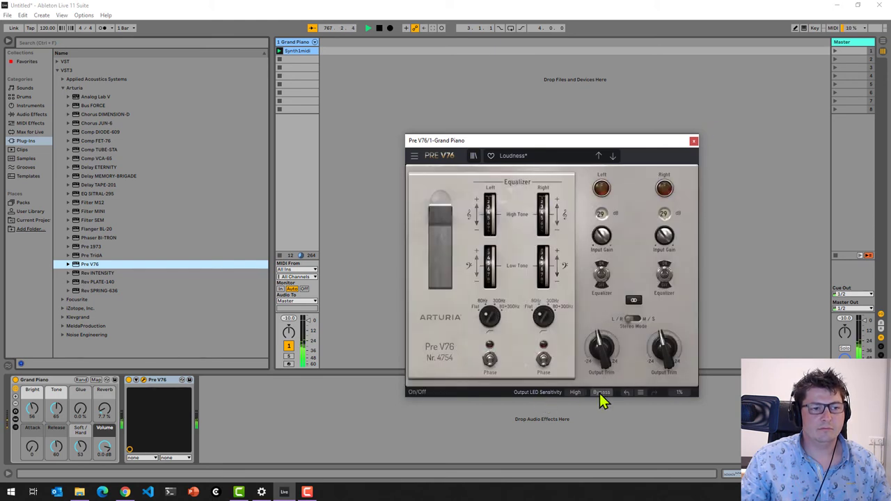
Replace Pre V76 with Rev INTENSITY on the Grand Piano track and bring its window into clear view
click(694, 141)
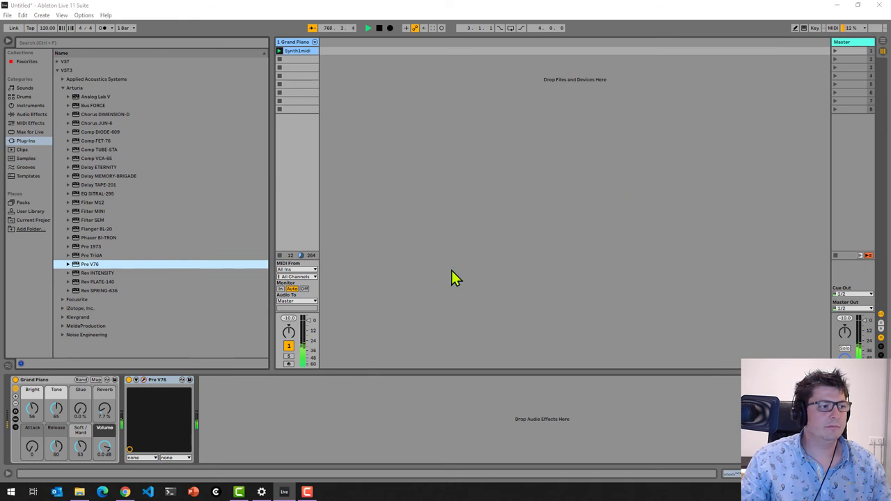
right_click(159, 382)
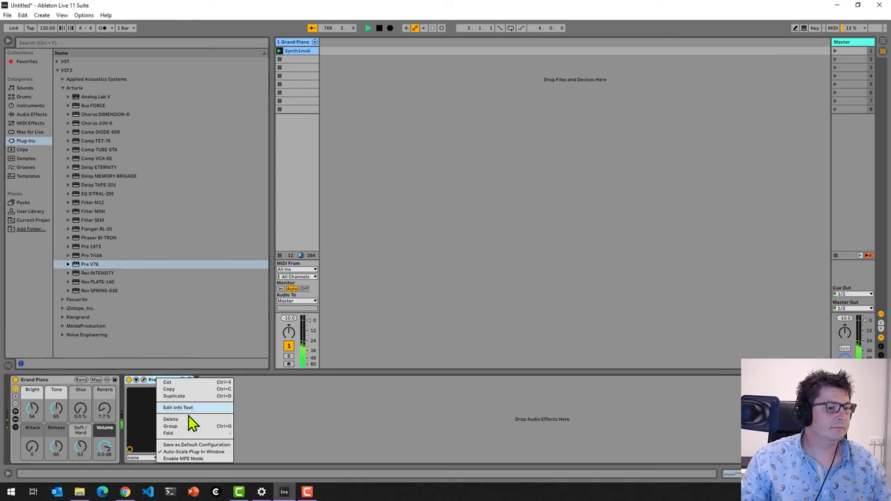
click(189, 422)
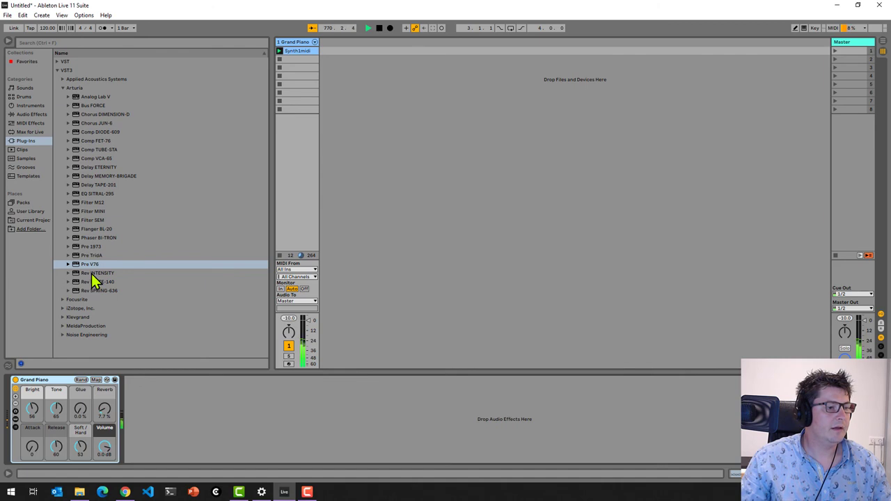
double_click(94, 274)
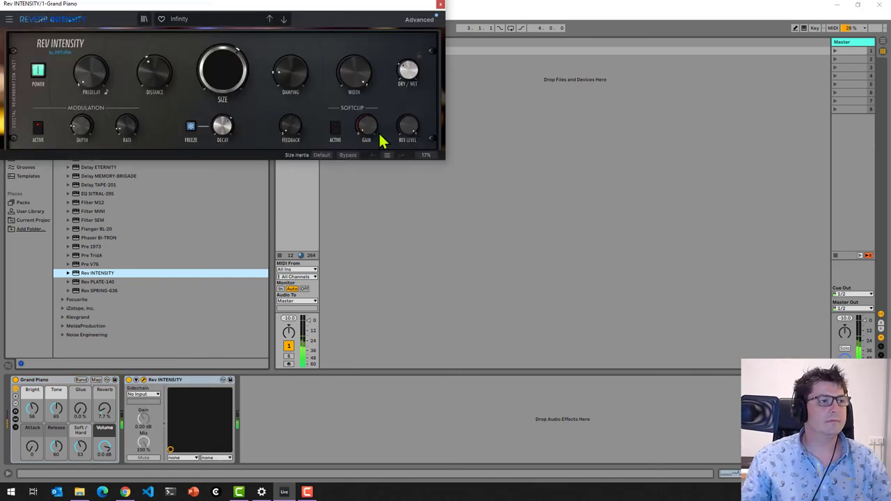
drag(207, 13, 511, 153)
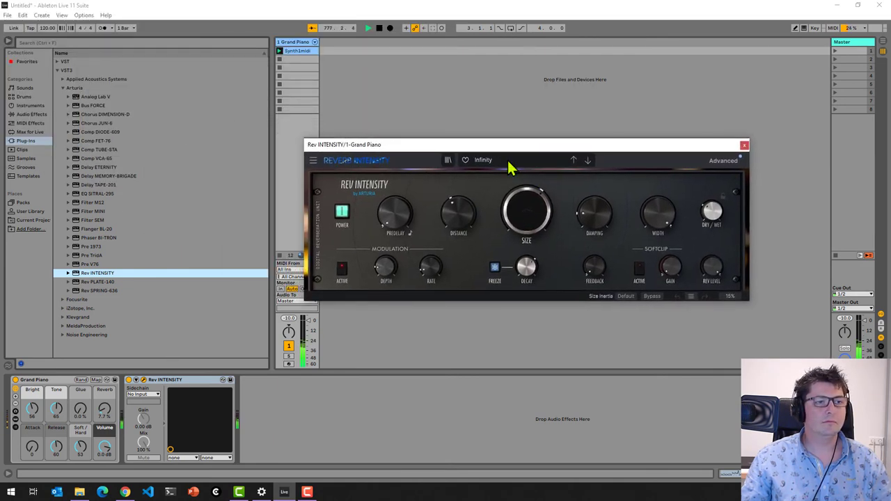
Load the Reverb preset Cool Room in Rev INTENSITY and show the advanced controls
click(498, 159)
mouse_move(498, 187)
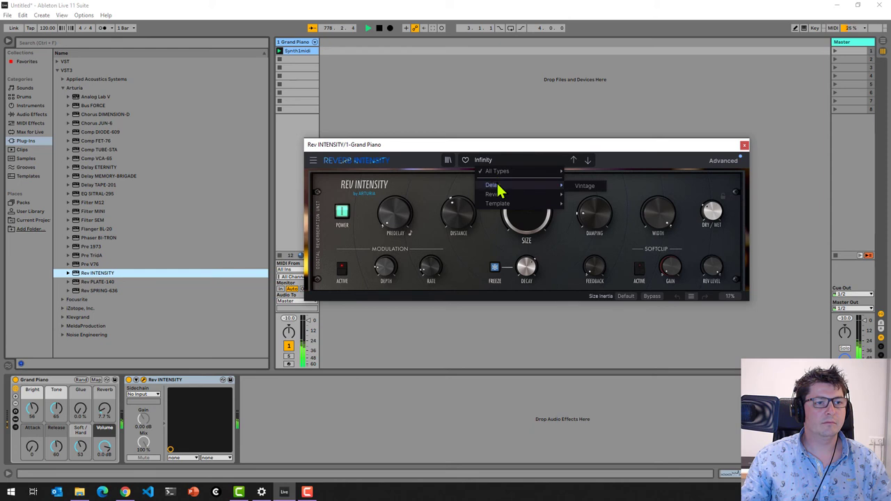
mouse_move(534, 195)
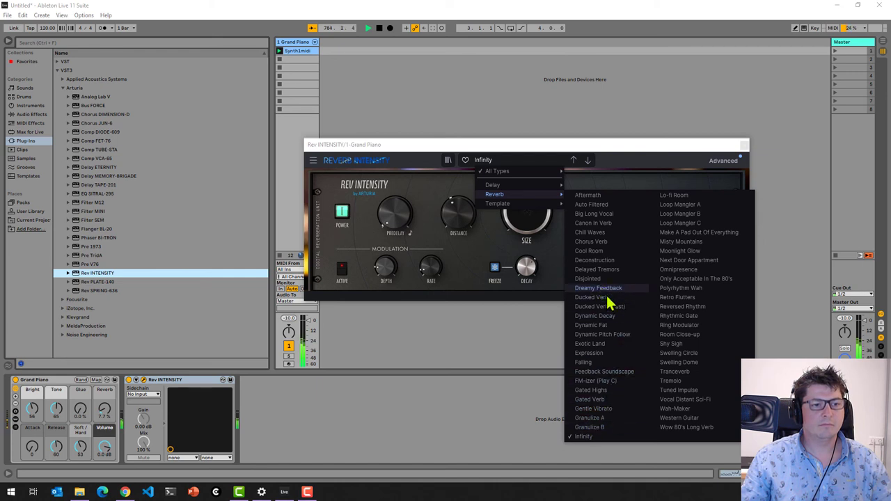
click(643, 253)
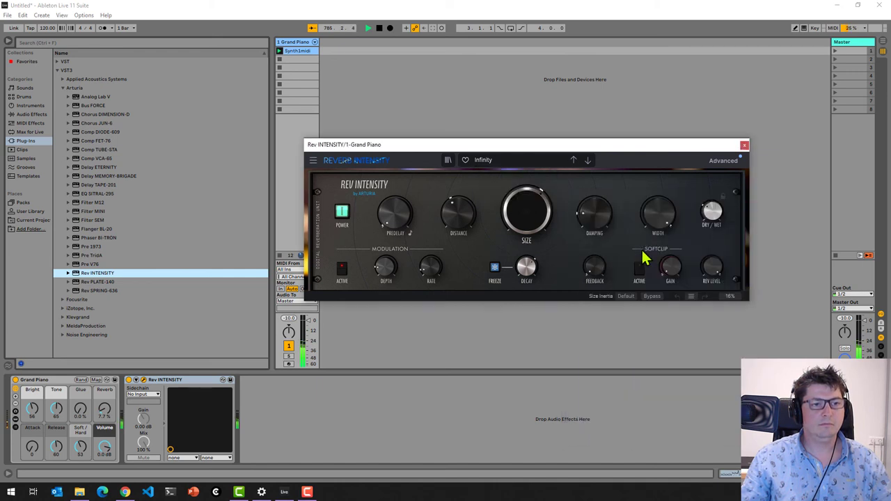
drag(615, 137, 563, 90)
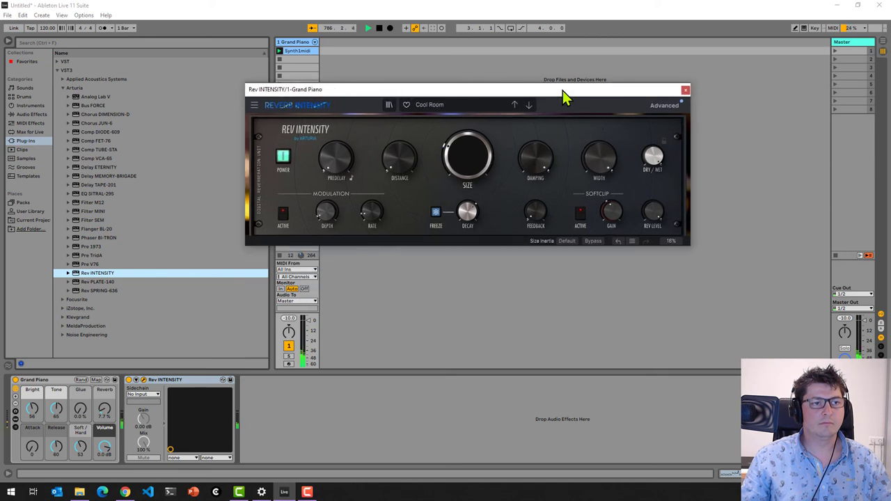
click(663, 105)
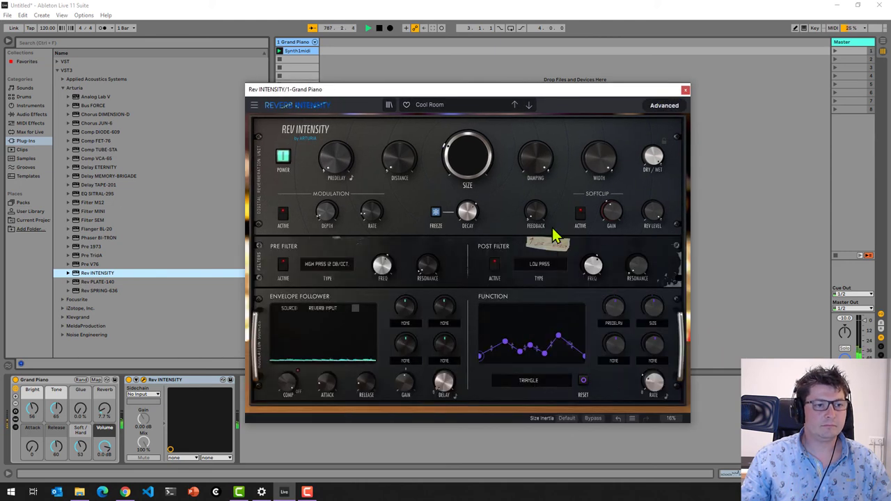
Adjust the feedback of Rev INTENSITY and turn its reverb size down to 0.00
mouse_move(541, 221)
drag(541, 221, 541, 213)
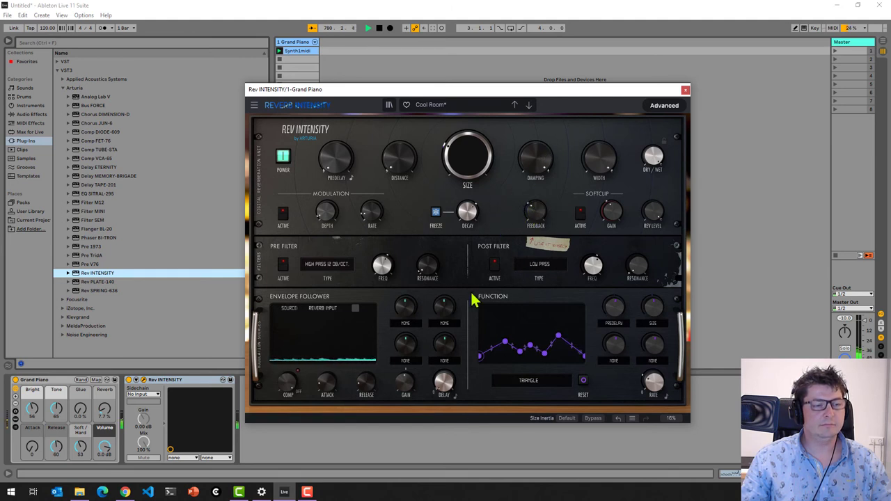
mouse_move(451, 160)
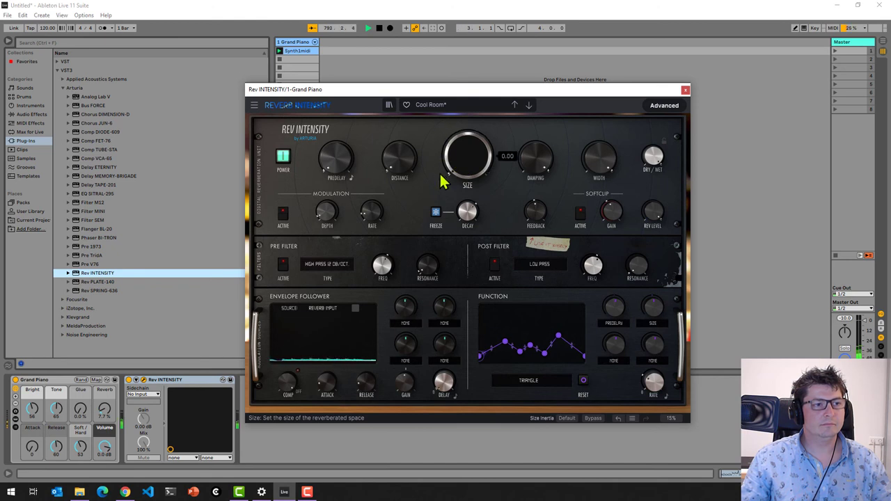
mouse_move(535, 214)
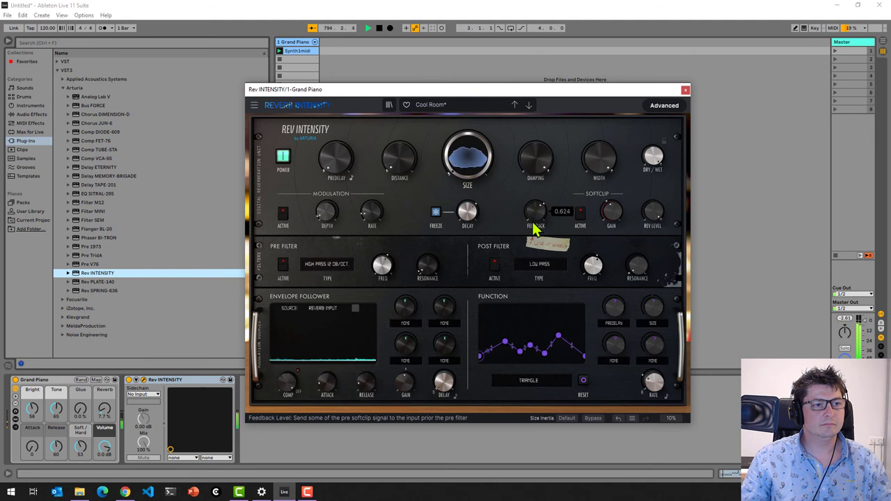
drag(534, 245, 530, 242)
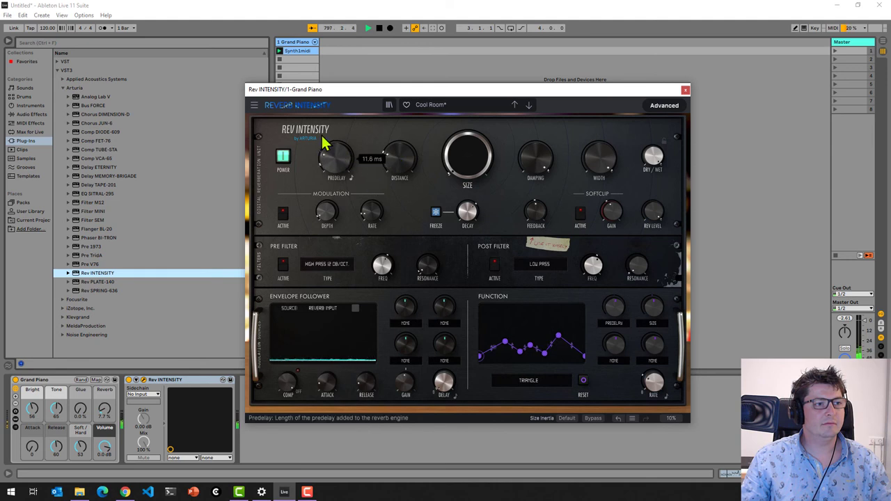
Readjust the predelay, distance, width and modulation rate of Rev INTENSITY
scroll(601, 160, up, 2)
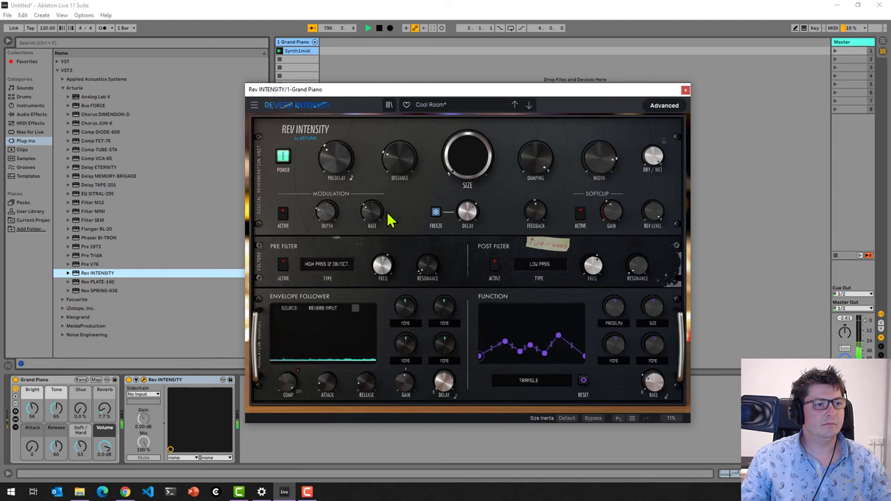
mouse_move(613, 222)
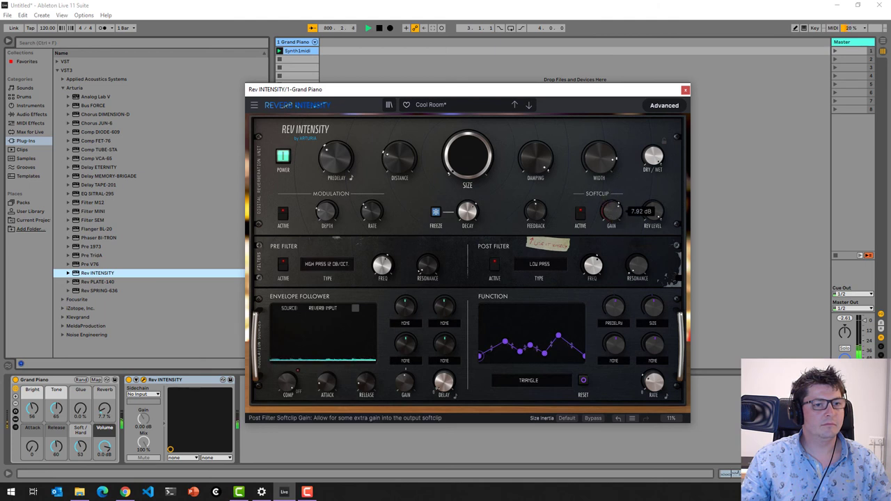
mouse_move(468, 215)
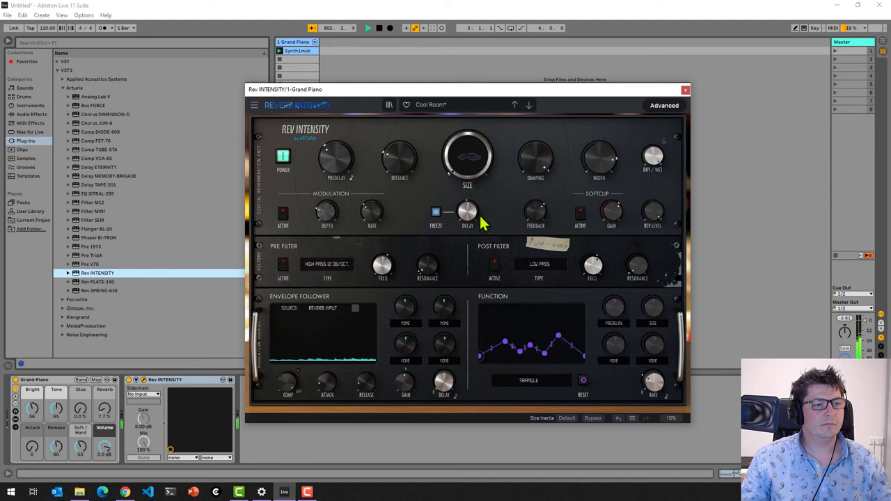
mouse_move(539, 207)
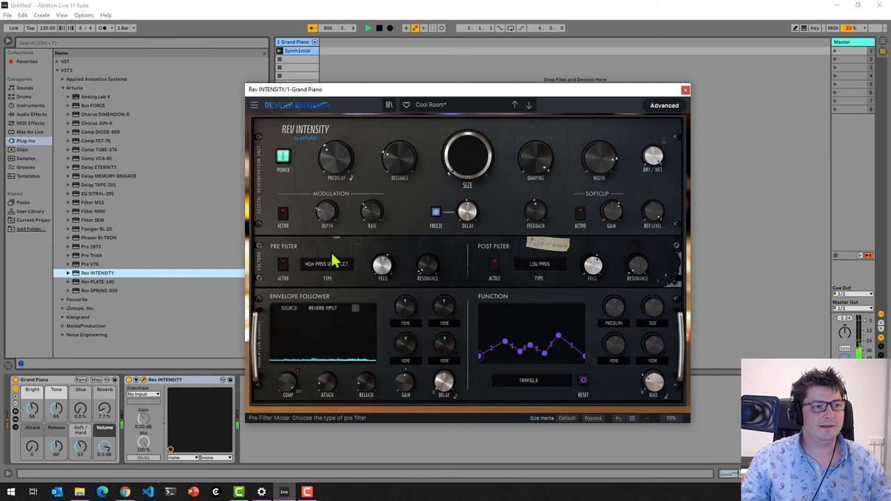
Load the Reverb preset Auto Filtered in Rev INTENSITY, followed by FM-izer (Play C)
click(429, 106)
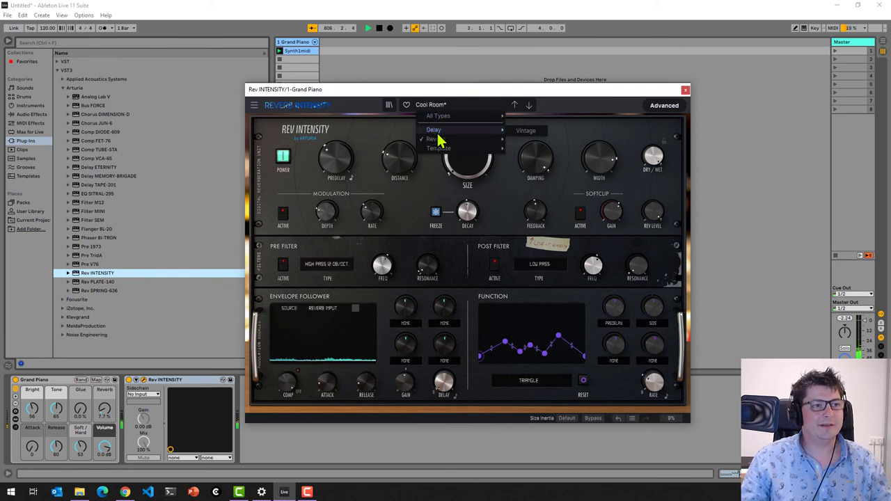
mouse_move(441, 142)
click(543, 149)
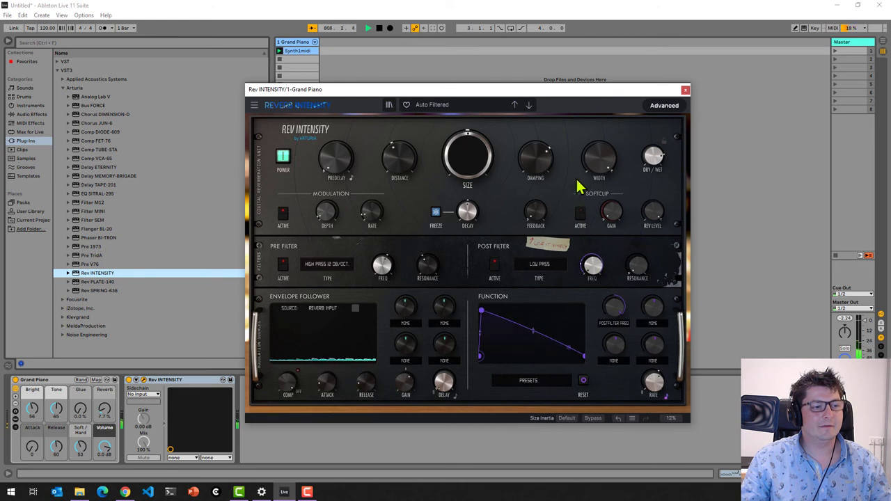
click(458, 109)
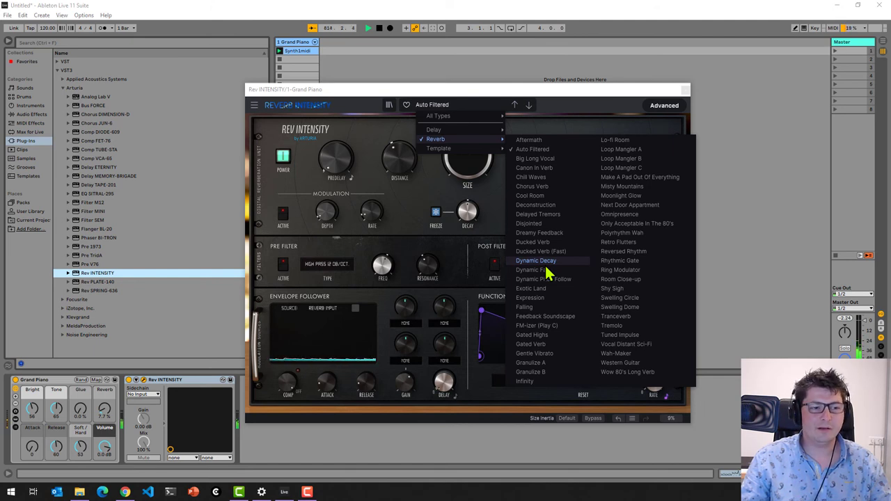
click(540, 325)
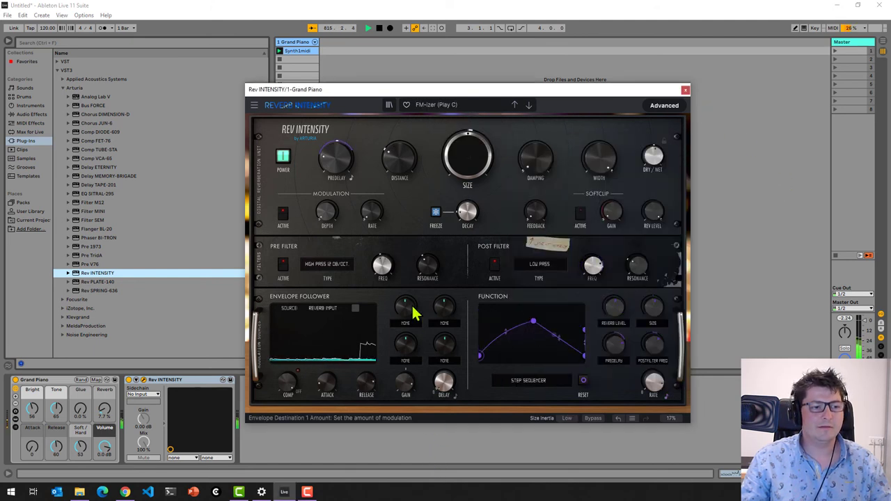
Load the Reverb preset Tranceverb in Rev INTENSITY, followed by Only Acceptable In The 80's
click(456, 111)
mouse_move(461, 138)
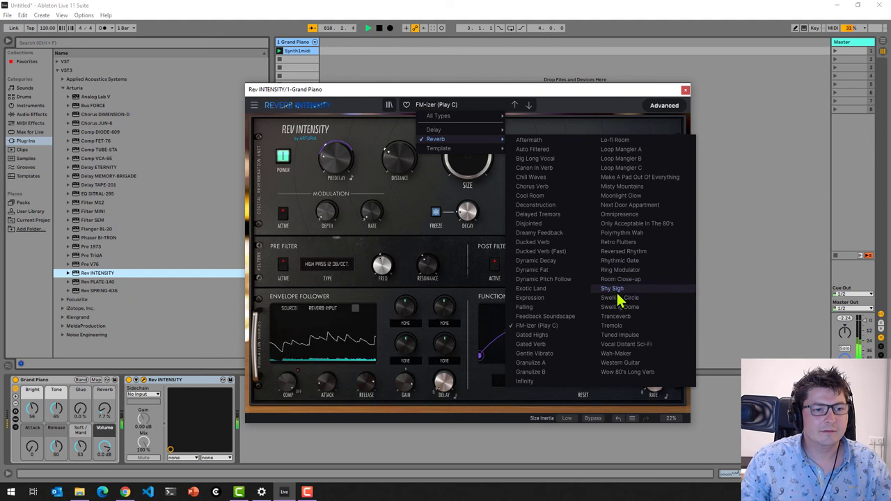
click(618, 317)
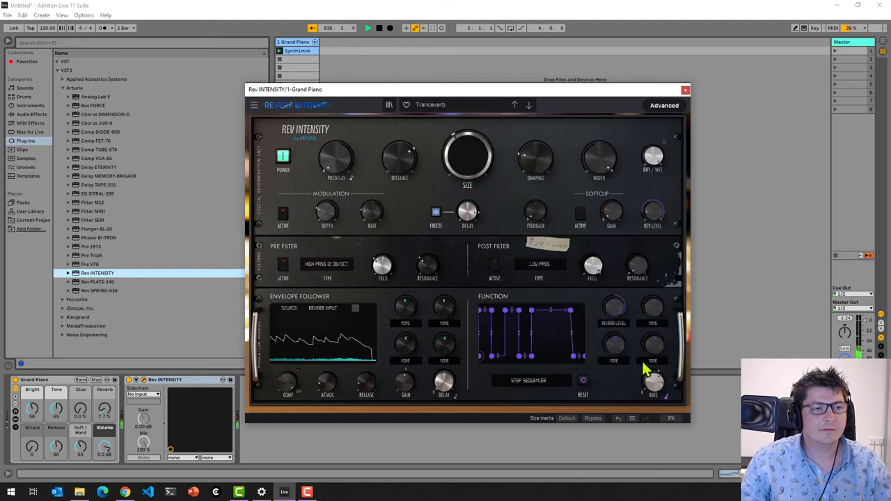
click(467, 105)
mouse_move(461, 140)
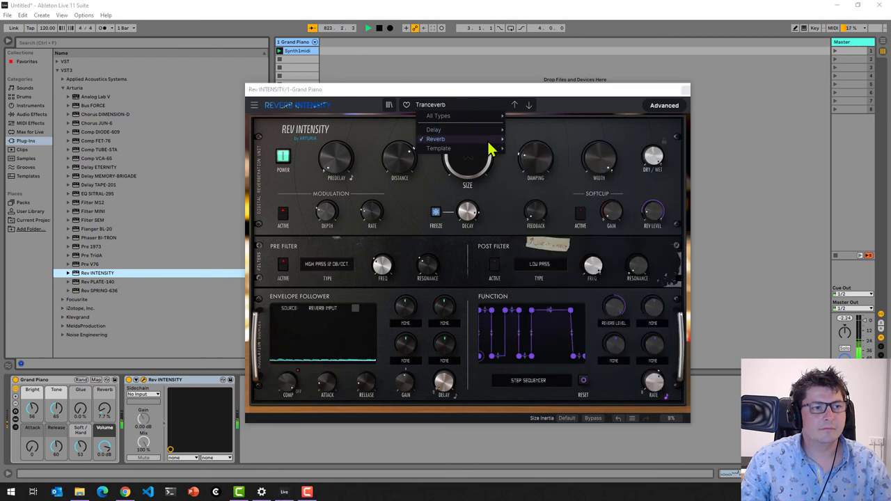
mouse_move(496, 142)
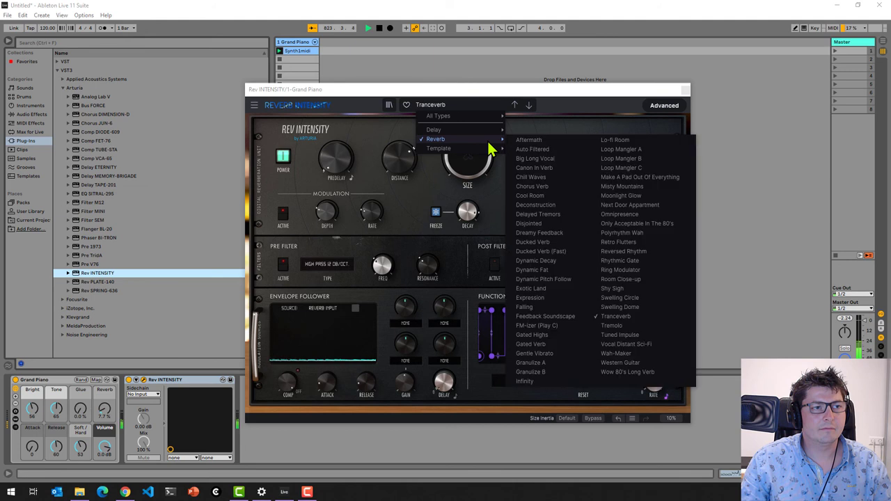
click(632, 223)
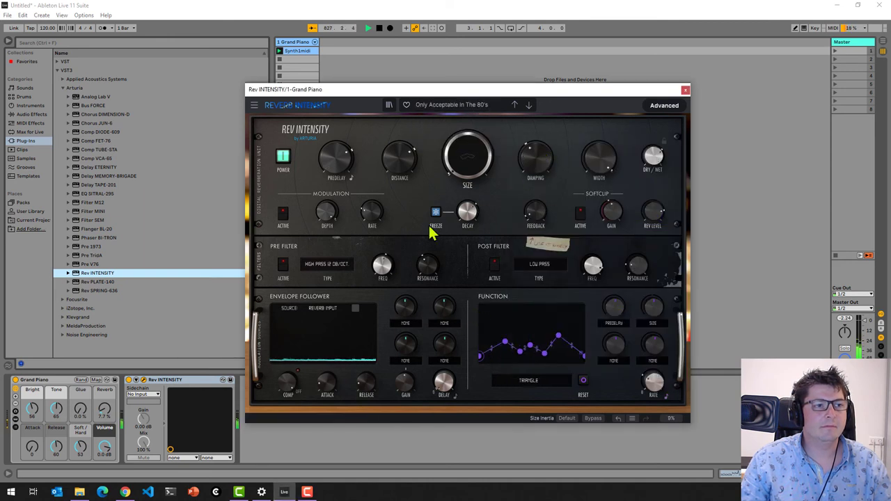
Replace Rev INTENSITY with Rev PLATE-140 on the Grand Piano track and bring its window into clear view
click(686, 92)
right_click(177, 383)
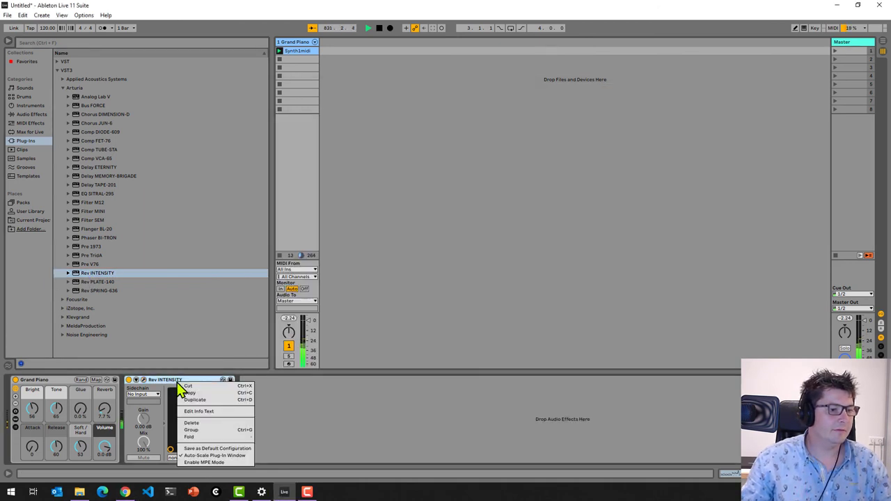
click(195, 422)
drag(91, 282, 307, 186)
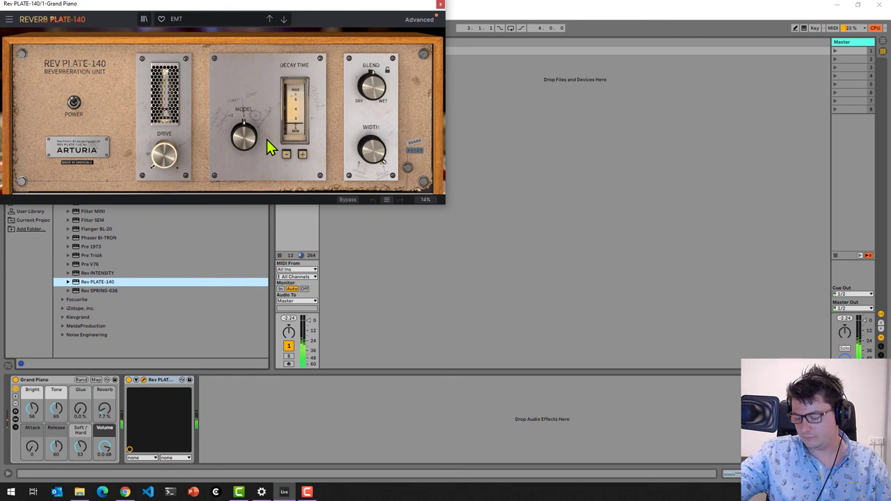
drag(154, 6, 450, 181)
mouse_move(465, 271)
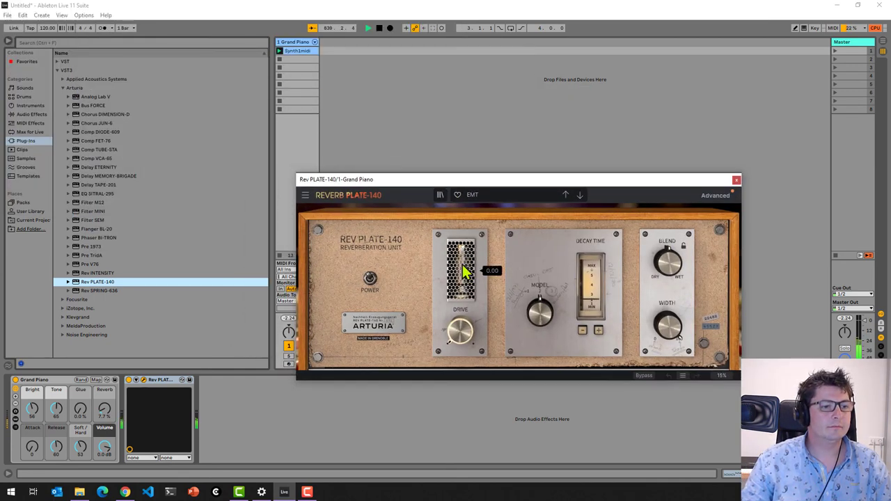
Adjust the drive of Rev PLATE-140, switch its plate model and increase the decay time
drag(459, 313, 463, 342)
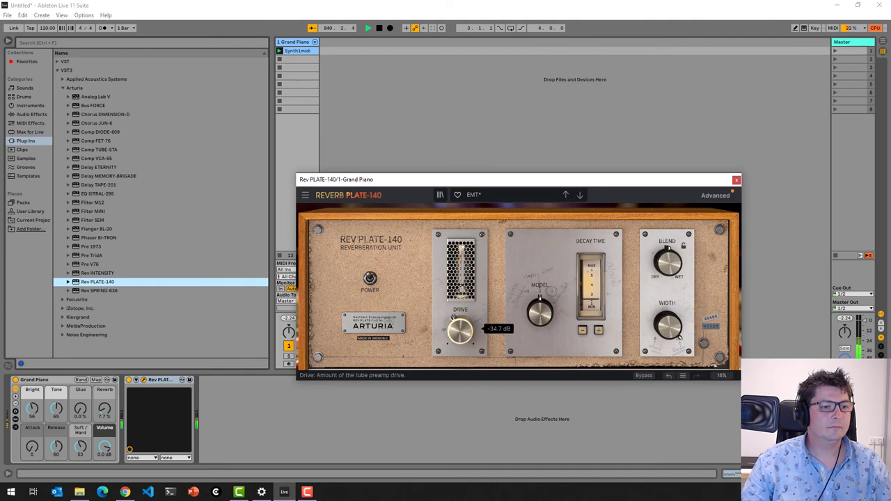
drag(440, 273, 536, 346)
mouse_move(537, 321)
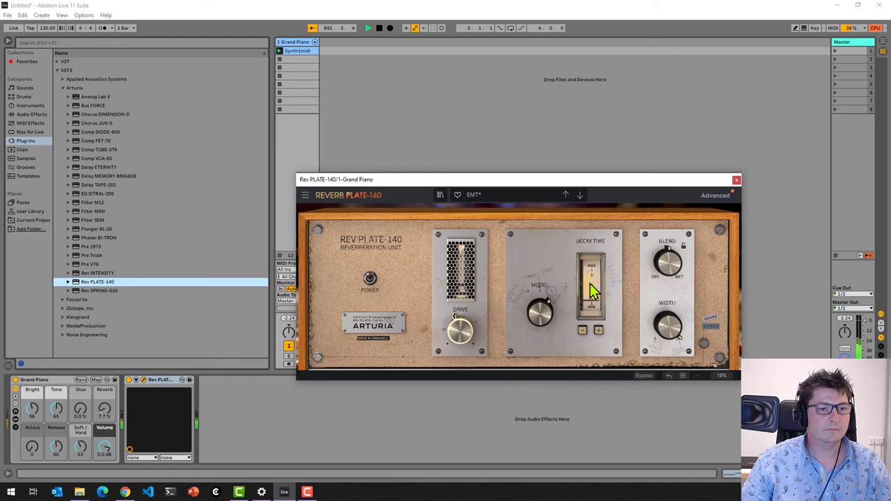
click(600, 330)
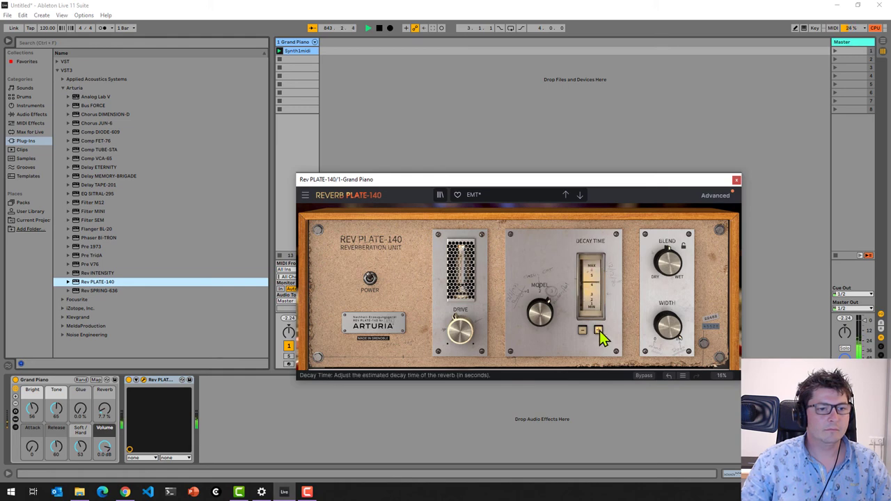
Show the advanced controls of Rev PLATE-140 and move its window so the whole expanded unit fits in view
mouse_move(675, 282)
click(699, 198)
drag(623, 179, 557, 106)
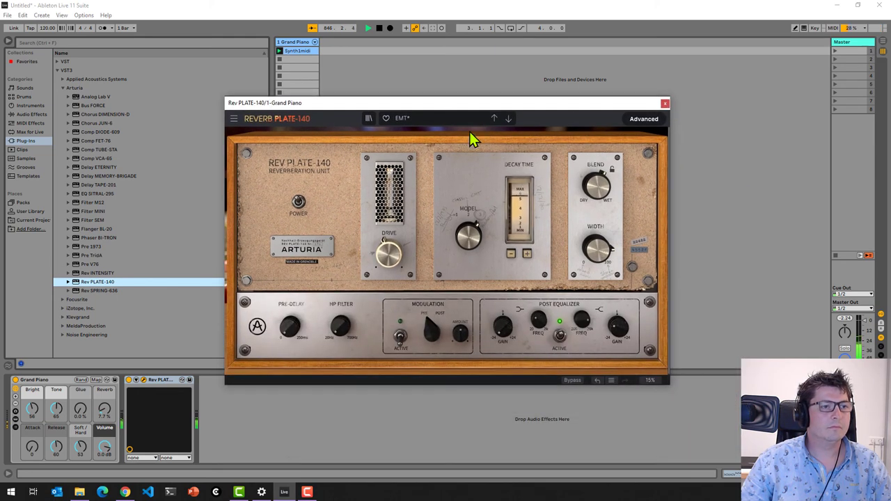
Load the Reverb preset Classic Plate in Rev PLATE-140, followed by Shy Reverb with the plate model changed to Classic EMT
click(437, 123)
mouse_move(425, 144)
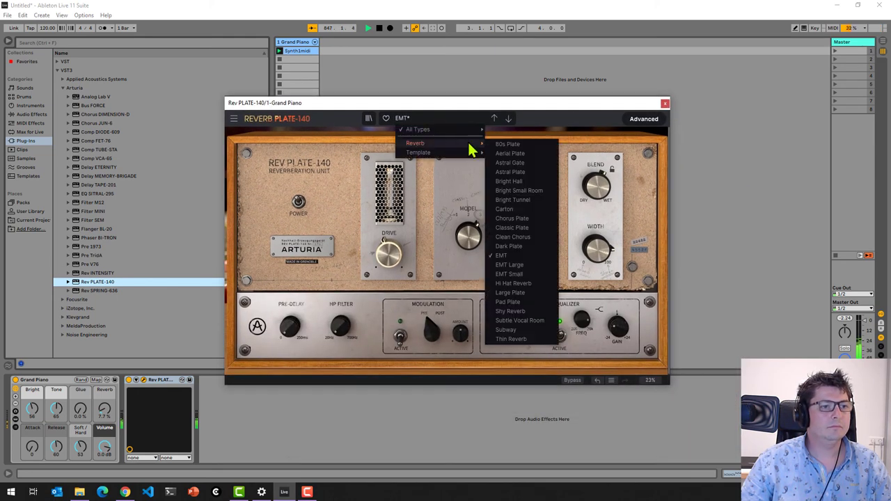
click(514, 229)
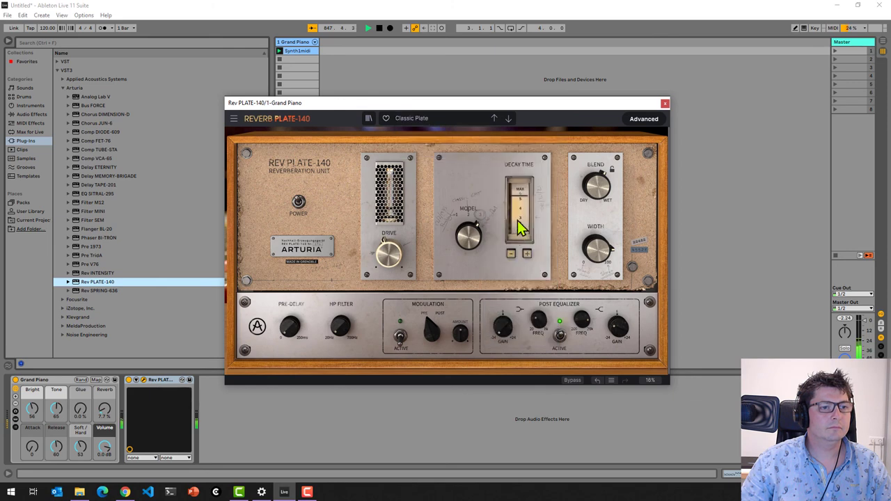
click(465, 118)
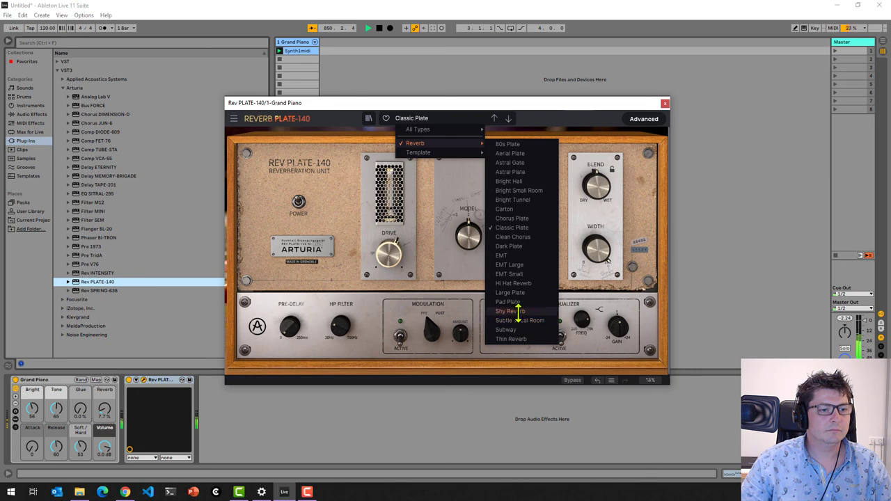
click(519, 311)
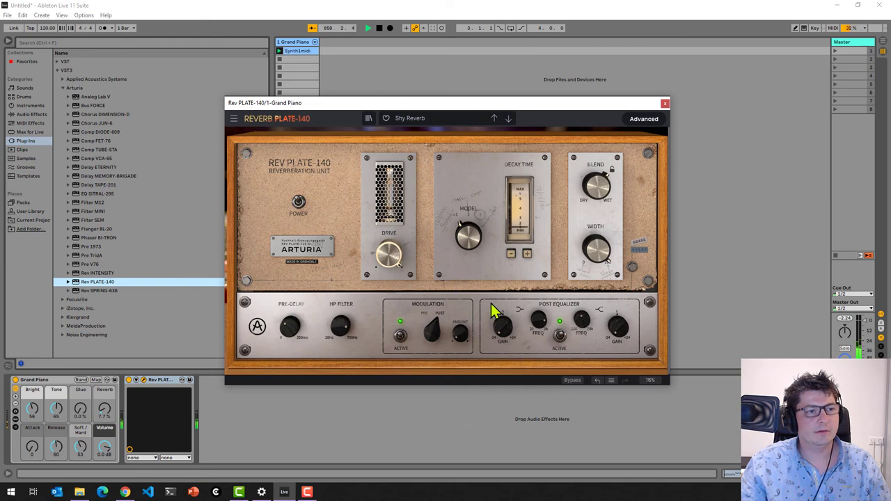
drag(469, 235, 468, 224)
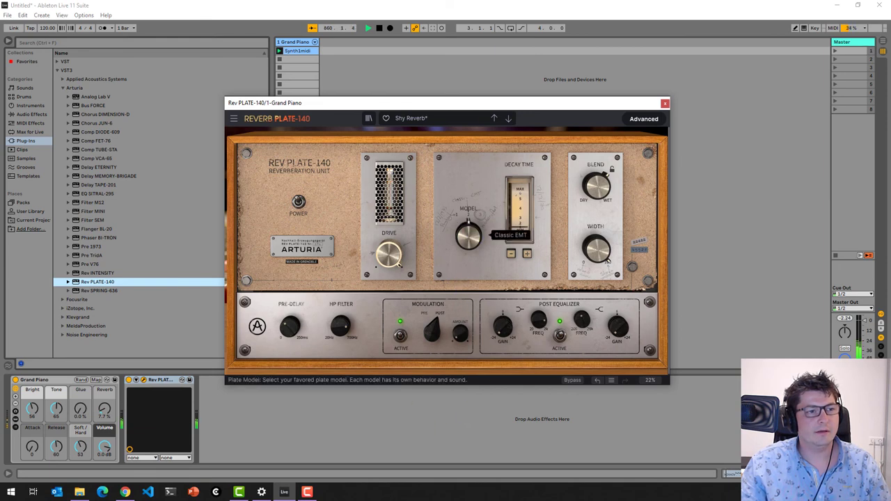
Replace Rev PLATE-140 with Rev SPRING-636 on the Grand Piano track and bring its window into clear view
click(665, 107)
right_click(166, 379)
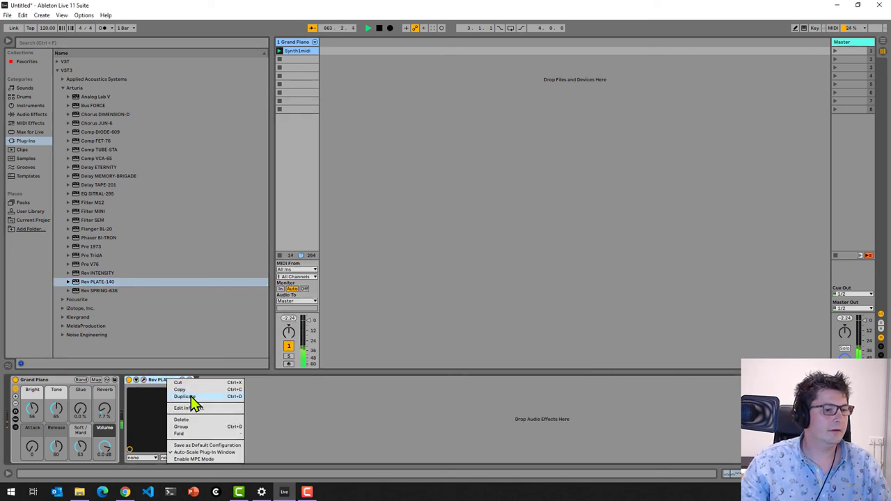
click(190, 420)
drag(103, 291, 212, 424)
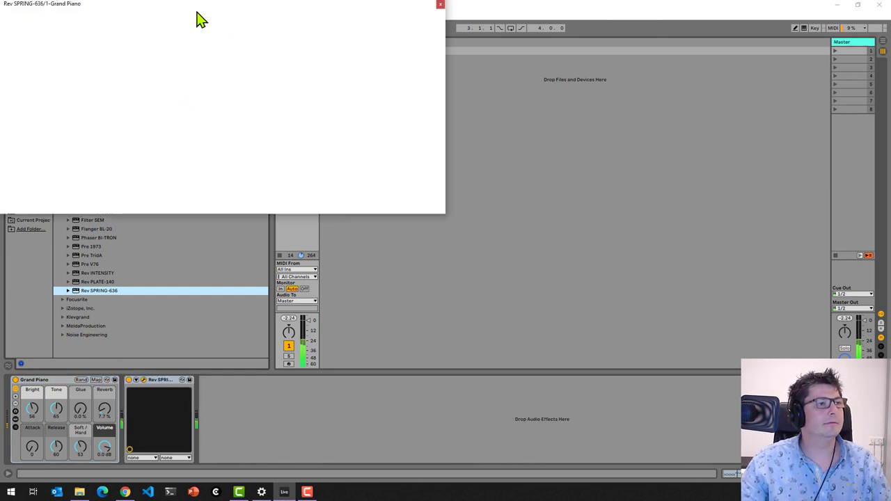
drag(184, 9, 408, 156)
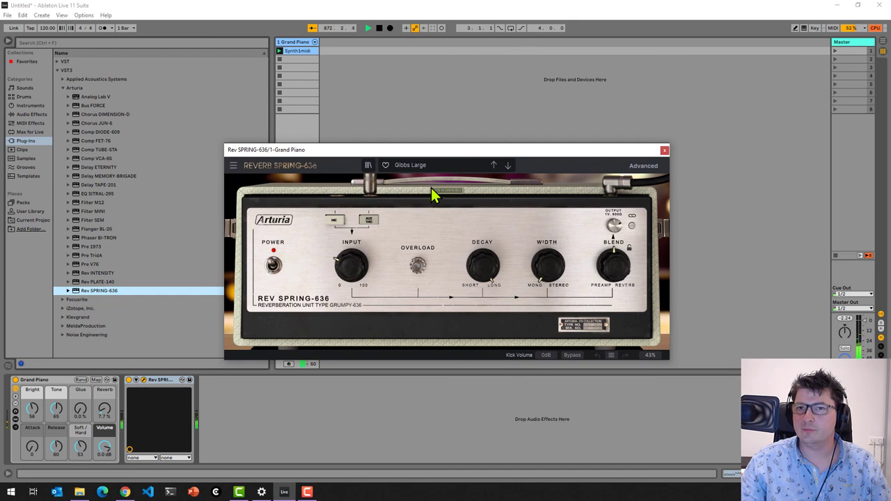
Load the Reverb preset Accu Type 4 Small in Rev SPRING-636, followed by Boing
click(469, 168)
mouse_move(446, 191)
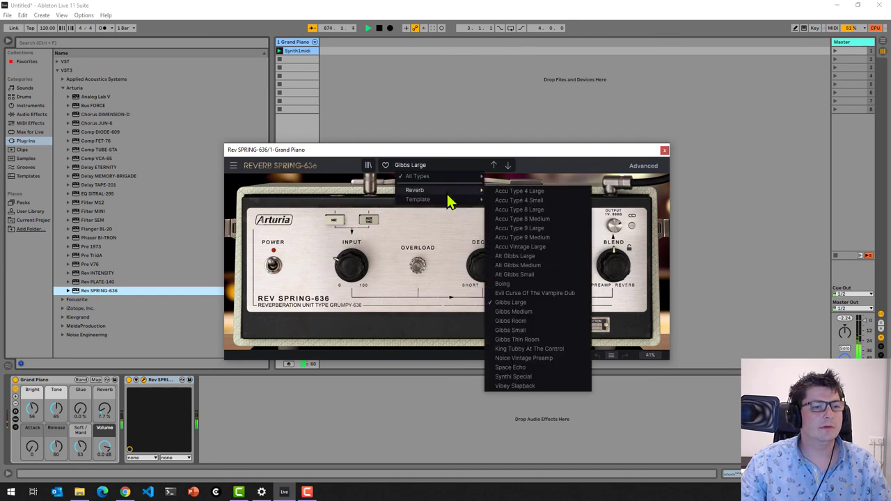
click(519, 200)
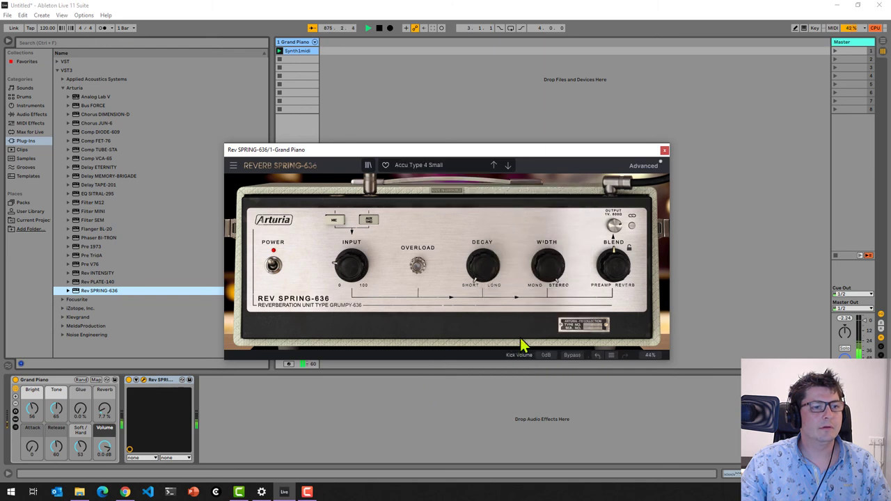
click(447, 164)
mouse_move(441, 193)
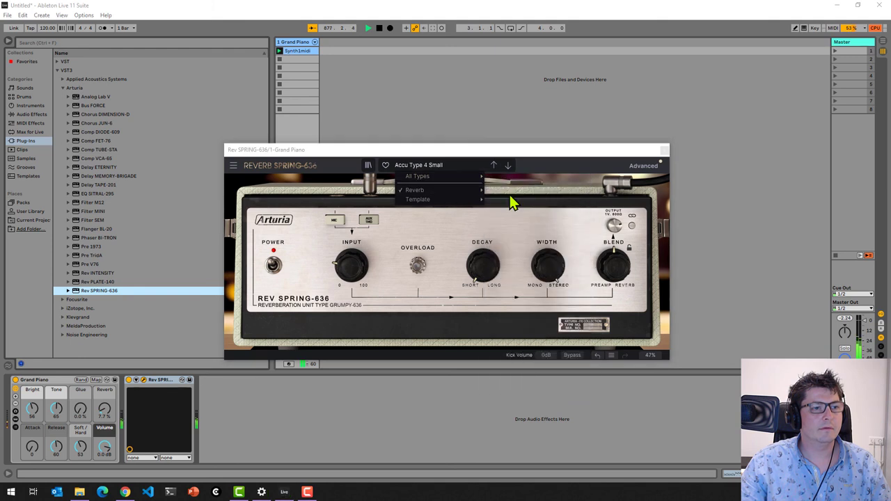
mouse_move(481, 193)
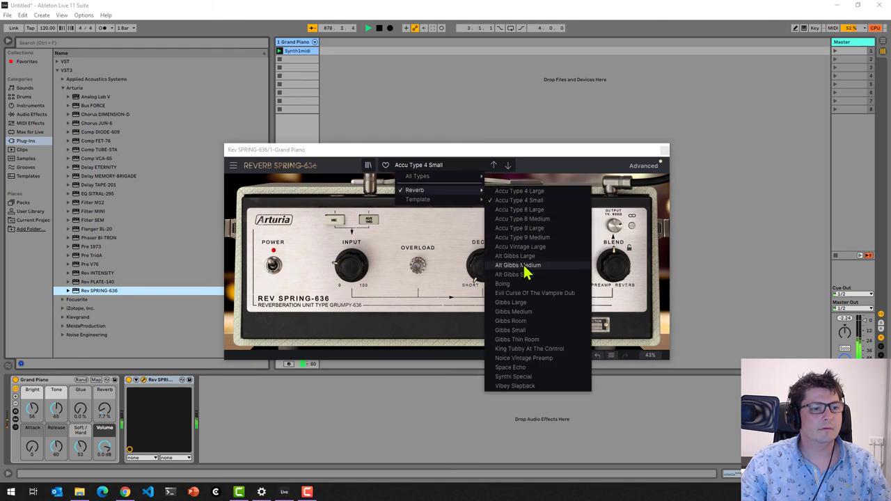
click(523, 284)
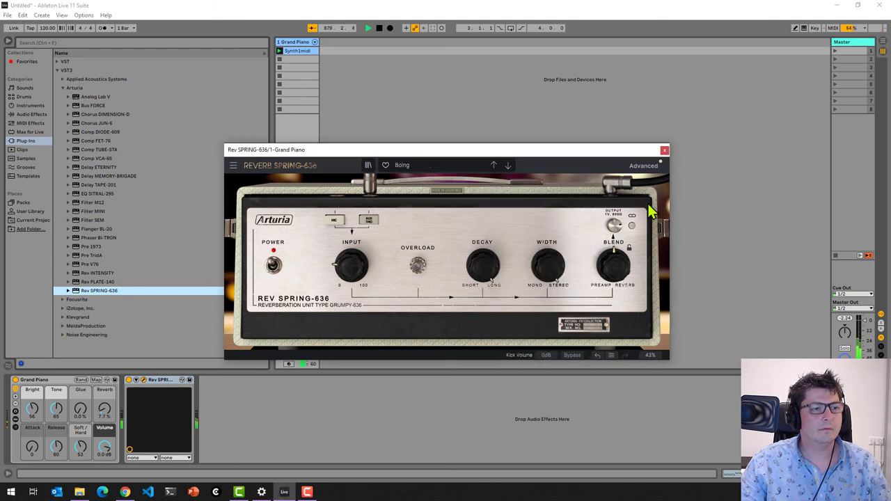
Load the Reverb preset Gibbs Room in Rev SPRING-636, followed by Space Echo
drag(462, 269, 469, 183)
click(459, 167)
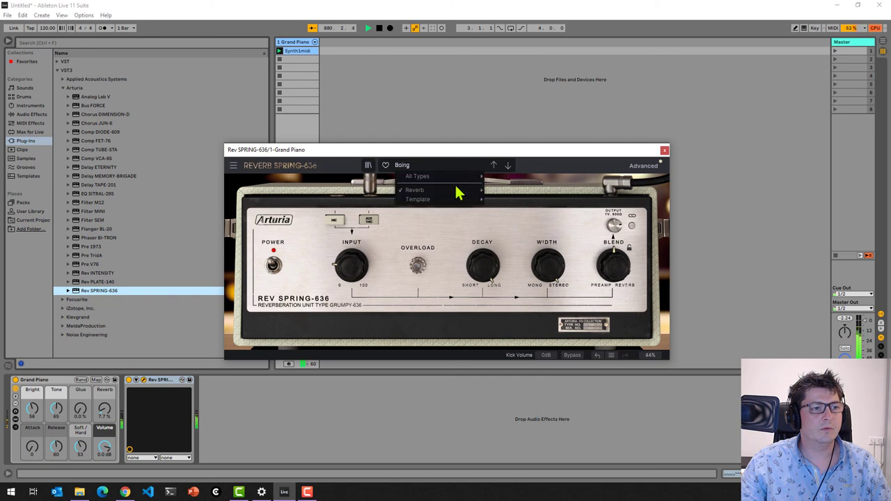
mouse_move(456, 192)
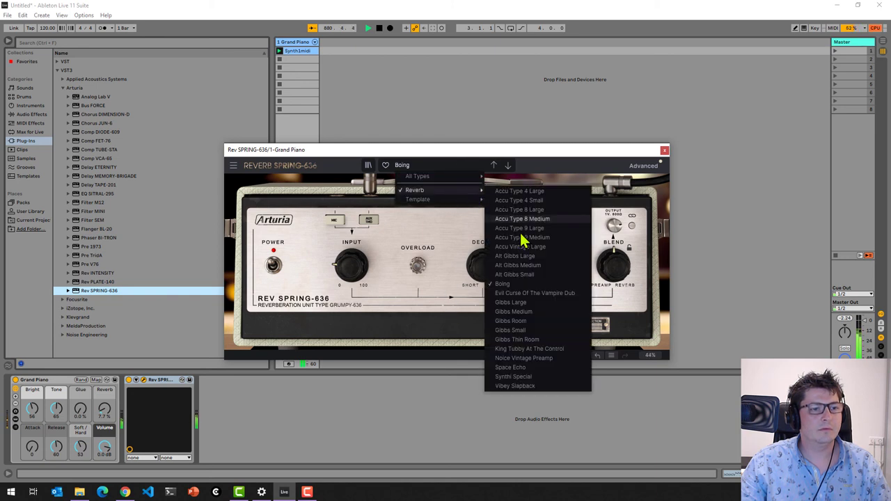
click(526, 322)
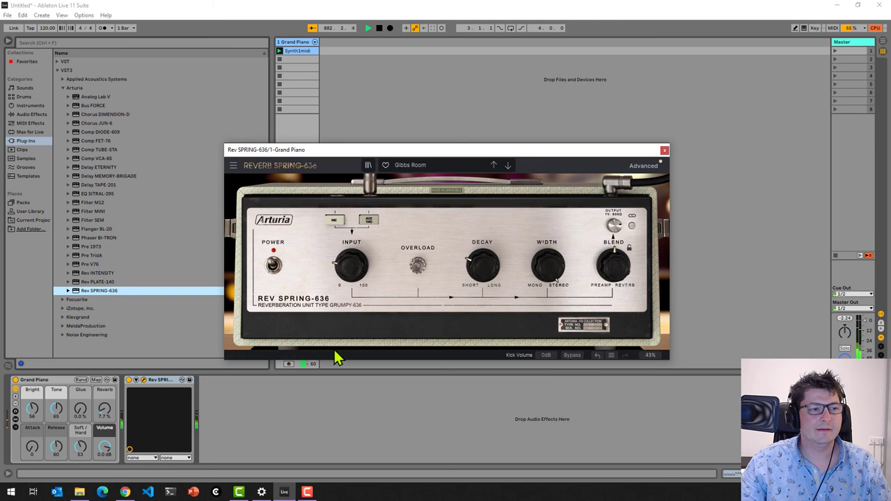
click(454, 166)
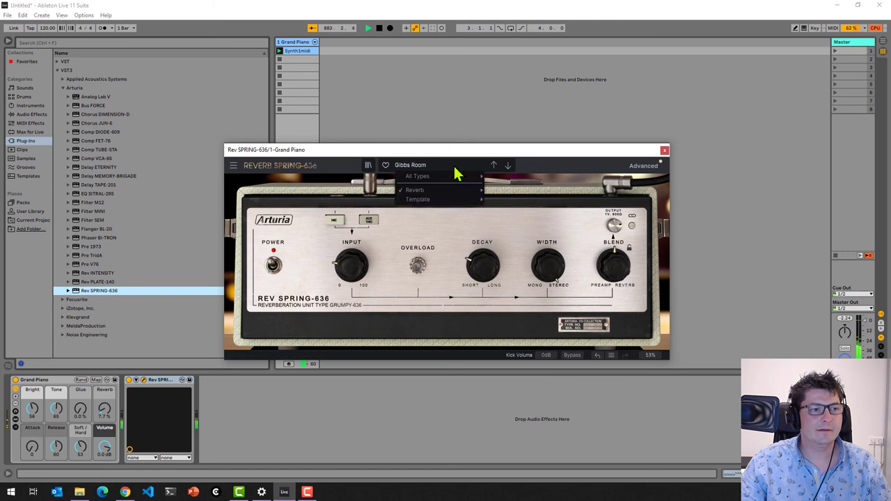
mouse_move(443, 191)
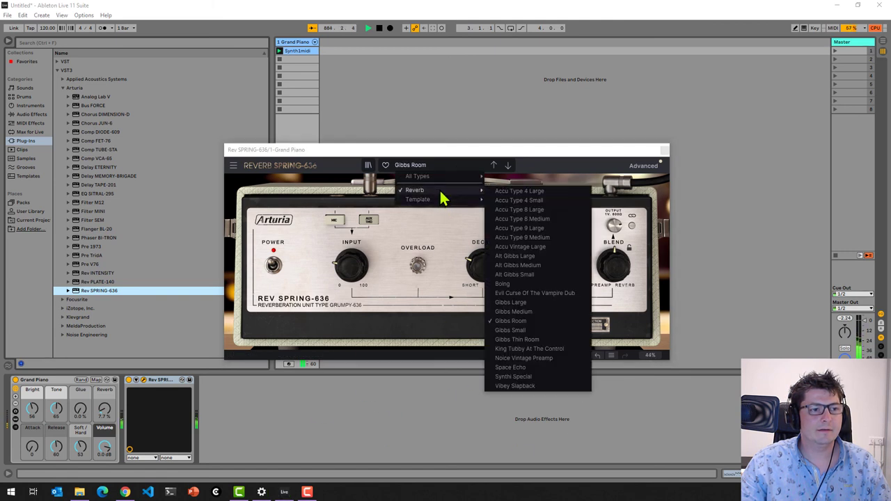
click(526, 368)
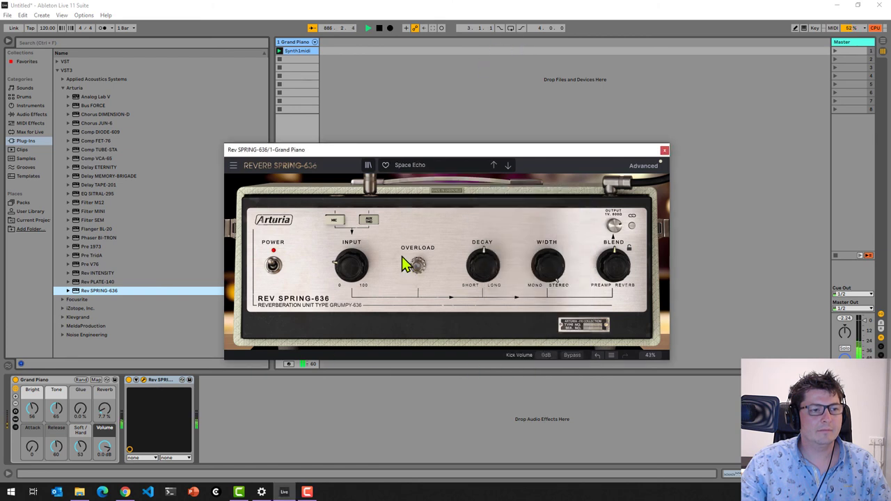
Load the Reverb preset Synthi Special in Rev SPRING-636, followed by Accu Vintage Large
click(446, 165)
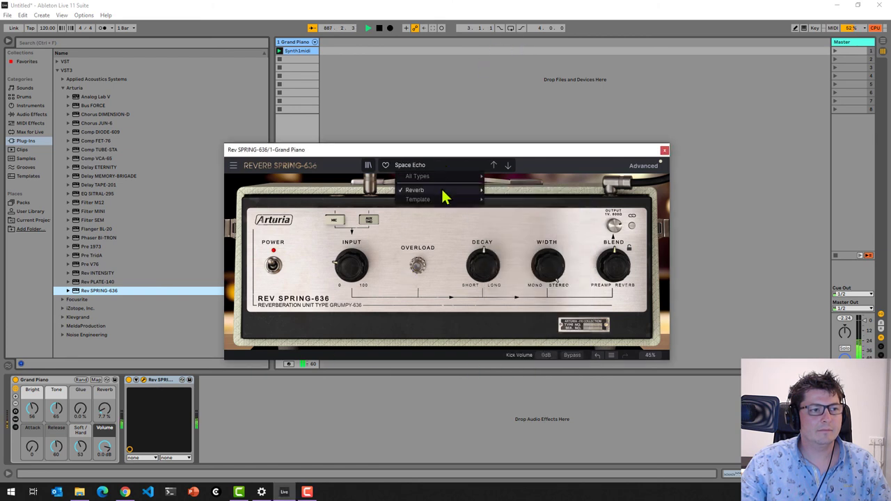
mouse_move(446, 191)
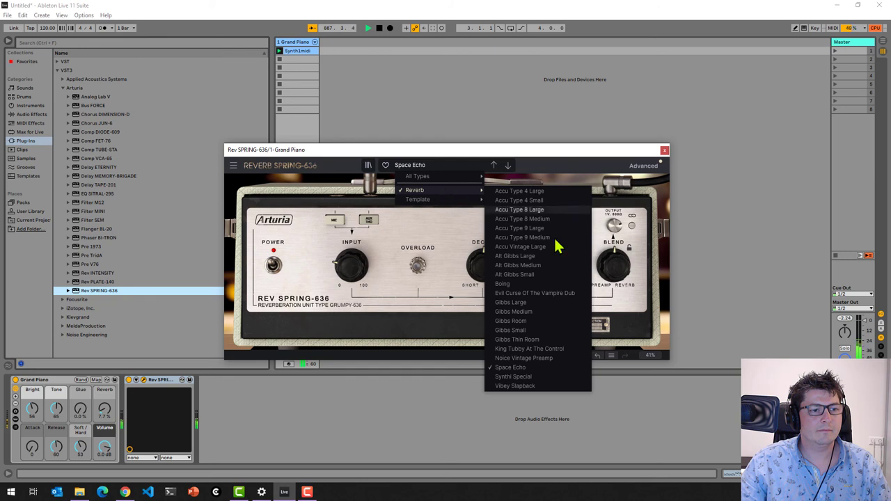
click(515, 377)
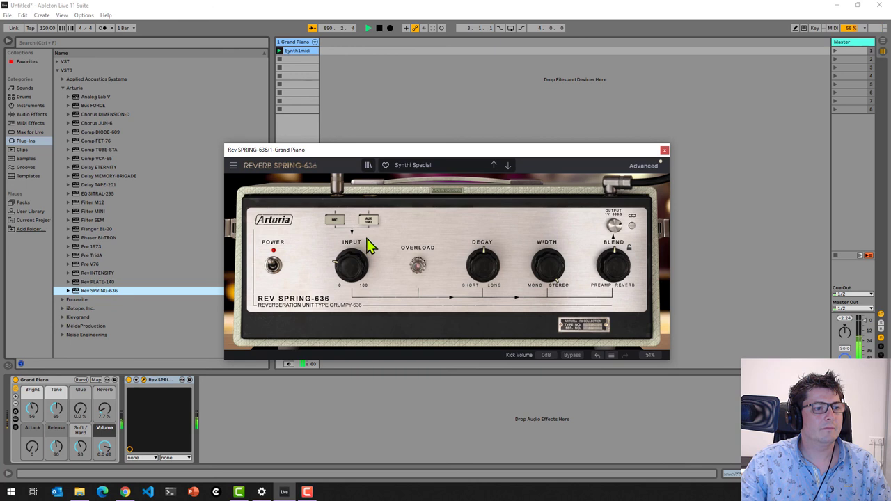
click(427, 168)
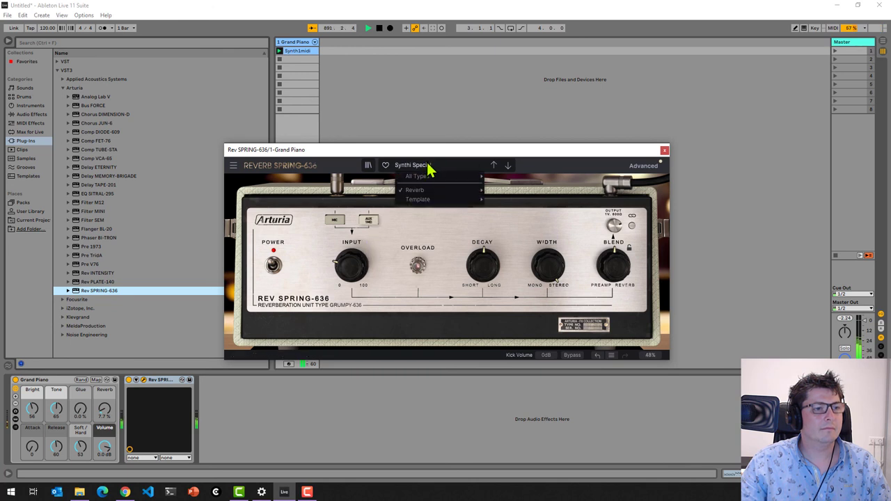
mouse_move(422, 191)
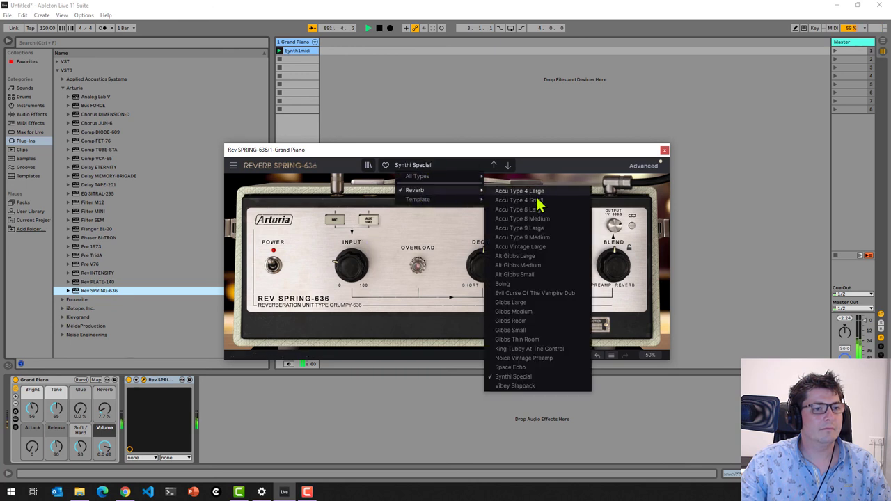
click(520, 247)
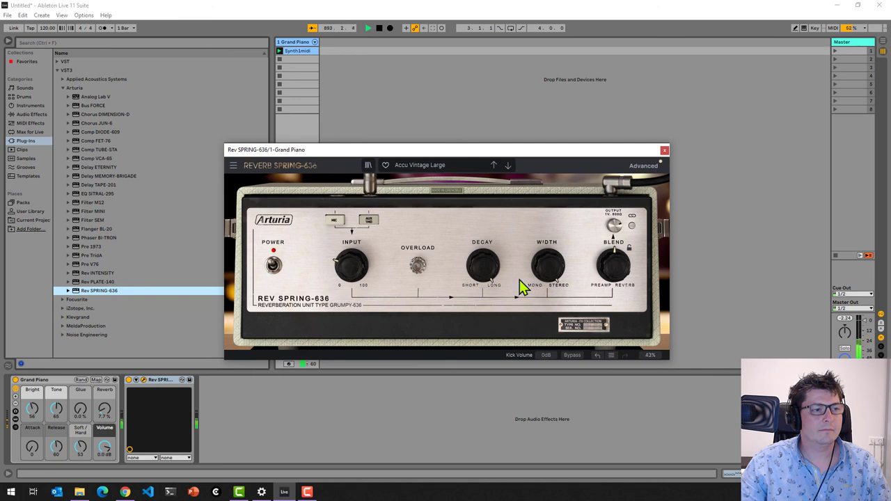
Close the Rev SPRING-636 window and delete the plug-in from the Grand Piano track
click(664, 150)
right_click(166, 379)
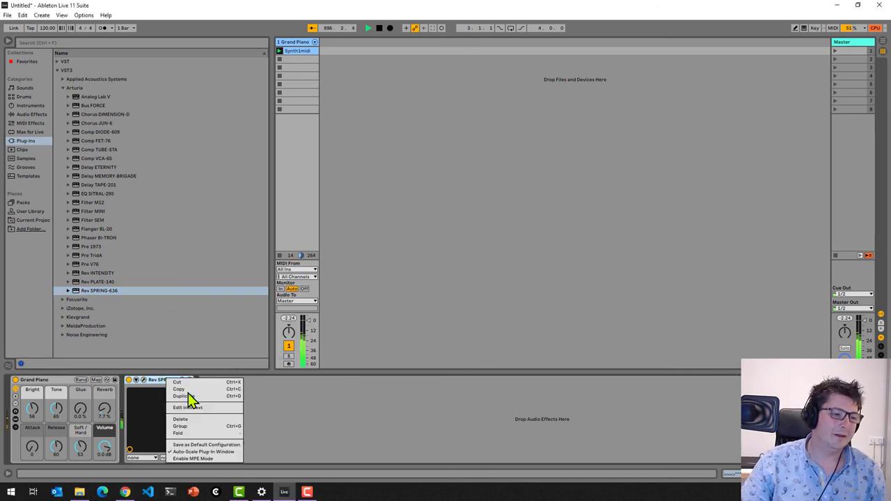
click(208, 420)
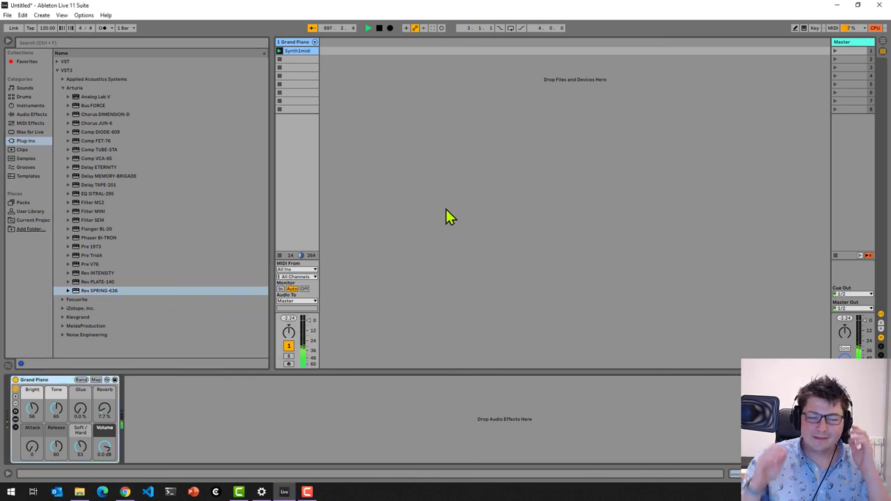